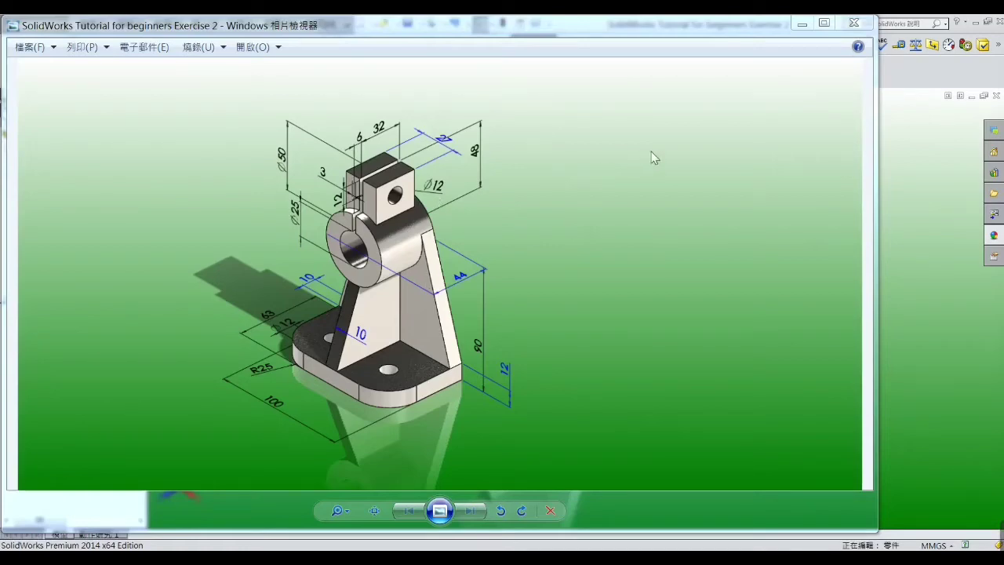
# Step: Minimize the Photo Viewer reference drawing to reveal the completed Exercise 2 bracket
pyautogui.click(799, 25)
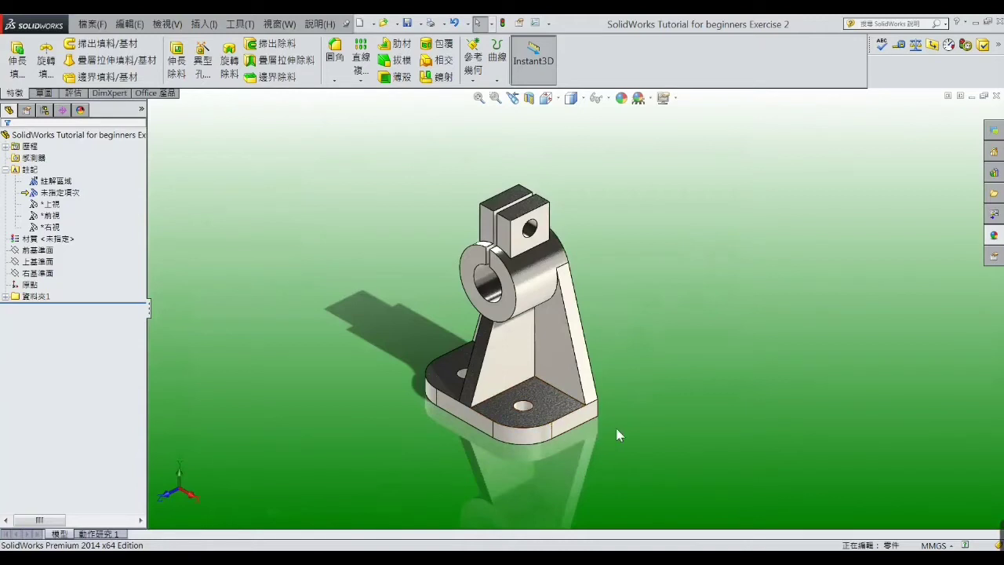
# Step: Orbit the bracket and display the base plate and upright dimensions, including height and ring diameter
pyautogui.moveTo(616, 436)
pyautogui.mouseDown(button='middle')
pyautogui.moveTo(659, 283)
pyautogui.moveTo(617, 399)
pyautogui.moveTo(520, 369)
pyautogui.moveTo(506, 376)
pyautogui.moveTo(544, 385)
pyautogui.moveTo(650, 352)
pyautogui.moveTo(619, 420)
pyautogui.mouseUp(button='middle')
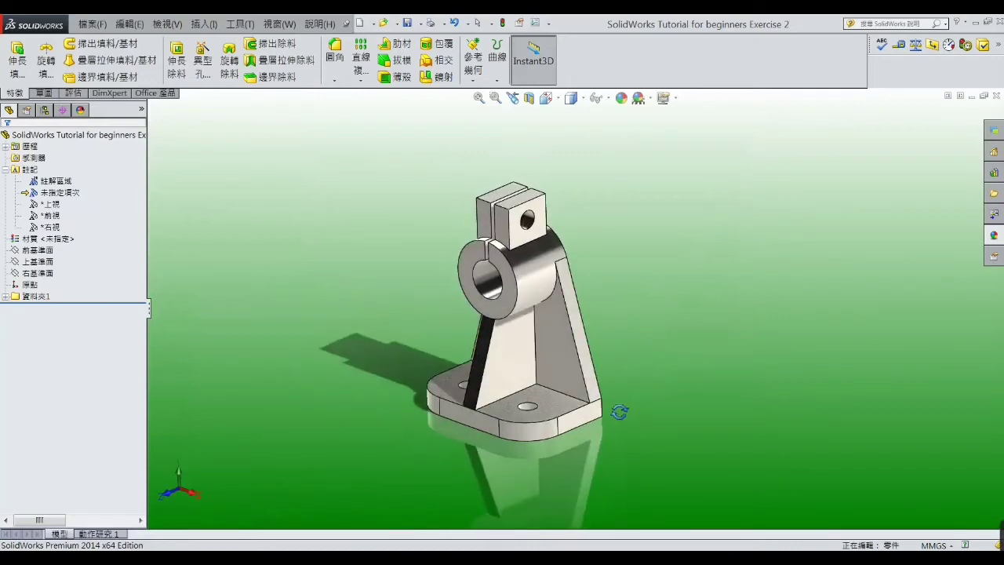
pyautogui.click(555, 414)
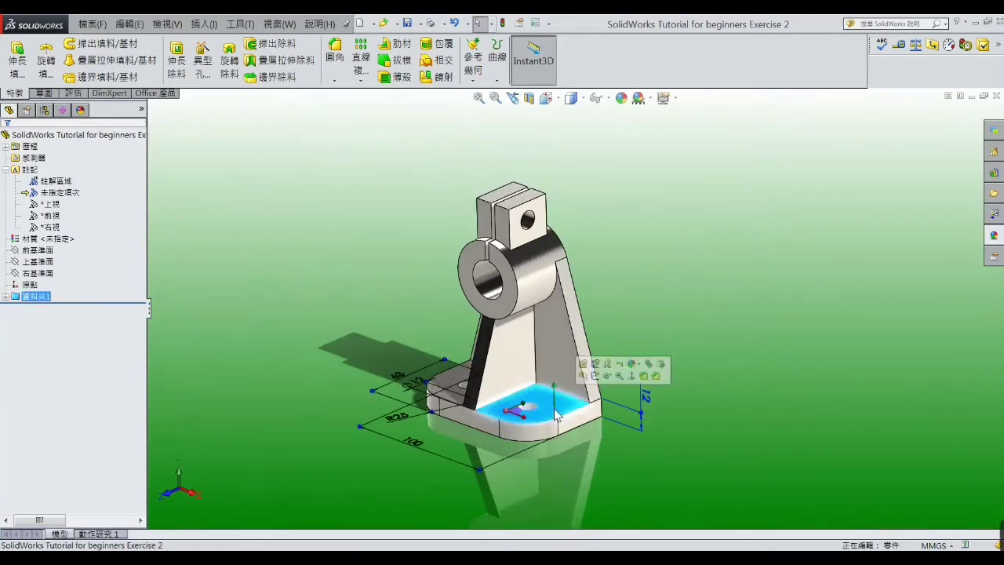
pyautogui.click(636, 328)
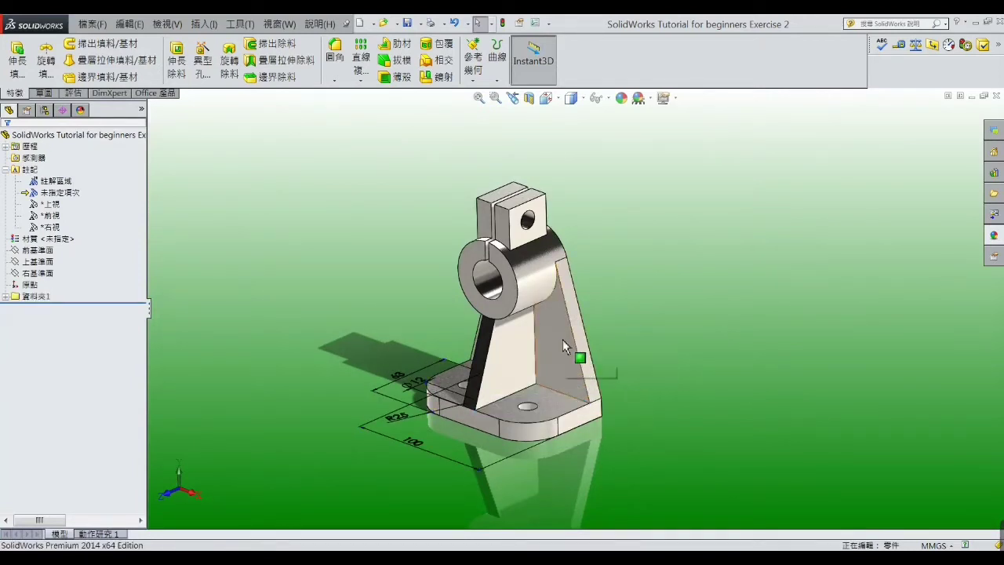
pyautogui.click(561, 338)
pyautogui.click(682, 349)
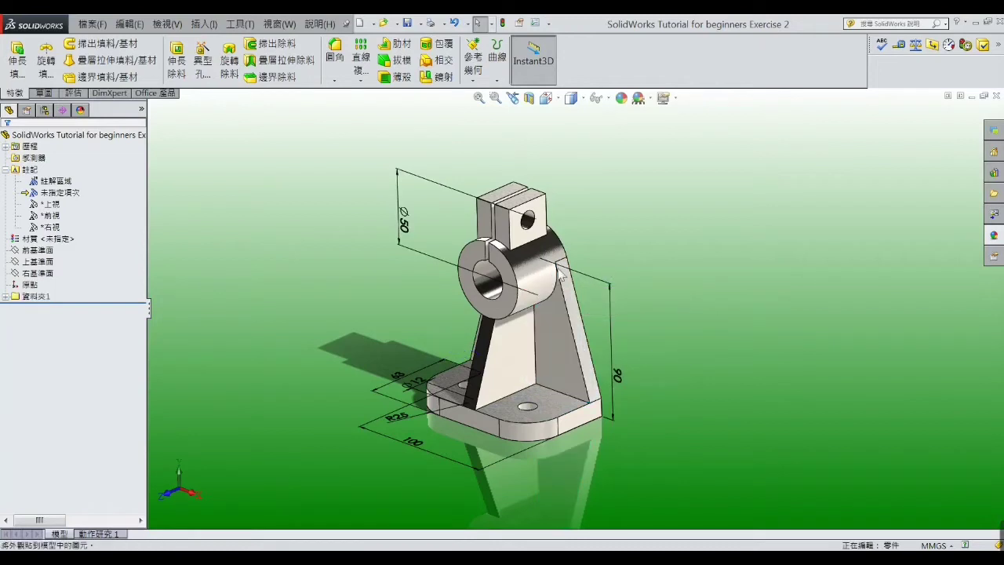
# Step: Display the clamp ring and top lug dimensions, then inspect the angled rib
pyautogui.click(532, 276)
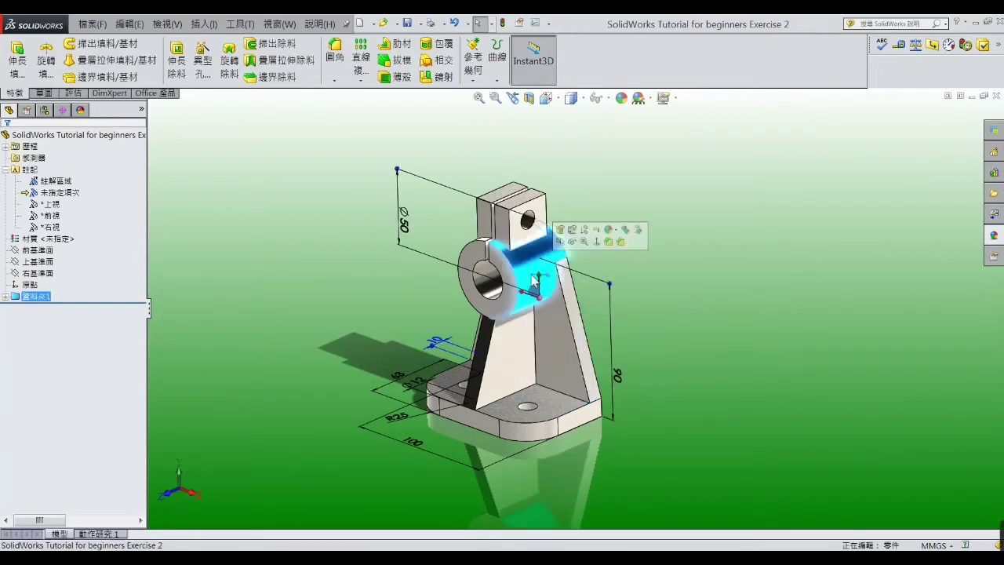
pyautogui.click(697, 274)
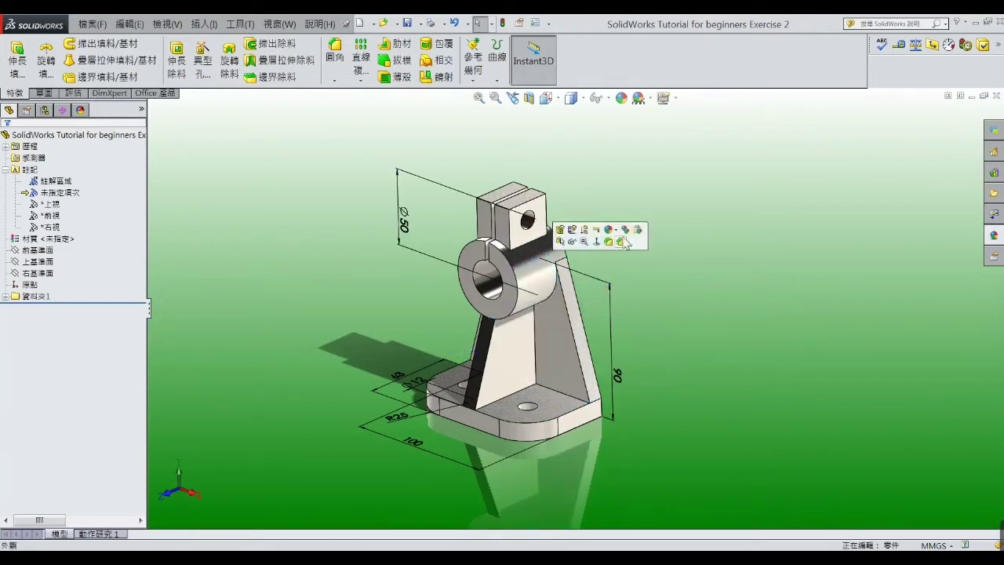
pyautogui.click(543, 211)
pyautogui.click(709, 267)
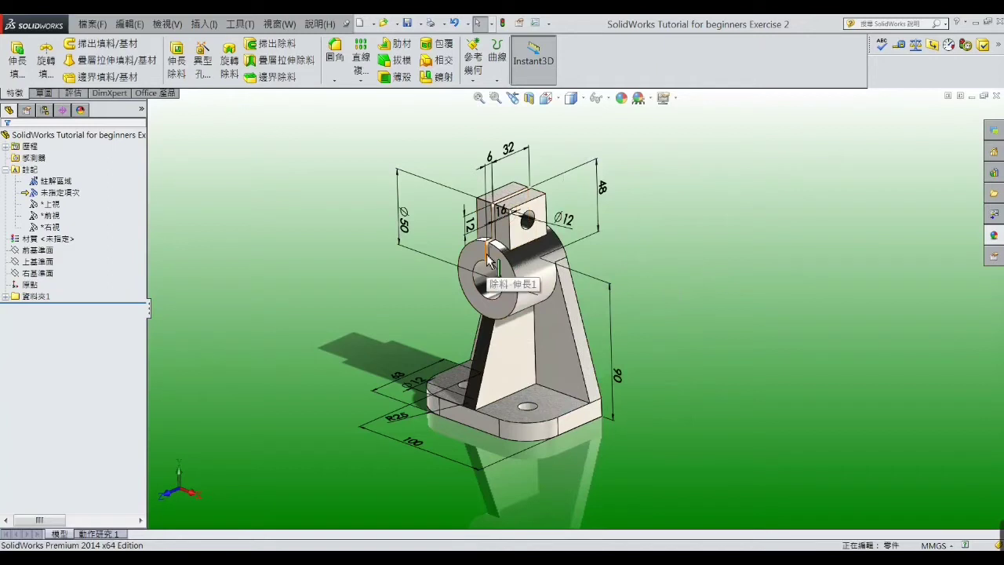
pyautogui.click(496, 329)
pyautogui.click(406, 321)
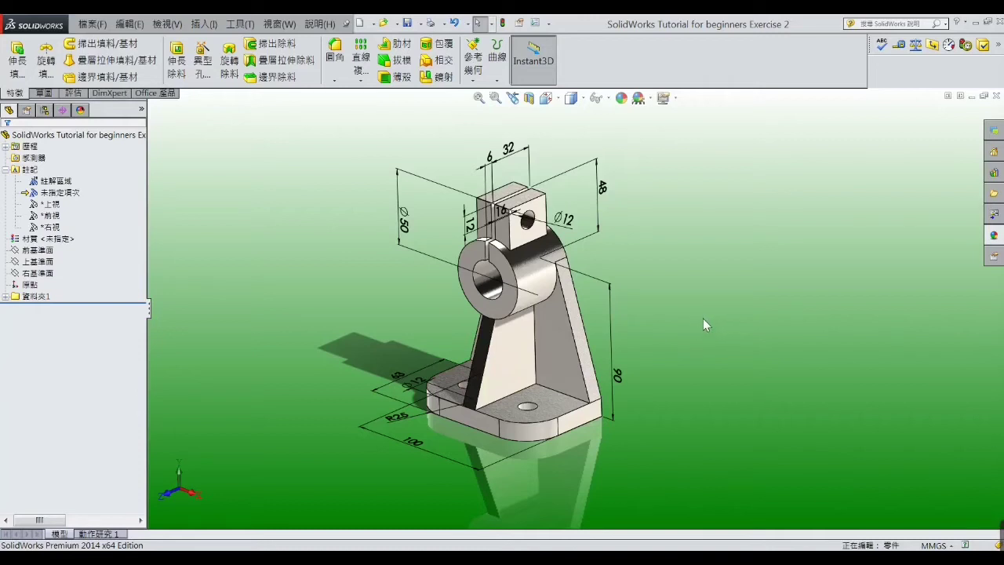
# Step: Suppress the upright, its later features and the base plate feature
pyautogui.rightClick(556, 338)
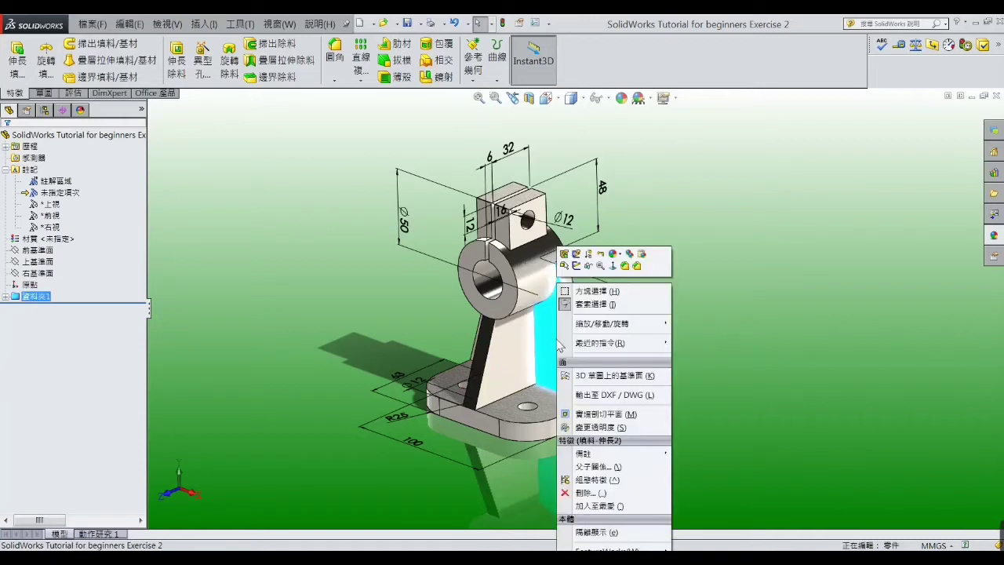
pyautogui.click(590, 255)
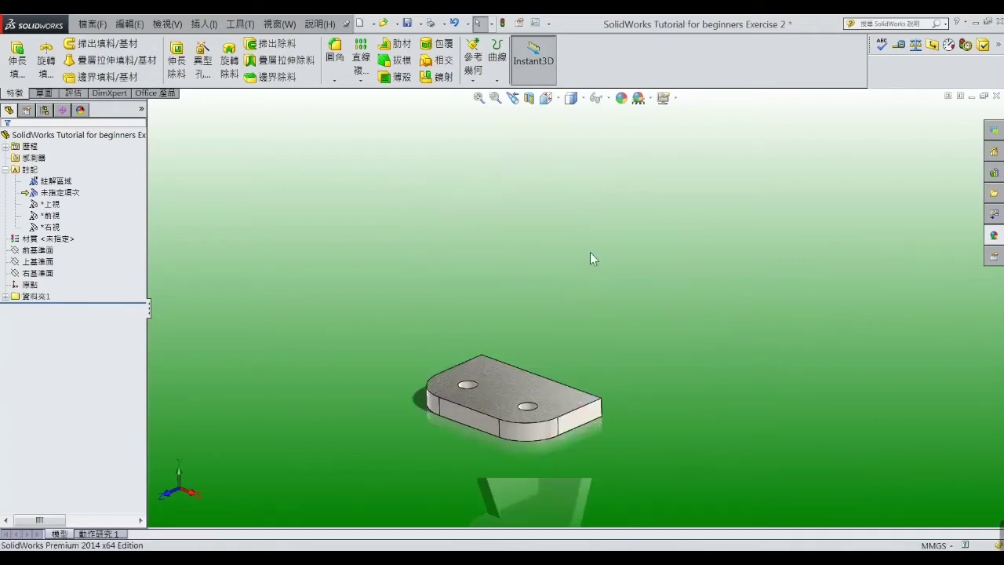
pyautogui.rightClick(526, 382)
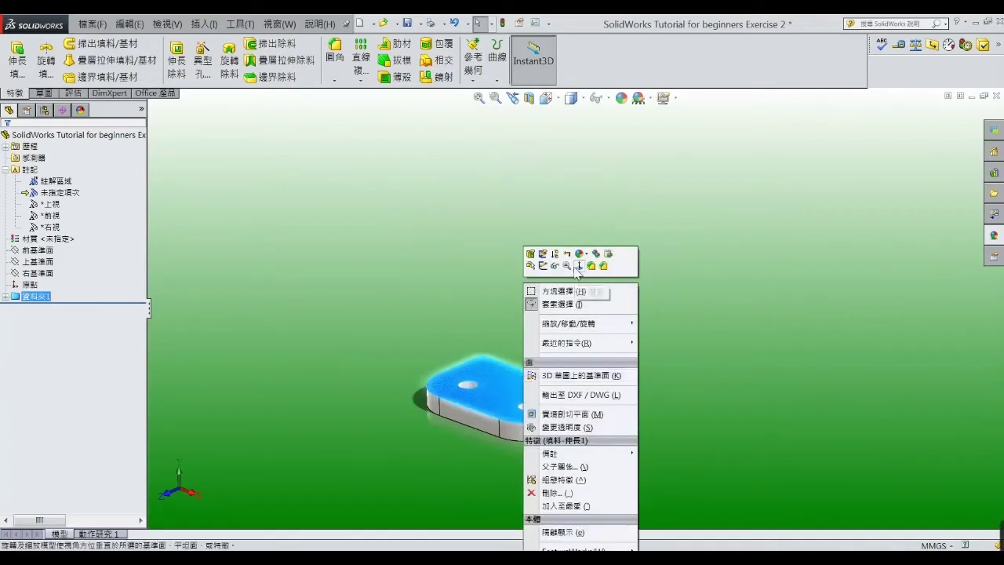
pyautogui.click(555, 253)
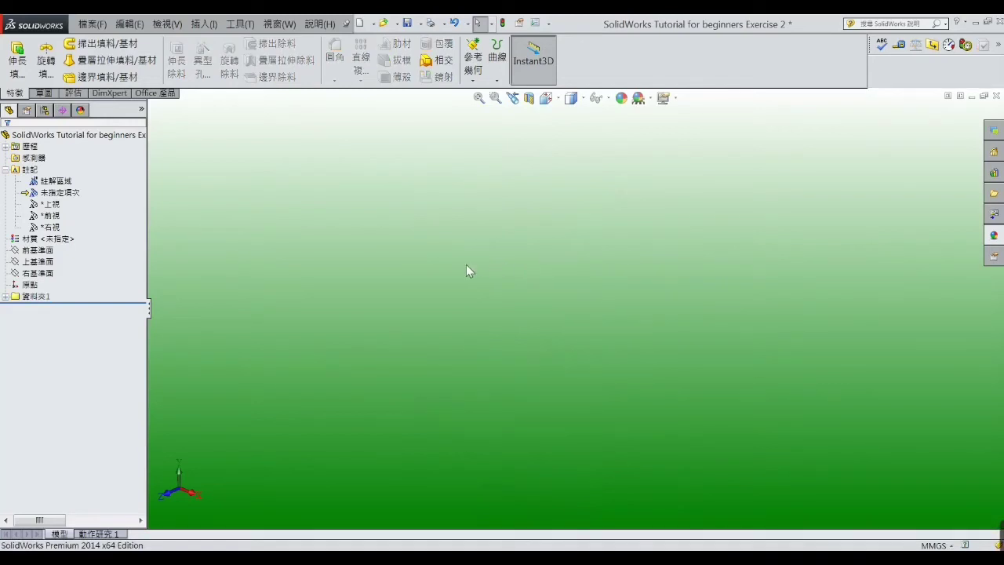
# Step: Start a new sketch on the Top Plane in Normal To view, then bring up the reference drawing
pyautogui.click(43, 262)
pyautogui.click(52, 246)
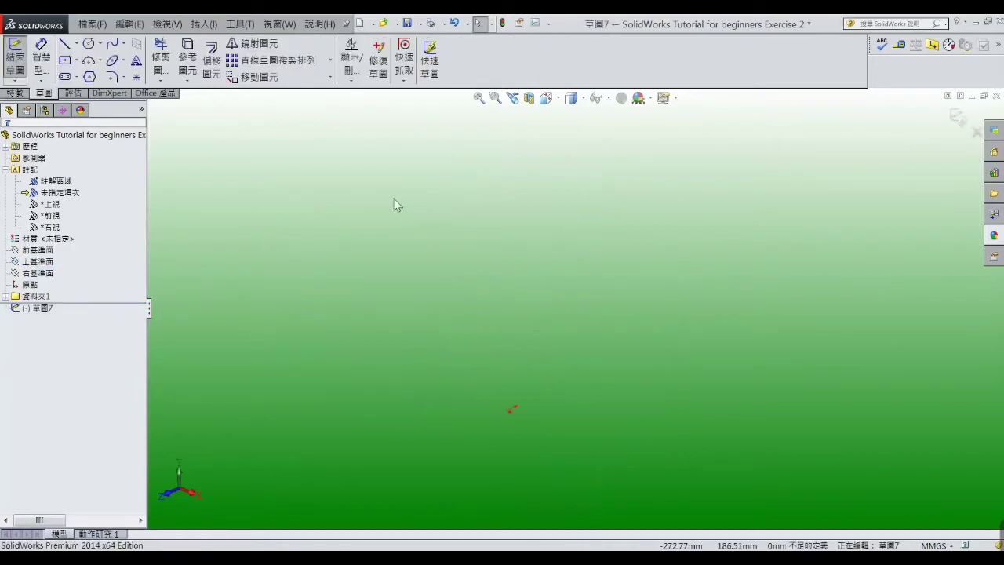
pyautogui.click(546, 98)
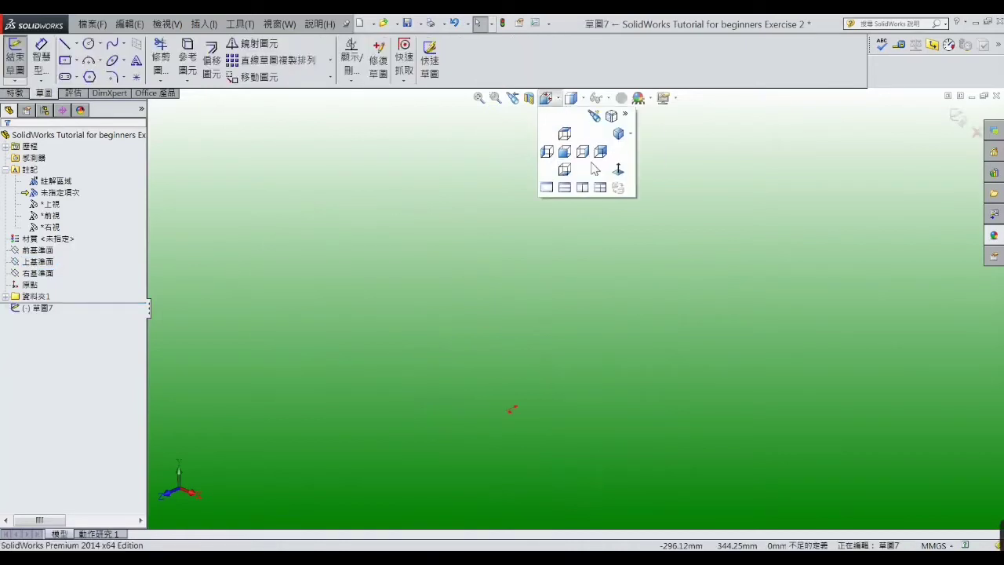
pyautogui.click(616, 171)
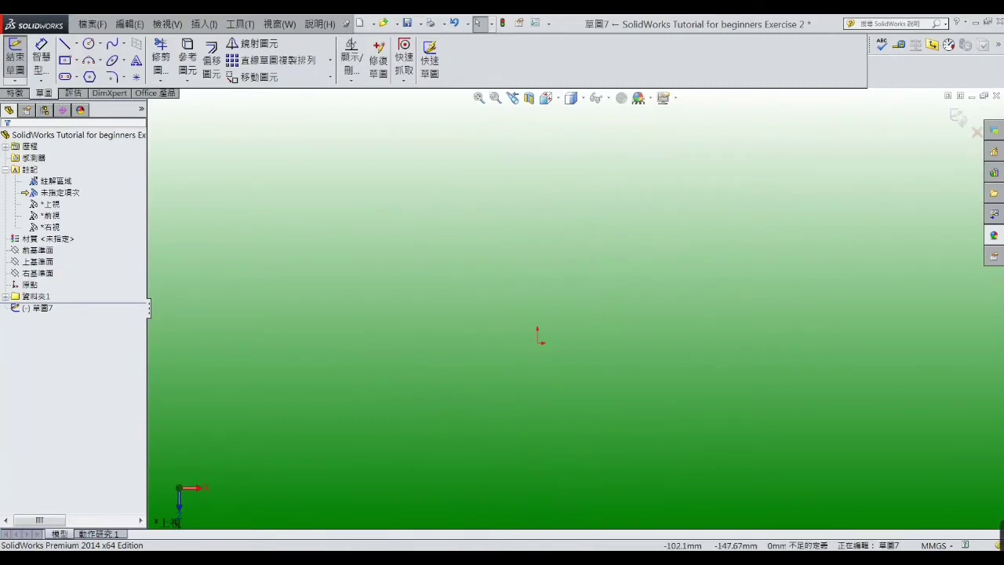
pyautogui.hotkey('alt', 'Tab')
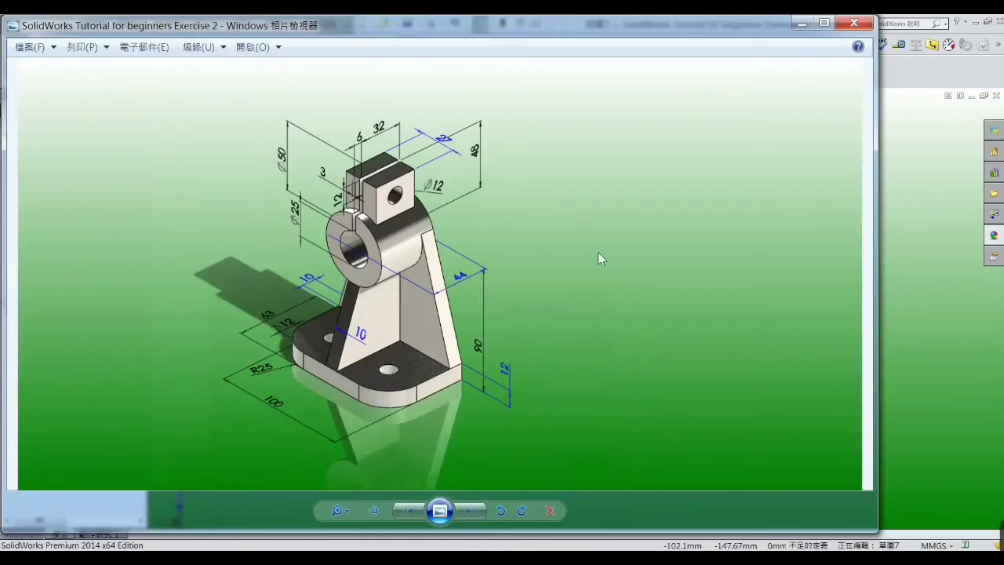
# Step: Draw a center rectangle anchored at the origin
pyautogui.click(801, 23)
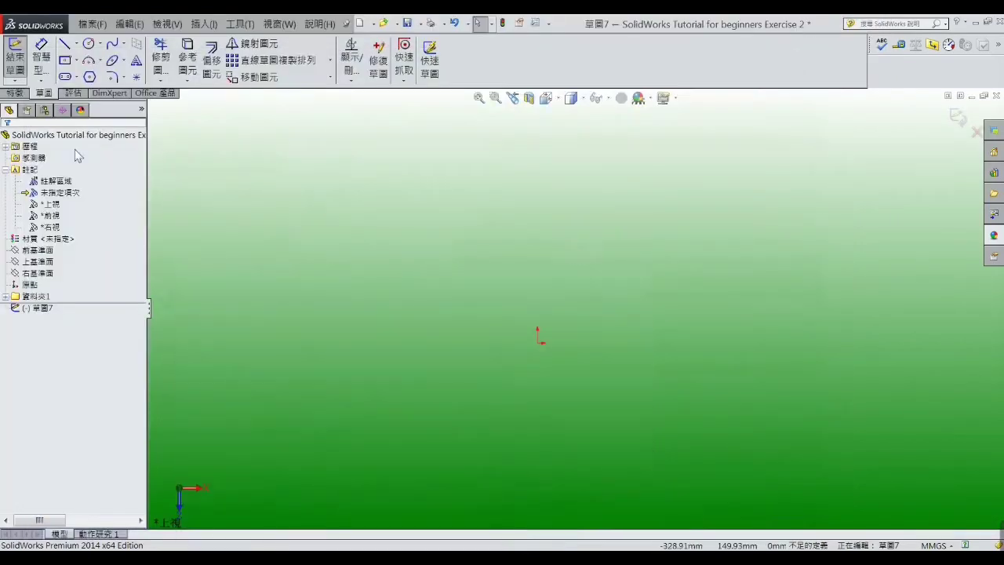
pyautogui.click(64, 61)
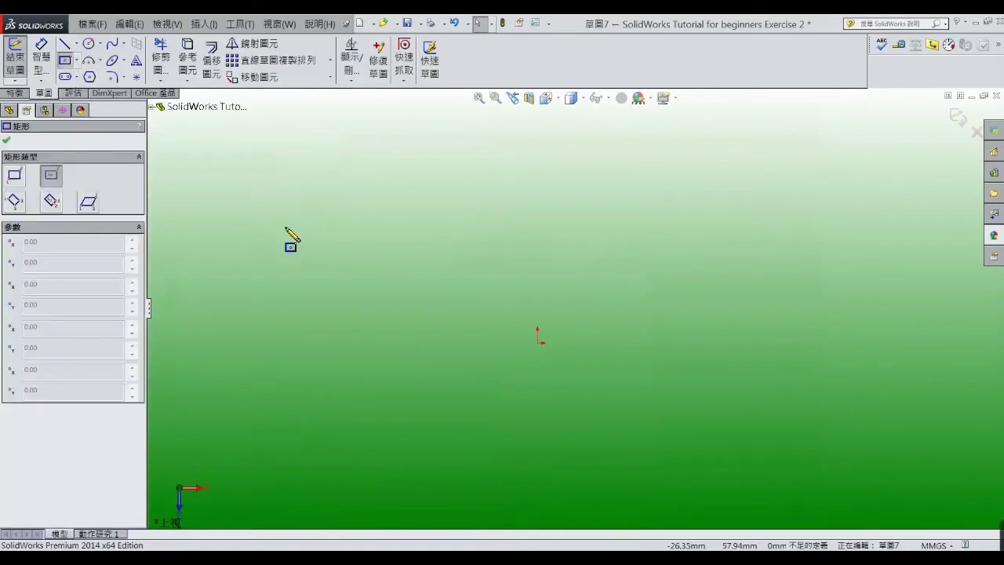
pyautogui.click(537, 339)
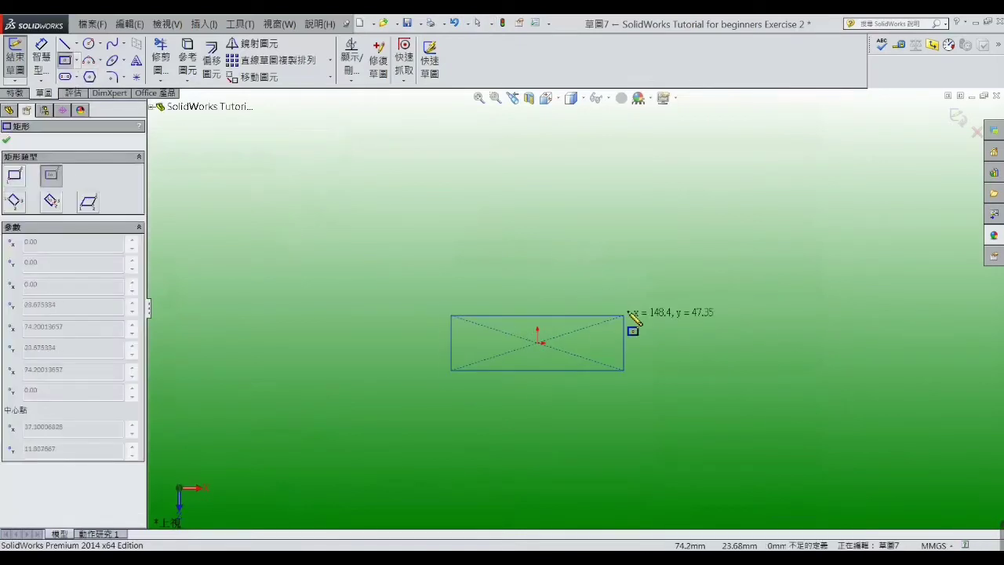
pyautogui.click(683, 260)
pyautogui.rightClick(683, 260)
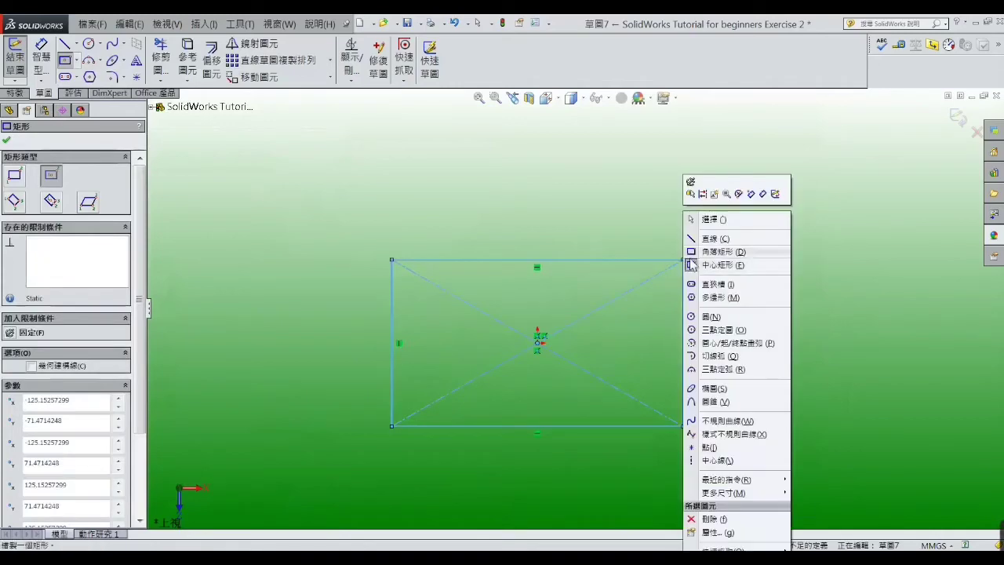
pyautogui.click(690, 222)
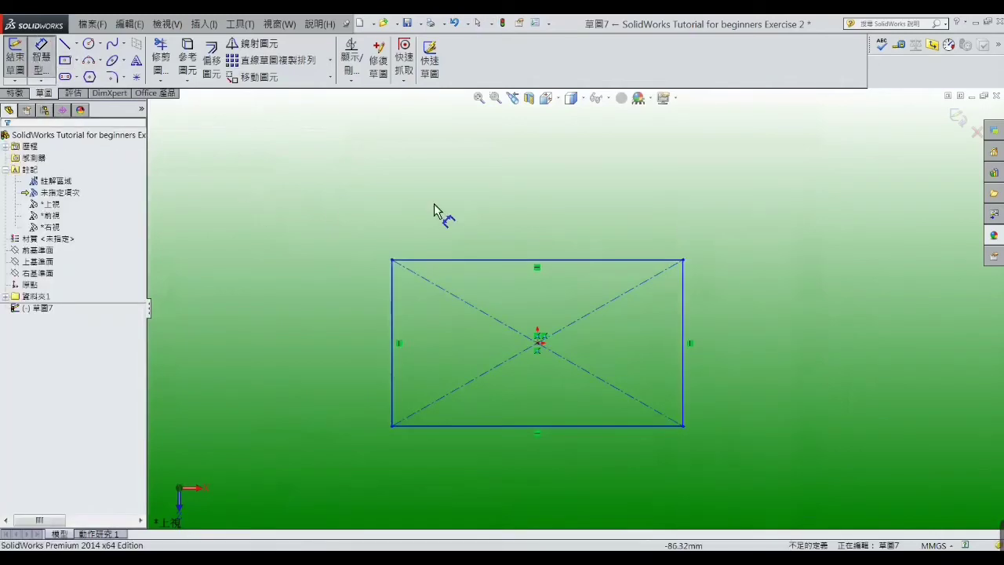
# Step: Dimension the rectangle 100 mm wide and 63 mm high
pyautogui.click(539, 261)
pyautogui.click(545, 239)
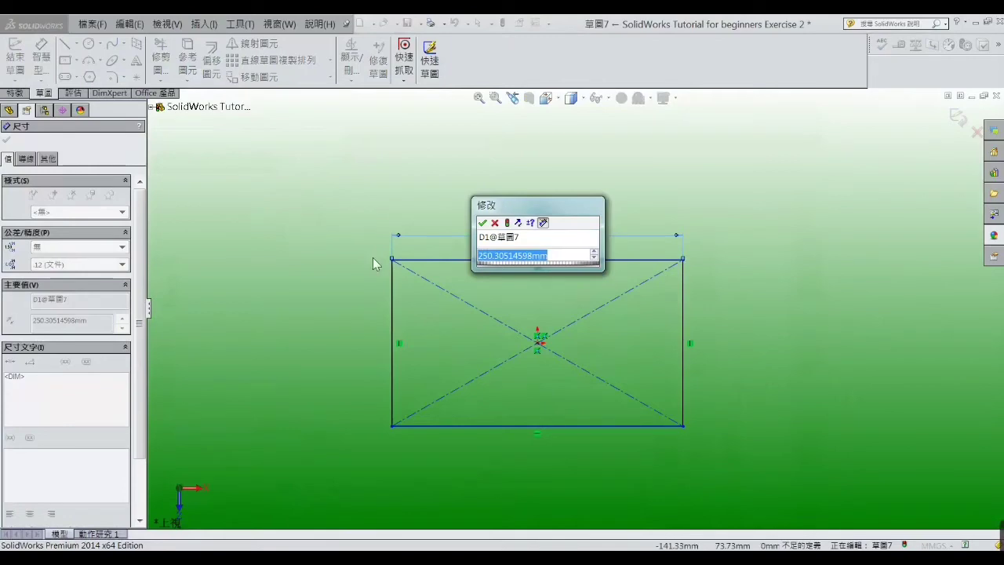
pyautogui.write('100')
pyautogui.press('Return')
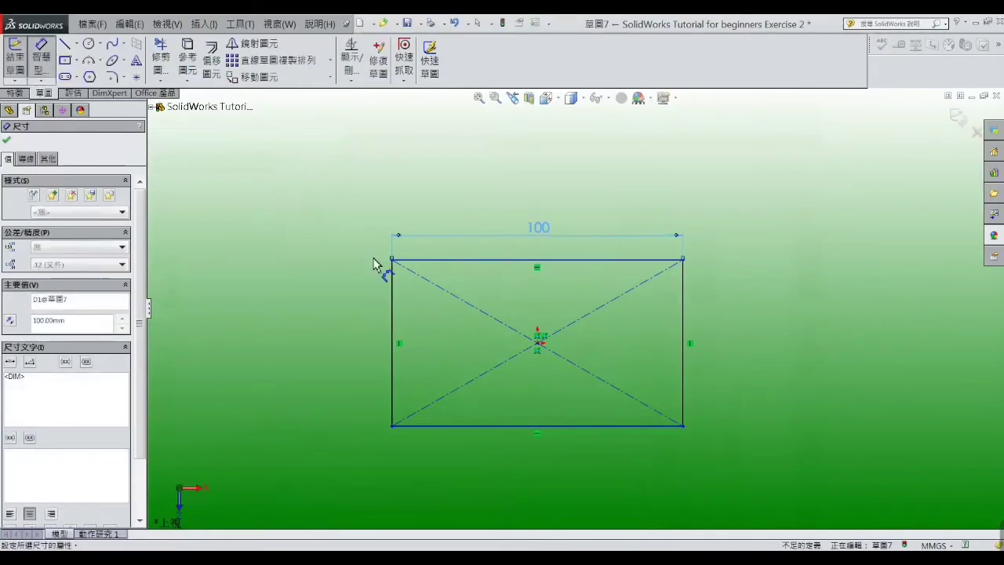
pyautogui.click(369, 315)
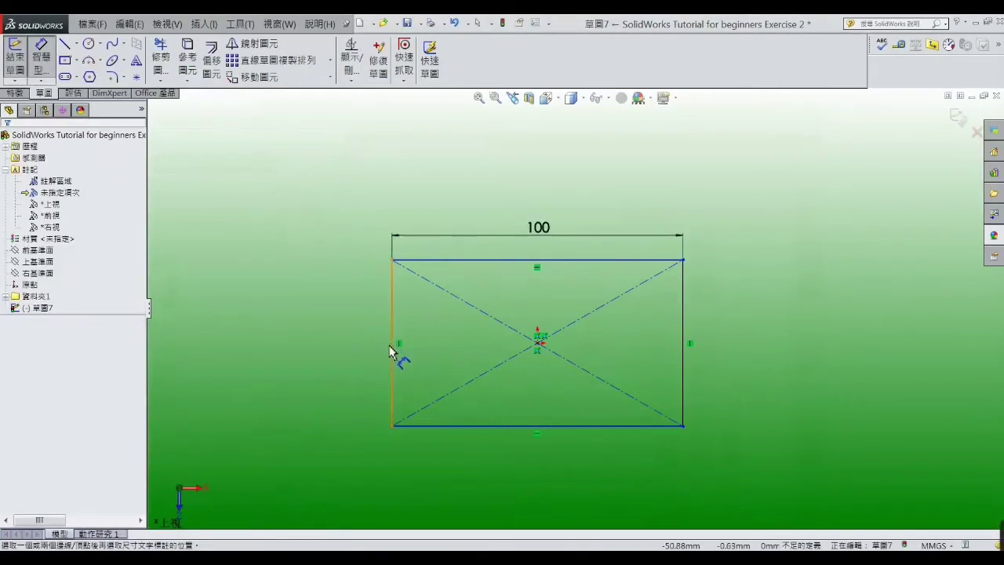
pyautogui.click(392, 350)
pyautogui.click(359, 344)
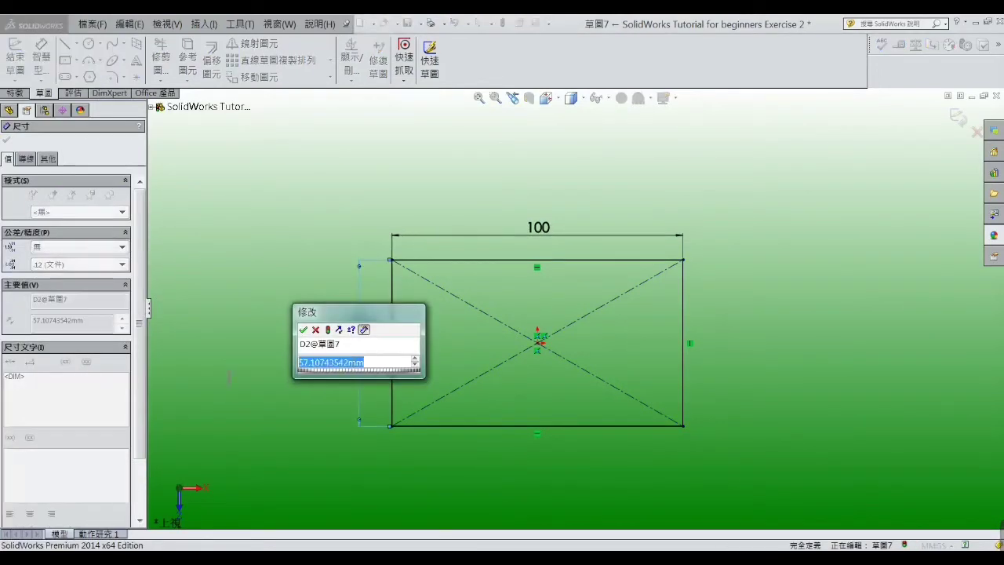
pyautogui.write('6')
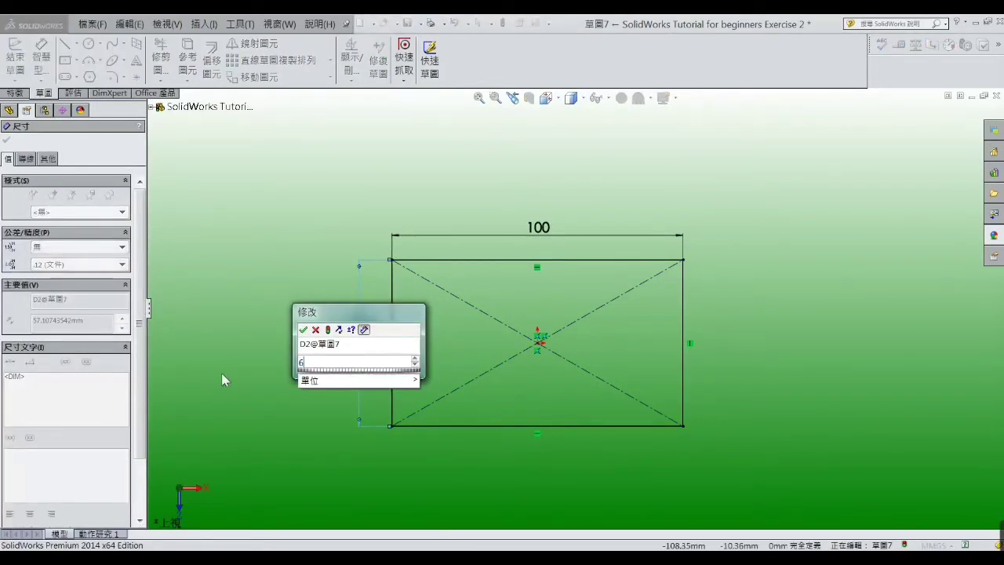
pyautogui.write('3')
pyautogui.press('Return')
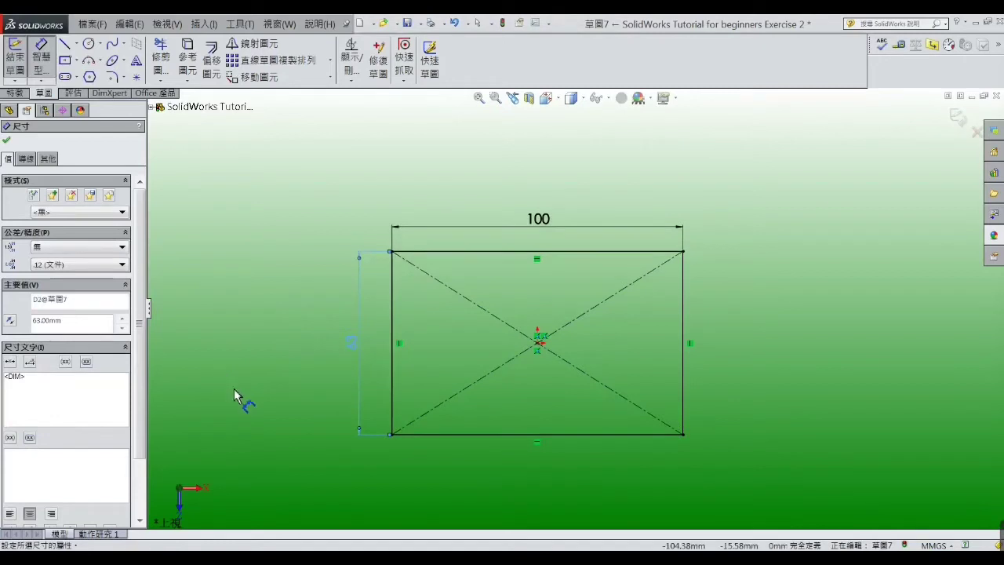
pyautogui.press('Escape')
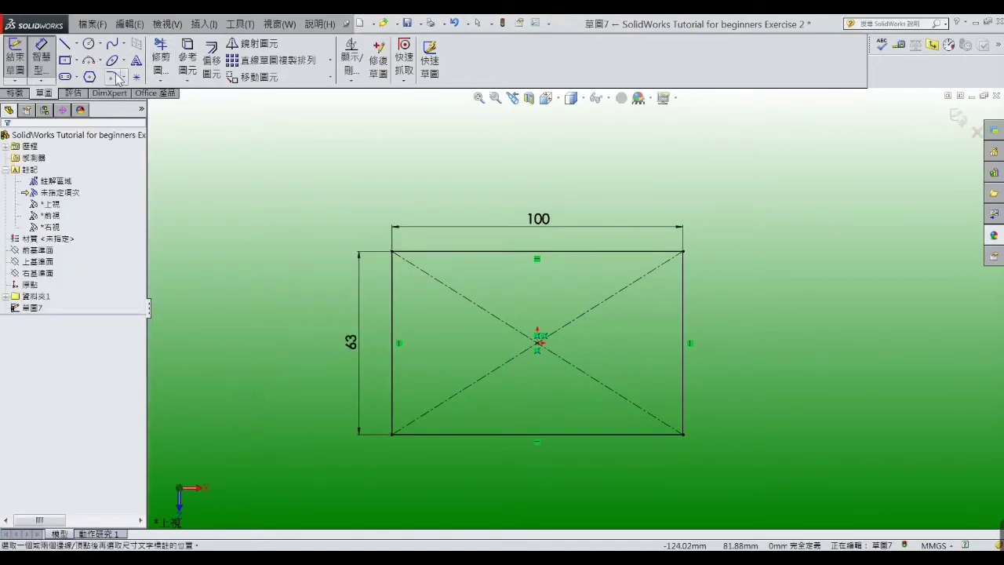
pyautogui.click(115, 76)
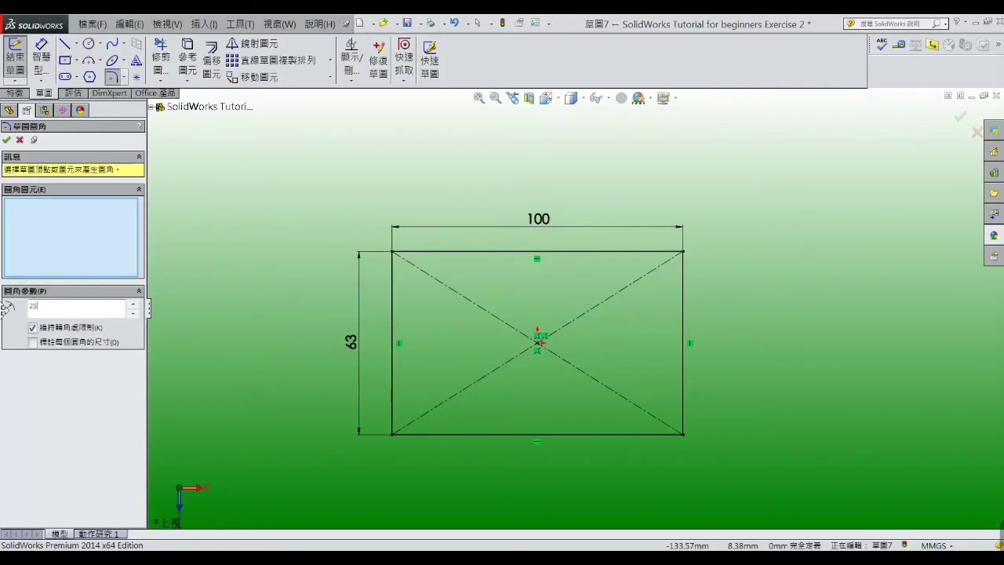
# Step: Round the rectangle's bottom-left and bottom-right corners with R25 fillets
pyautogui.click(392, 433)
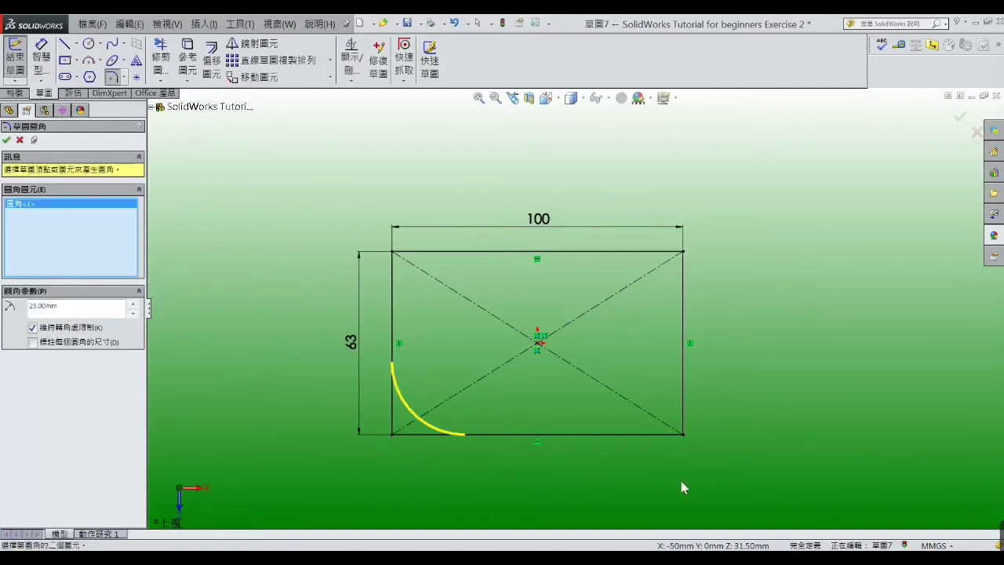
pyautogui.click(685, 436)
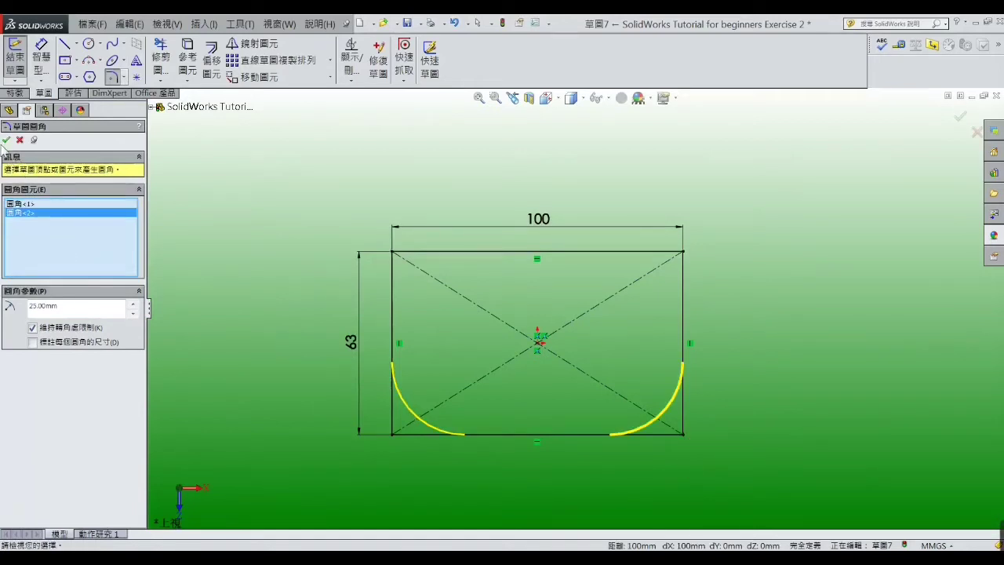
pyautogui.click(6, 140)
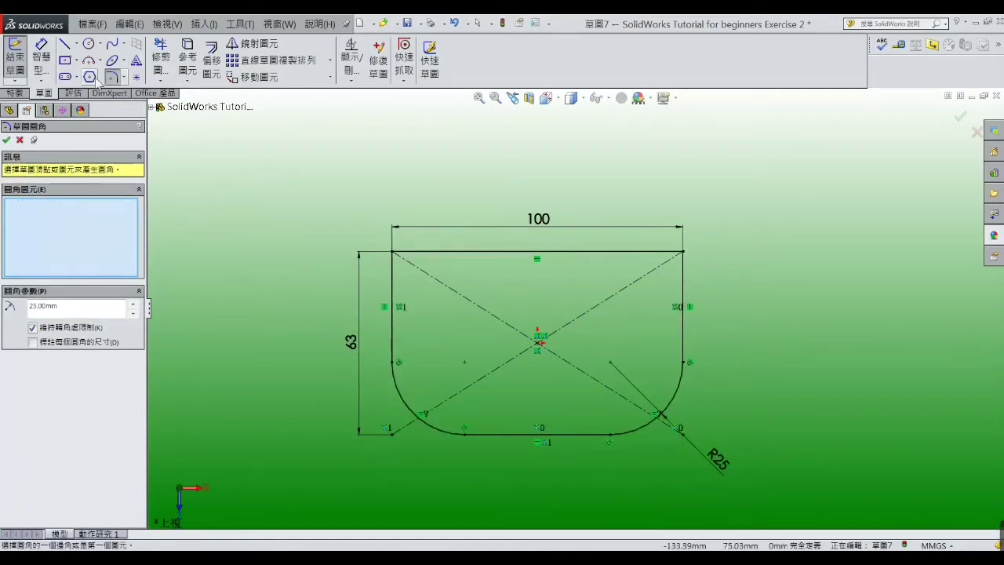
# Step: Draw a left and a right hole circle inside the plate outline
pyautogui.click(89, 44)
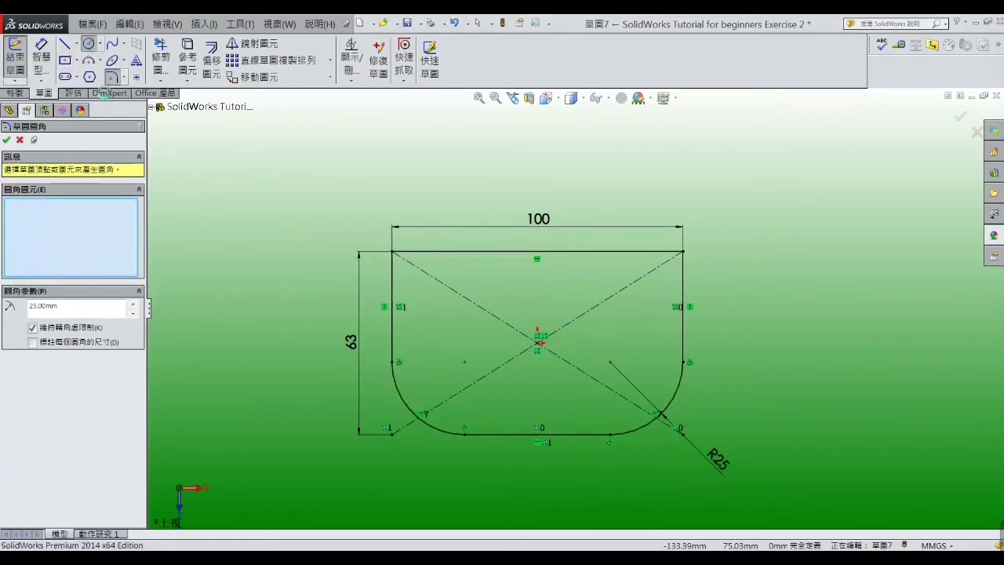
pyautogui.click(464, 362)
pyautogui.click(488, 367)
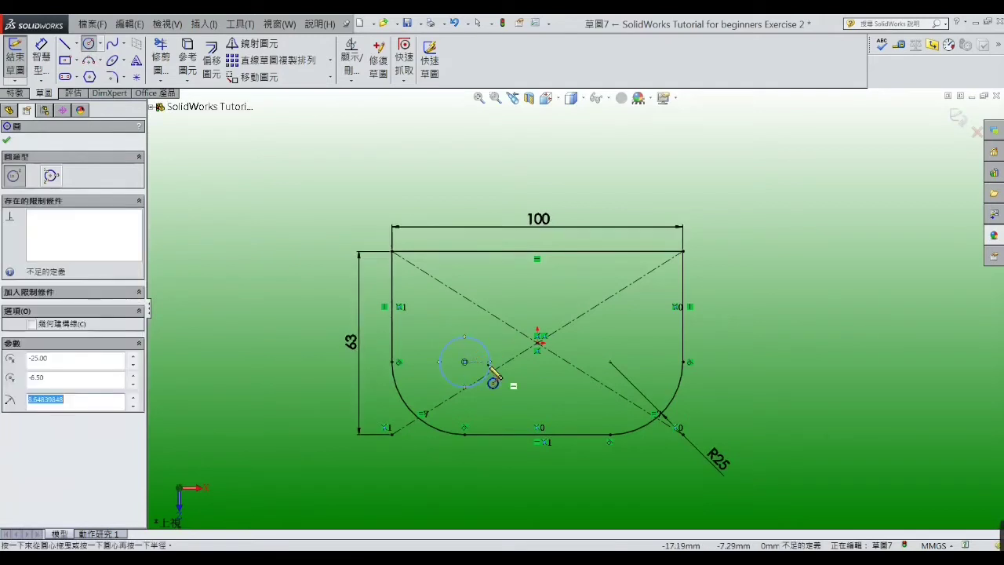
pyautogui.click(611, 362)
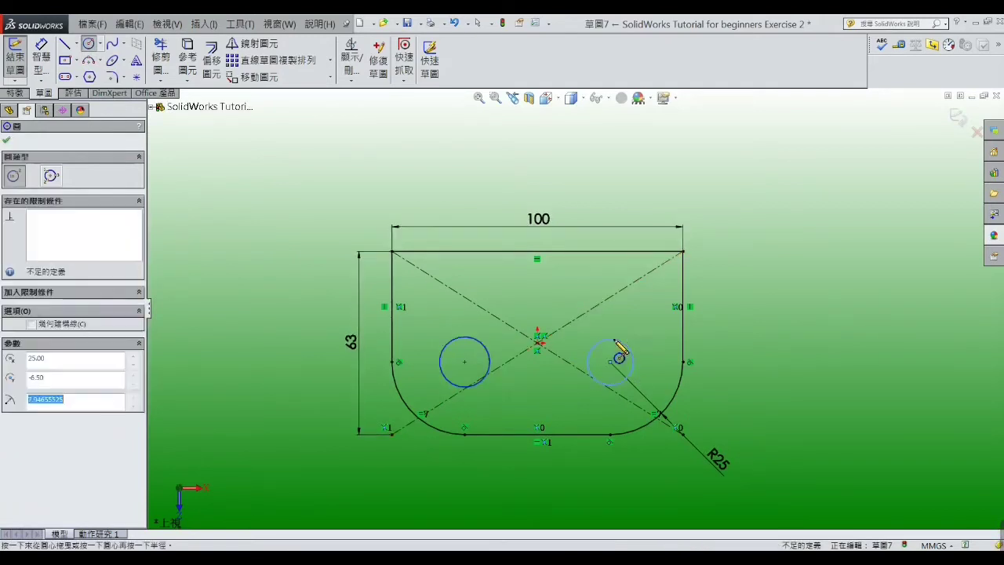
pyautogui.rightClick(619, 350)
pyautogui.click(642, 219)
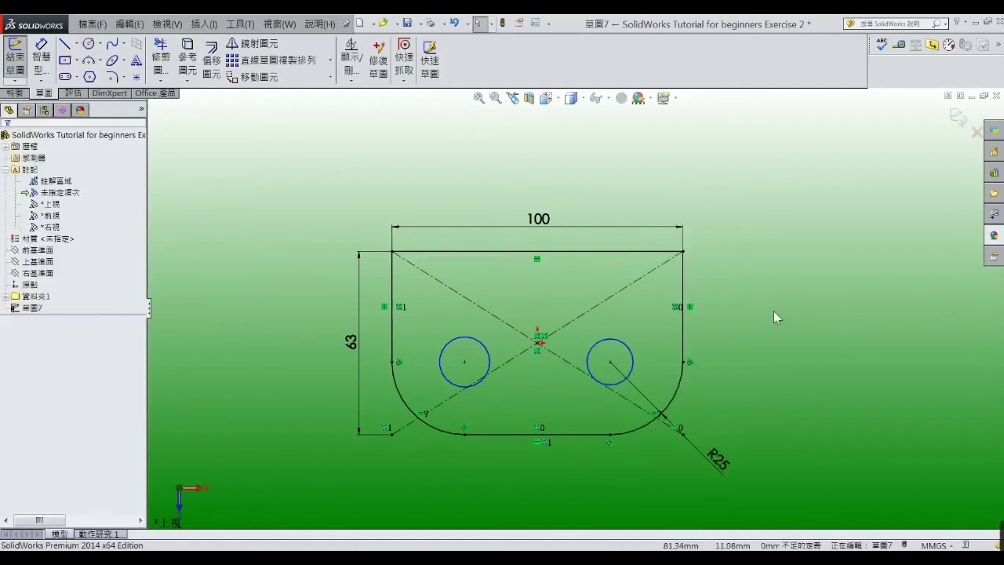
# Step: Make the two hole circles equal, then bring up the reference drawing
pyautogui.click(466, 336)
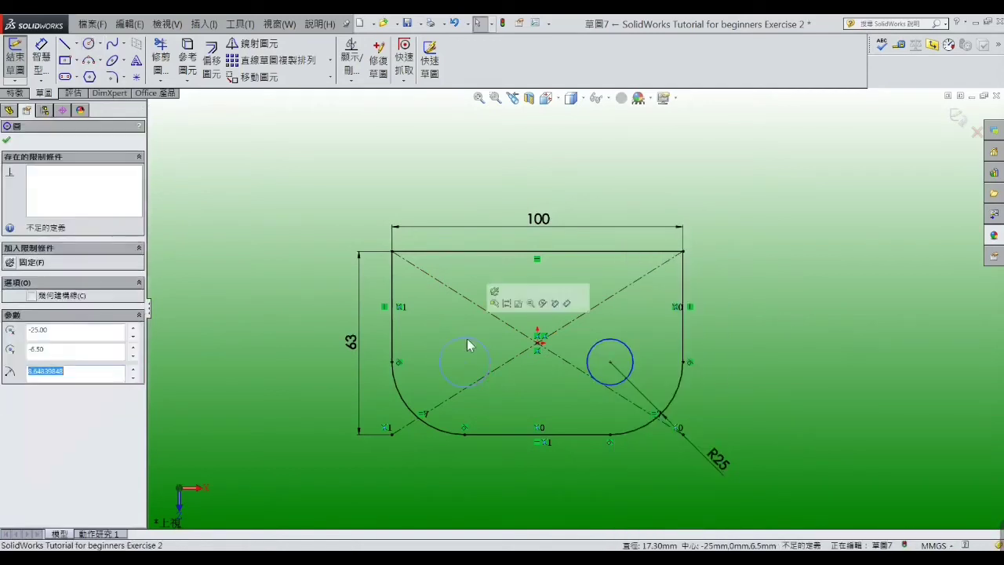
pyautogui.keyDown('ctrl'); pyautogui.click(595, 354); pyautogui.keyUp('ctrl')
pyautogui.click(11, 388)
pyautogui.click(258, 359)
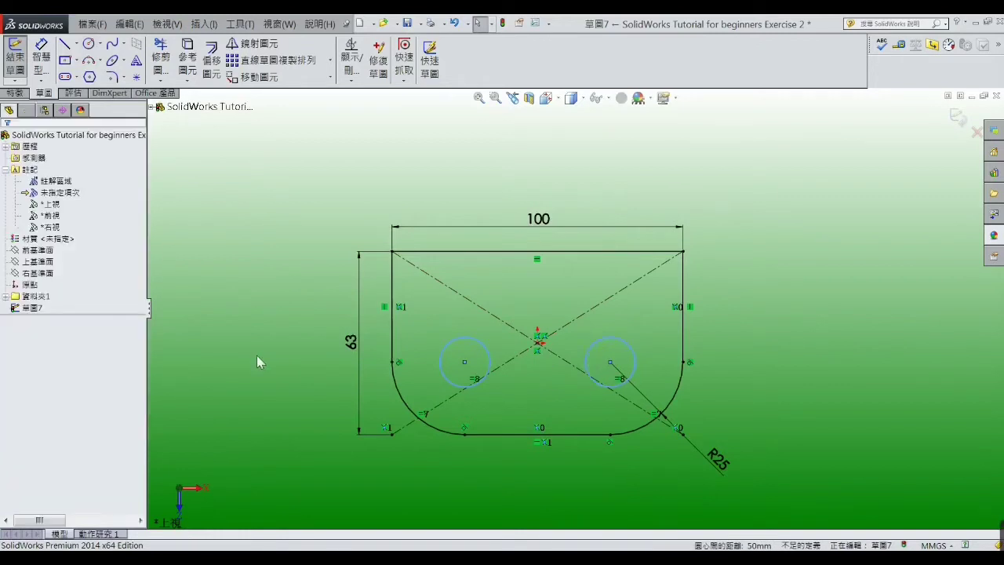
pyautogui.hotkey('alt', 'Tab')
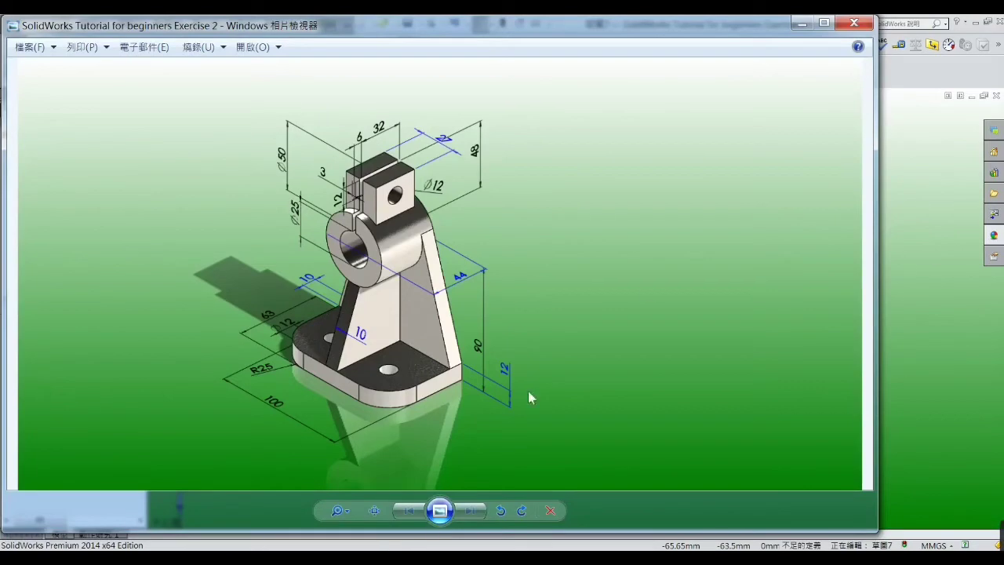
# Step: Dimension the left hole circle to Ø12, sizing both equal holes
pyautogui.click(802, 24)
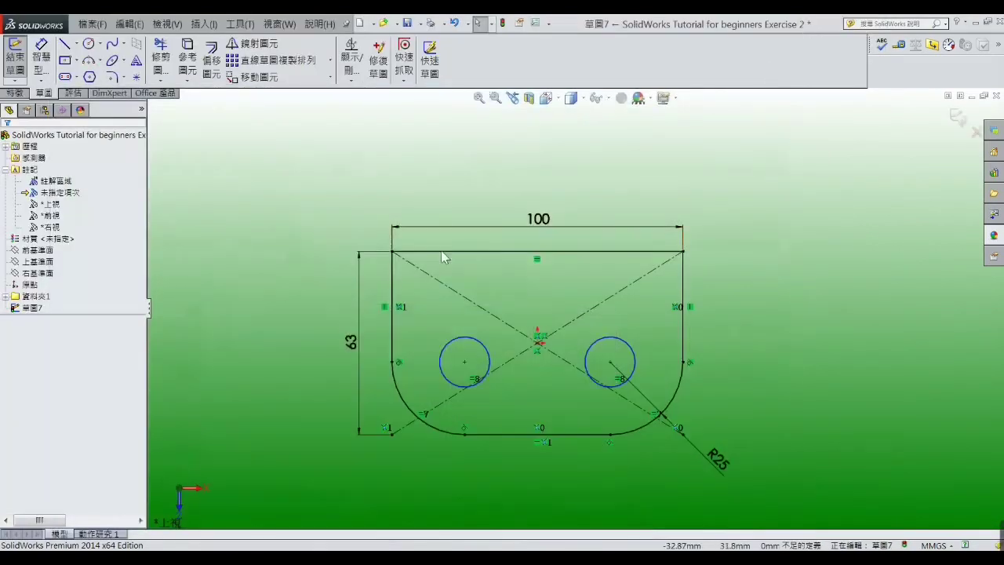
pyautogui.click(41, 58)
pyautogui.click(451, 345)
pyautogui.click(447, 356)
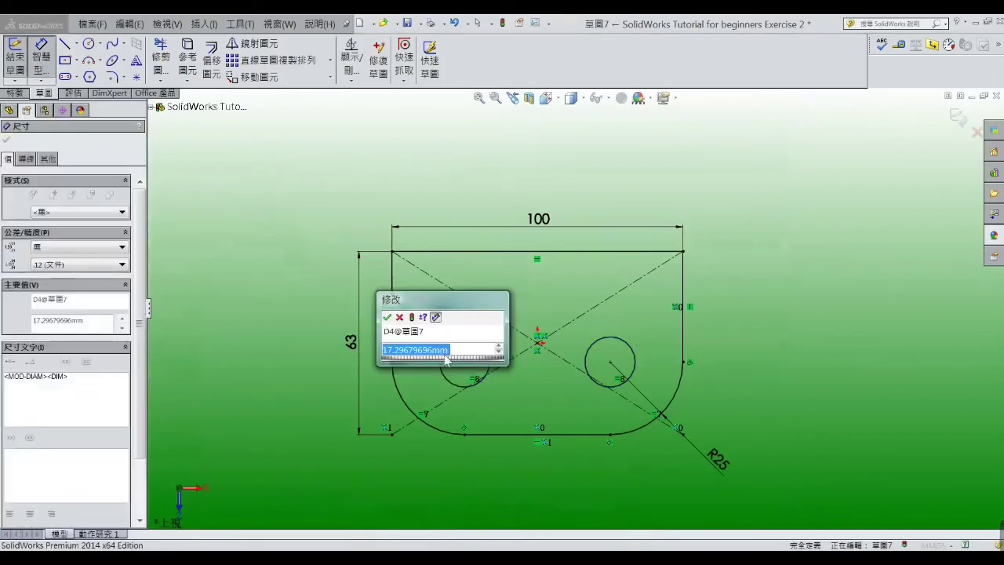
pyautogui.write('12')
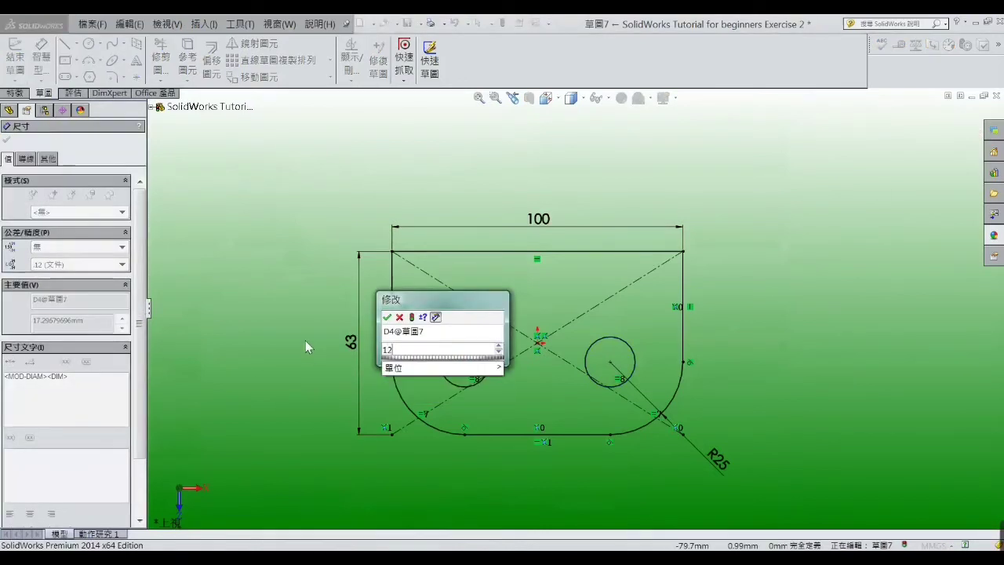
pyautogui.press('Return')
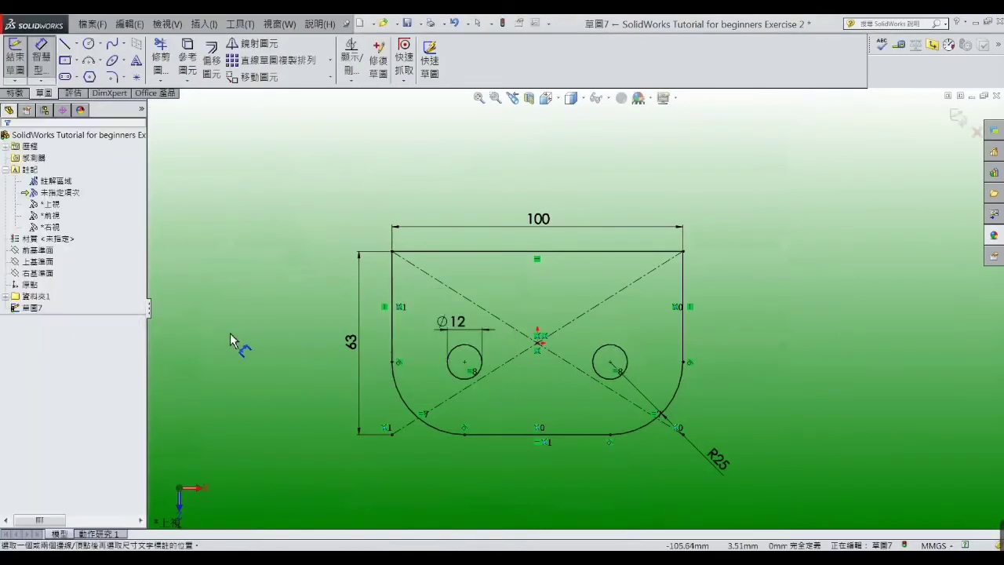
pyautogui.click(14, 93)
# Step: Extrude the base sketch 12 mm deep and view the plate isometrically
pyautogui.click(18, 56)
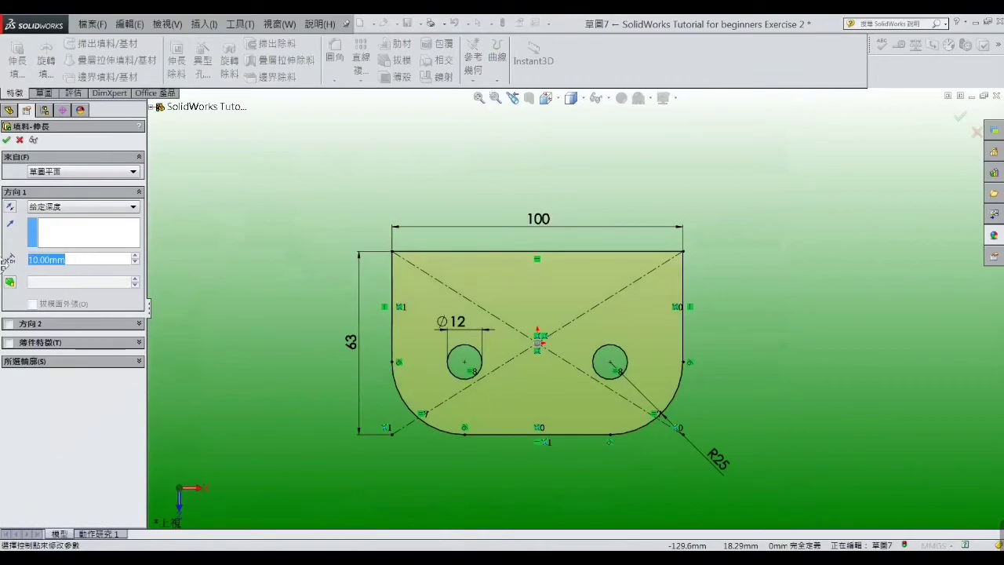
pyautogui.write('12')
pyautogui.press('Return')
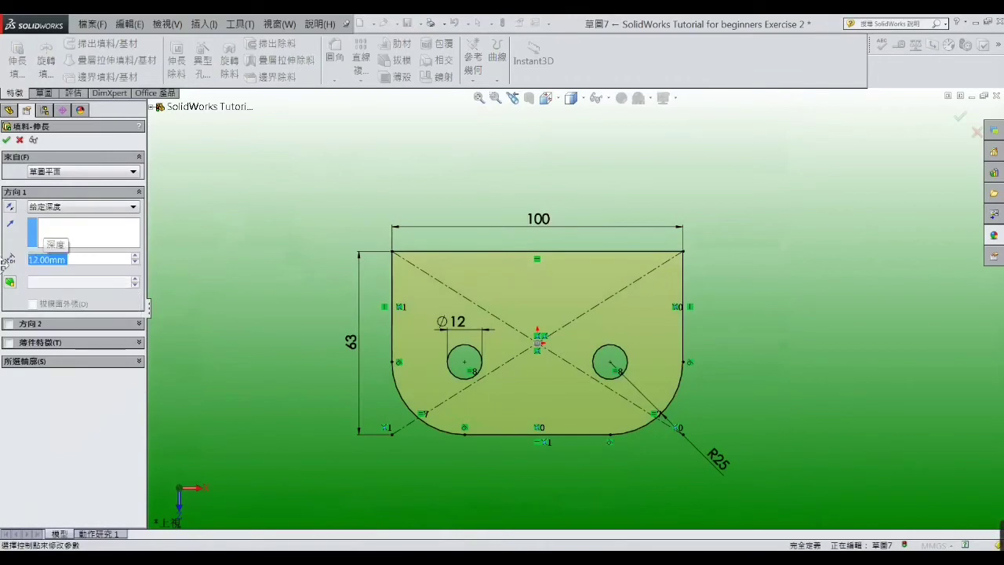
pyautogui.moveTo(284, 354)
pyautogui.mouseDown(button='middle')
pyautogui.moveTo(280, 266)
pyautogui.moveTo(242, 207)
pyautogui.moveTo(271, 272)
pyautogui.moveTo(275, 233)
pyautogui.moveTo(261, 245)
pyautogui.mouseUp(button='middle')
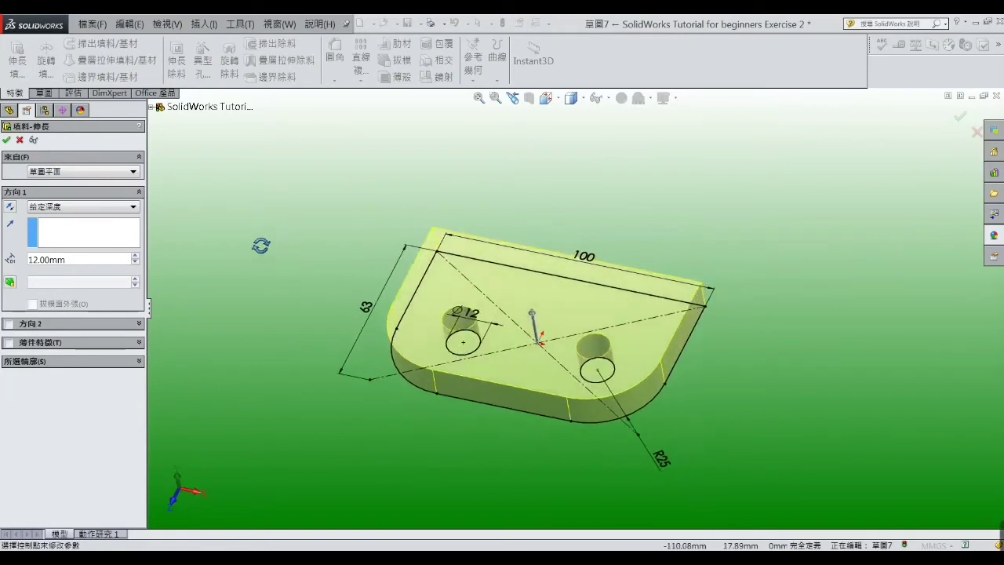
pyautogui.click(6, 140)
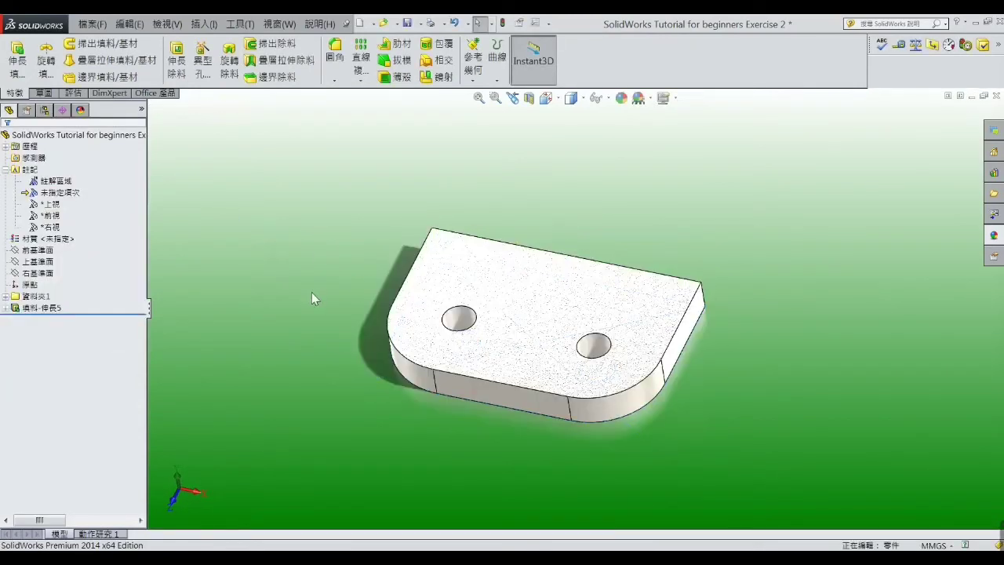
pyautogui.moveTo(311, 291)
pyautogui.mouseDown(button='middle')
pyautogui.moveTo(309, 209)
pyautogui.moveTo(287, 254)
pyautogui.moveTo(297, 261)
pyautogui.mouseUp(button='middle')
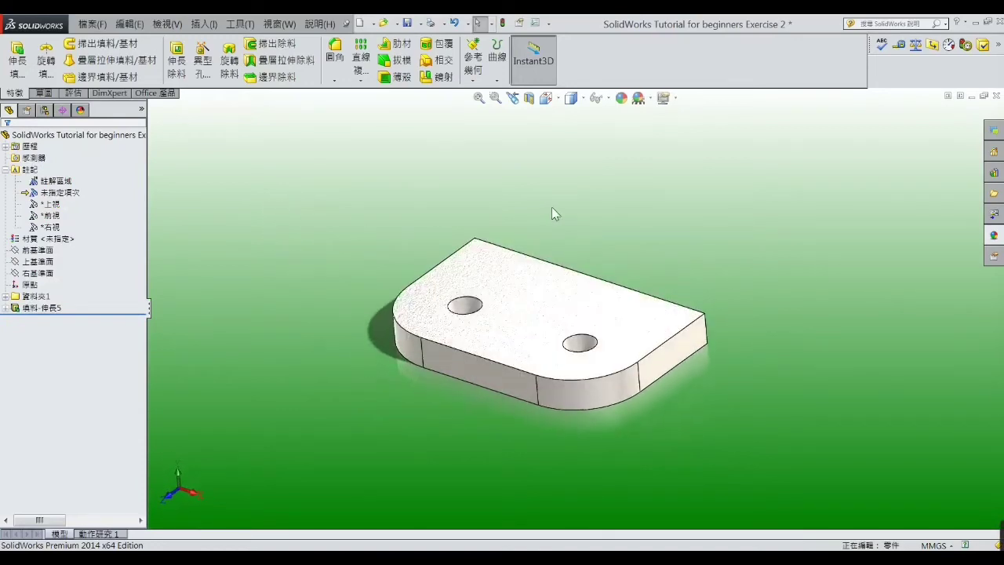
# Step: Start a sketch on the plate's long side face, viewed Normal To and zoomed out
pyautogui.moveTo(709, 271)
pyautogui.mouseDown(button='middle')
pyautogui.moveTo(651, 238)
pyautogui.moveTo(609, 242)
pyautogui.mouseUp(button='middle')
pyautogui.click(627, 294)
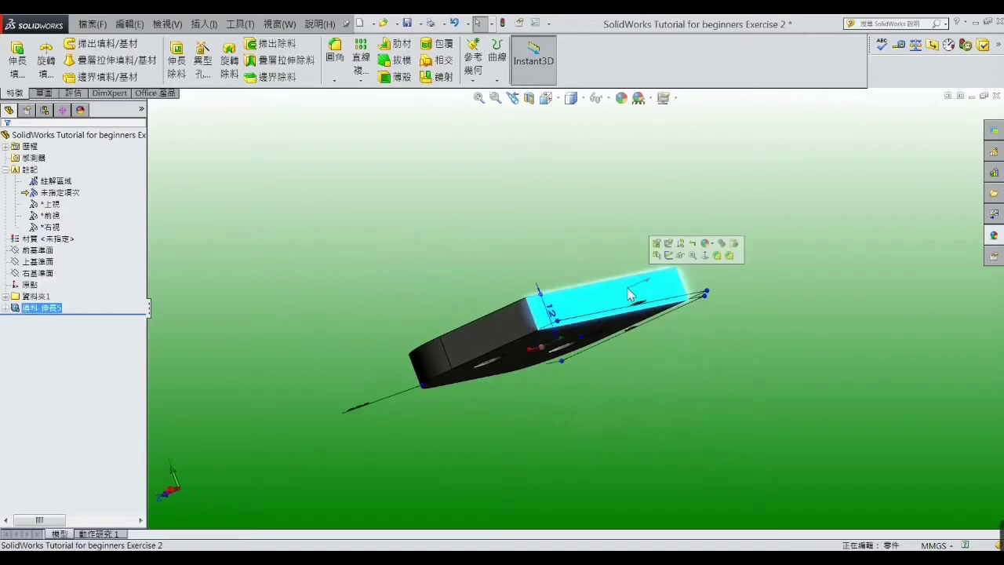
pyautogui.click(669, 256)
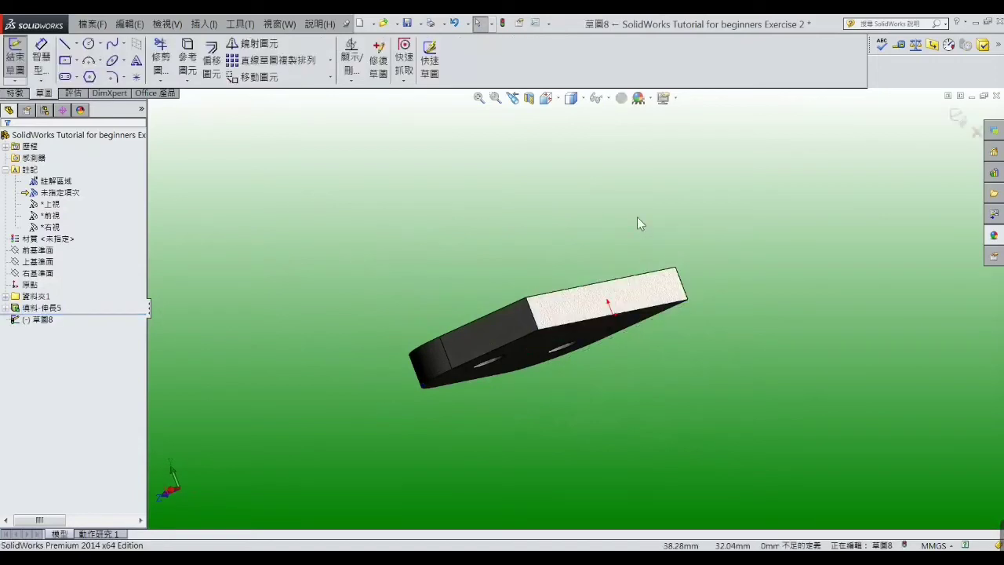
pyautogui.click(558, 100)
pyautogui.click(620, 169)
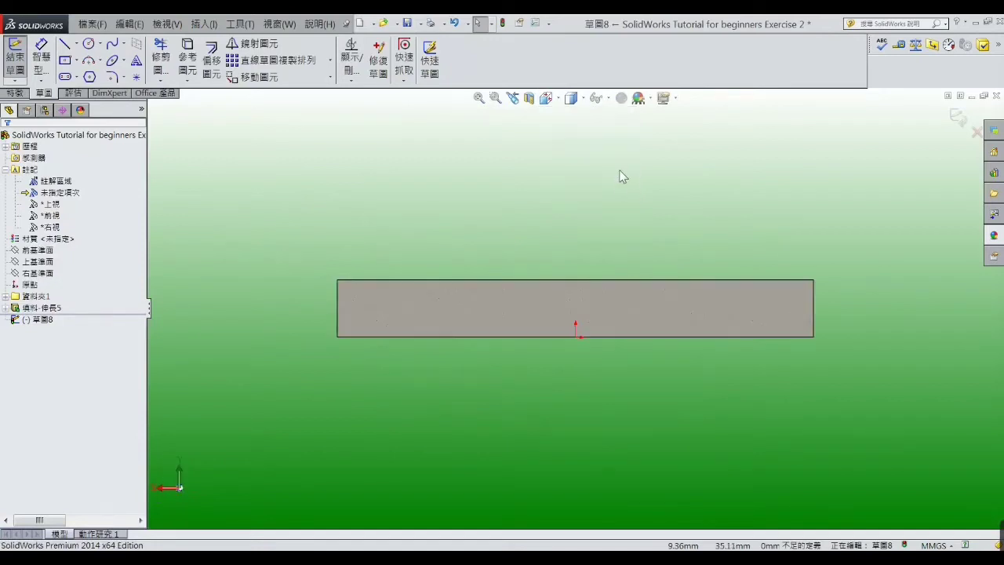
pyautogui.scroll(-3, 610, 196)
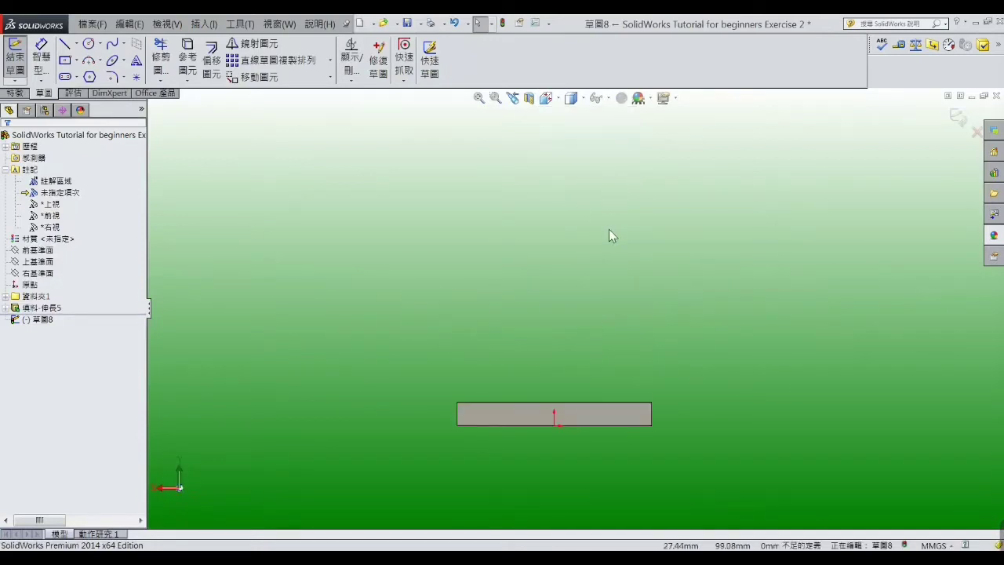
# Step: Draw a vertical line about 107 mm up from the edge midpoint, checking the reference drawing
pyautogui.click(64, 46)
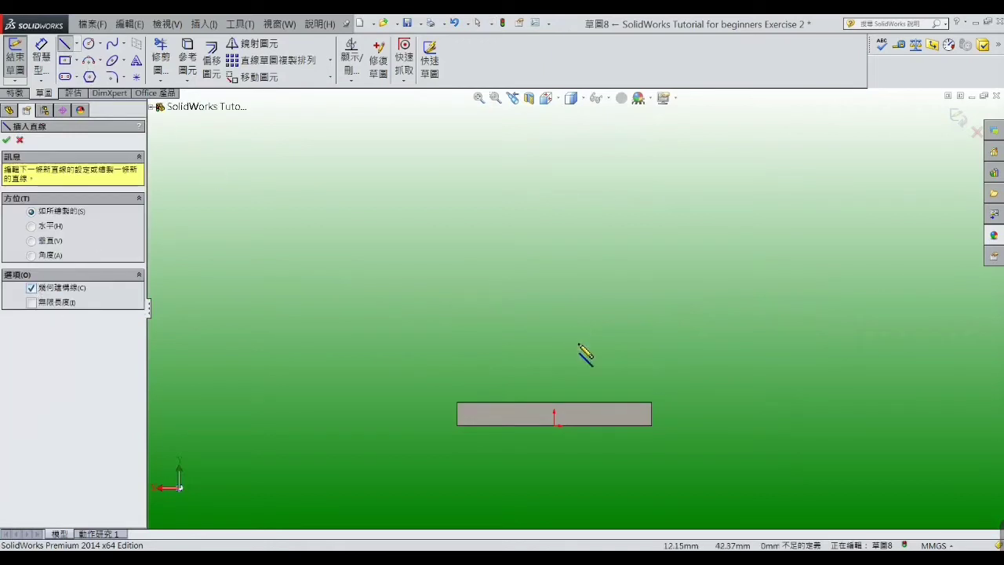
pyautogui.click(554, 424)
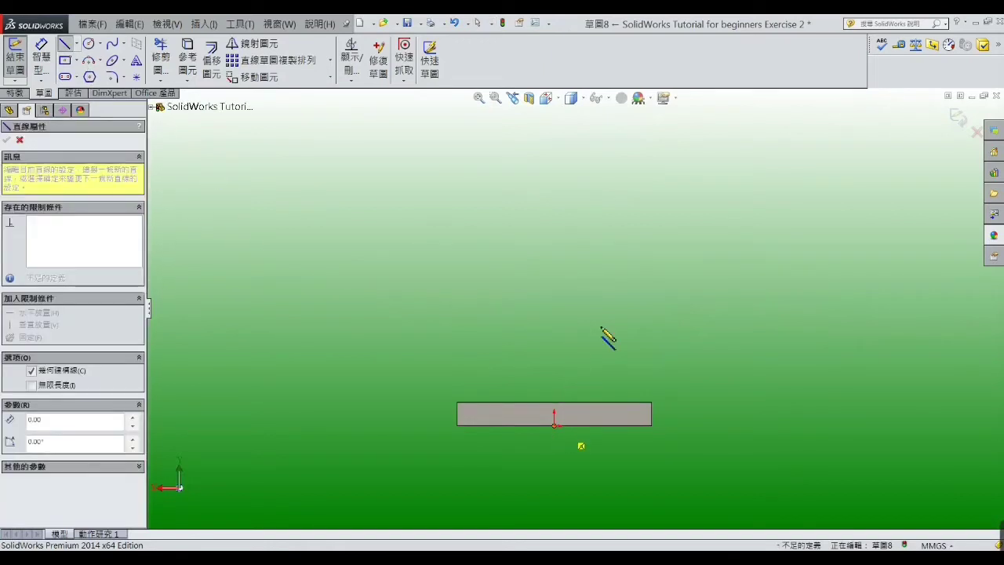
pyautogui.click(555, 219)
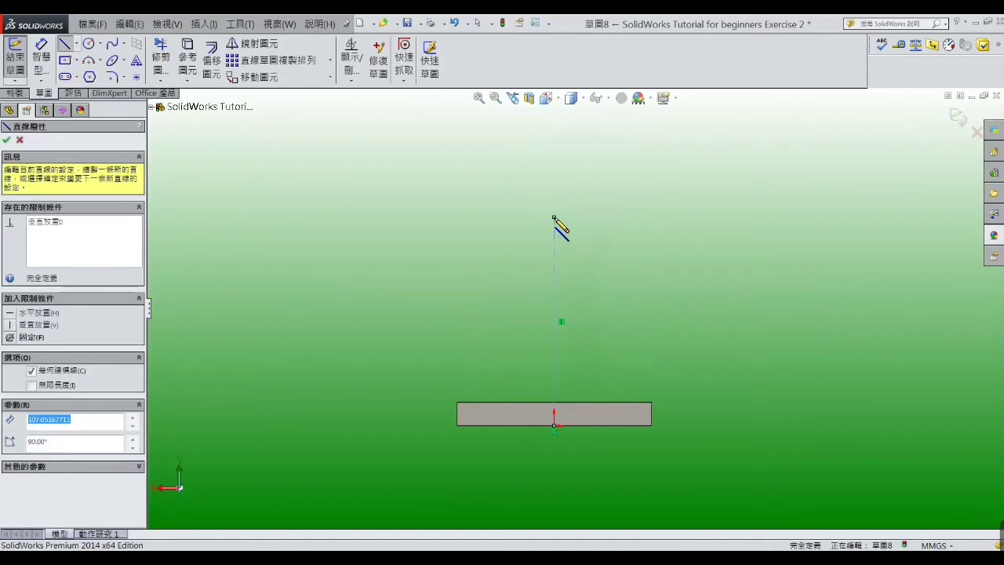
pyautogui.rightClick(555, 220)
pyautogui.click(561, 199)
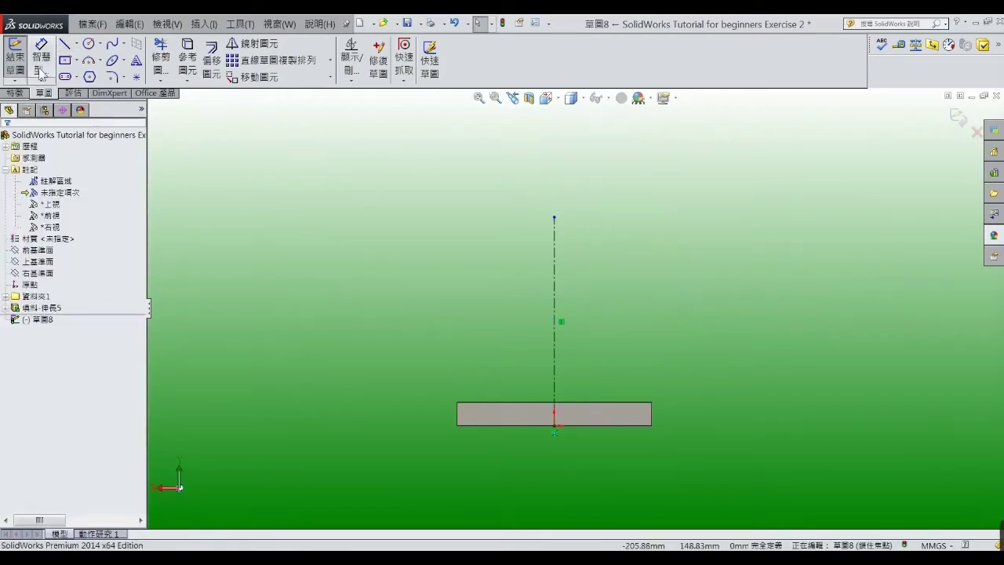
pyautogui.hotkey('alt', 'Tab')
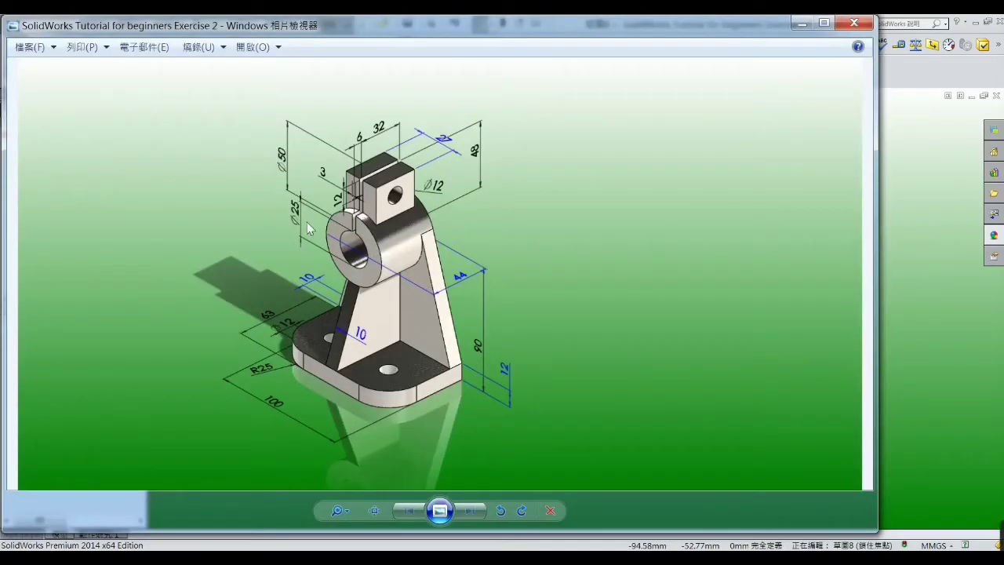
pyautogui.click(801, 30)
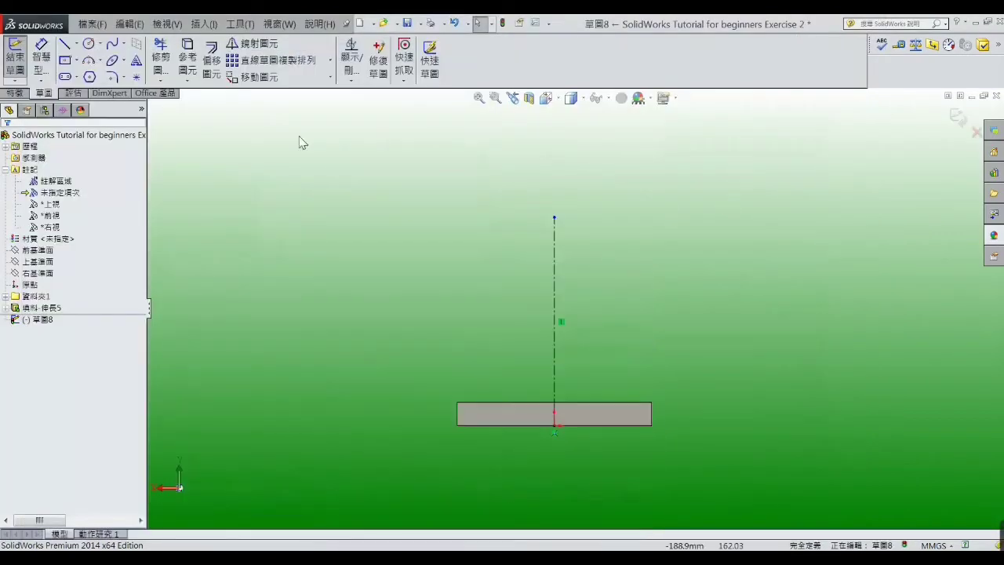
# Step: Draw two concentric circles centred on the centreline's top end
pyautogui.click(89, 45)
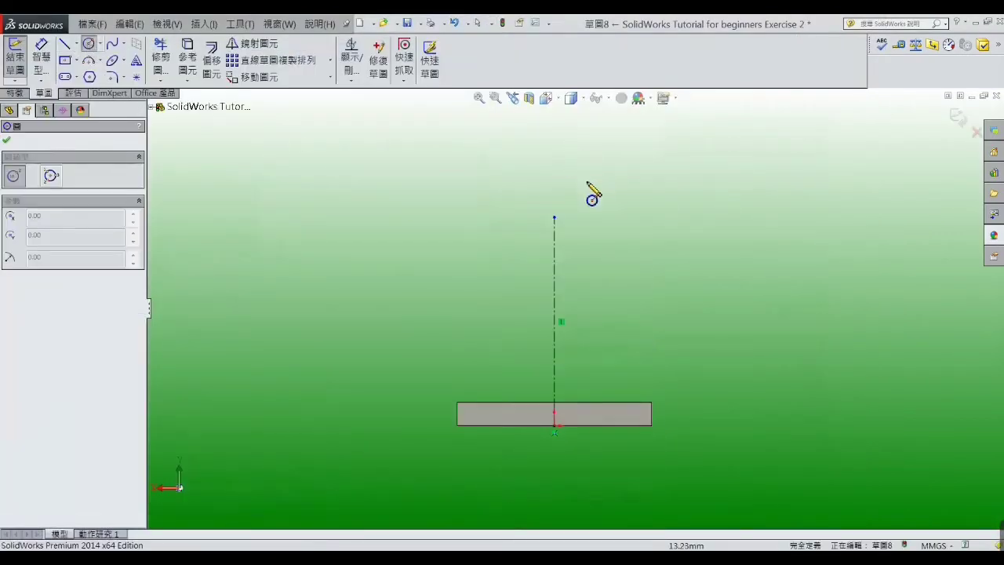
pyautogui.click(553, 217)
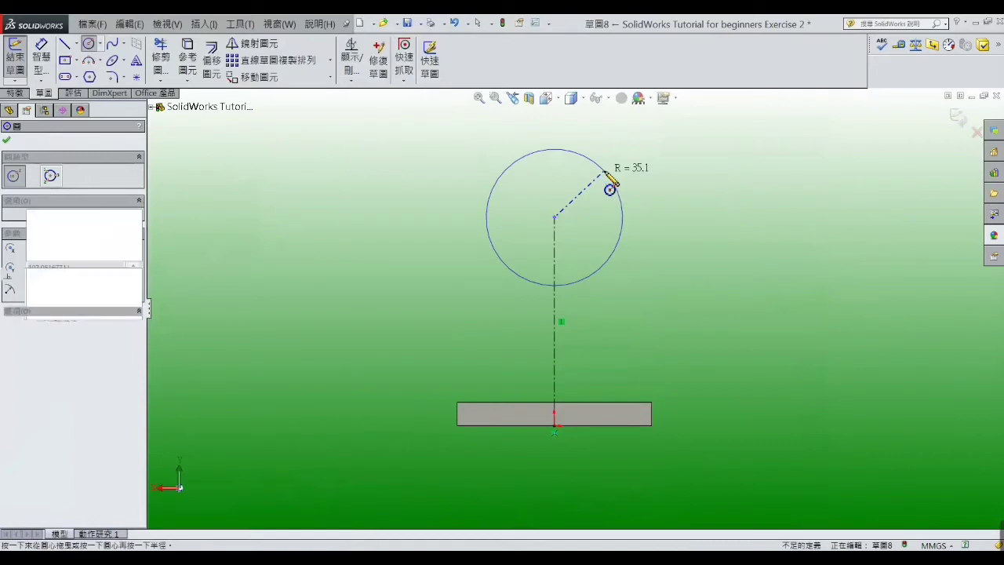
pyautogui.click(608, 187)
pyautogui.click(553, 217)
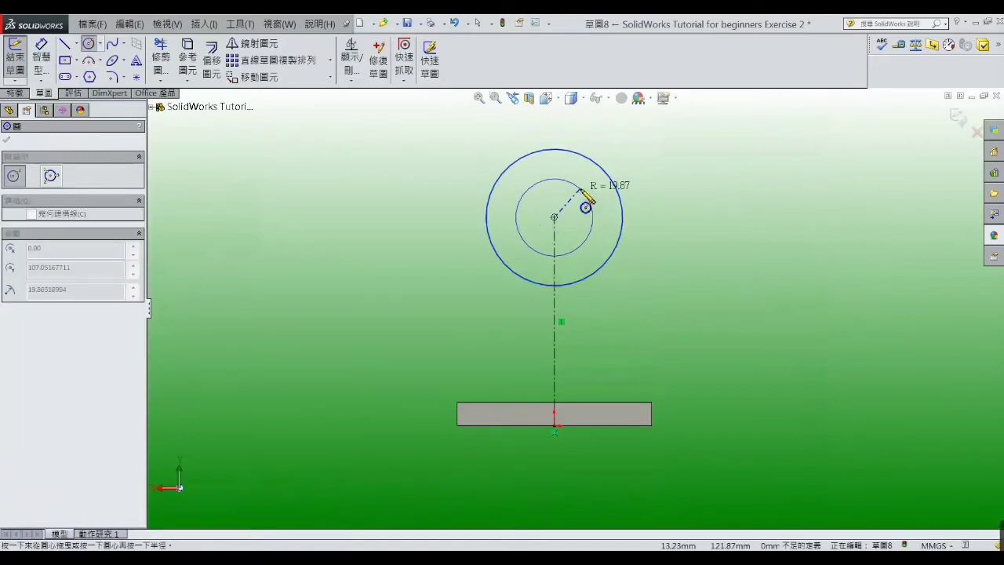
pyautogui.rightClick(588, 204)
pyautogui.click(594, 194)
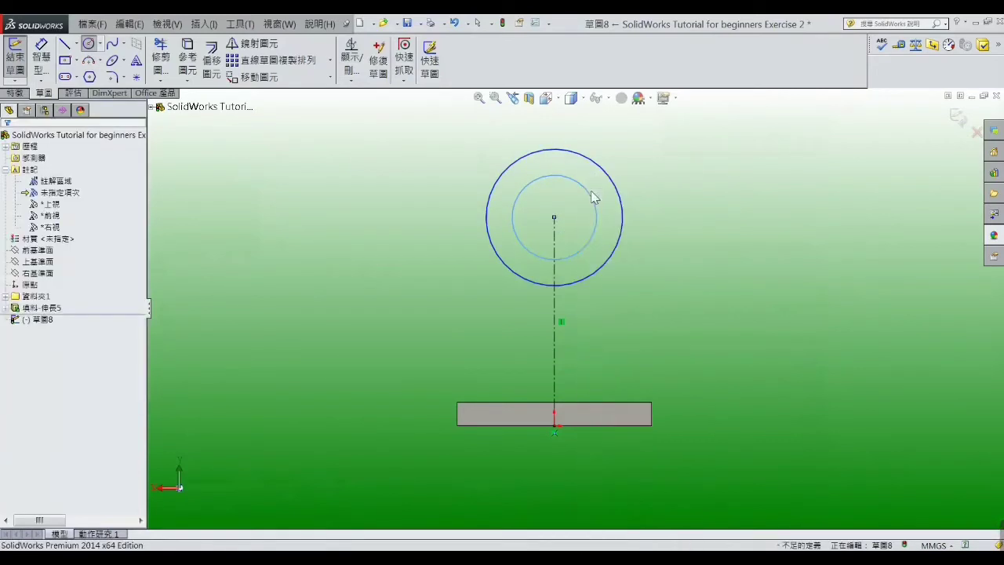
# Step: Dimension the outer circle Ø50 and the inner circle Ø25
pyautogui.click(41, 62)
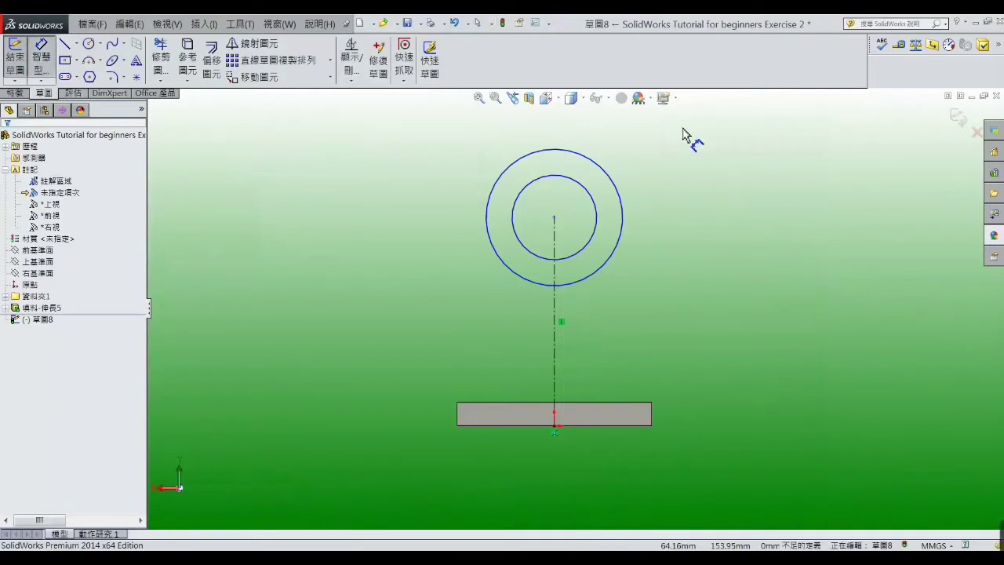
pyautogui.click(610, 180)
pyautogui.click(633, 166)
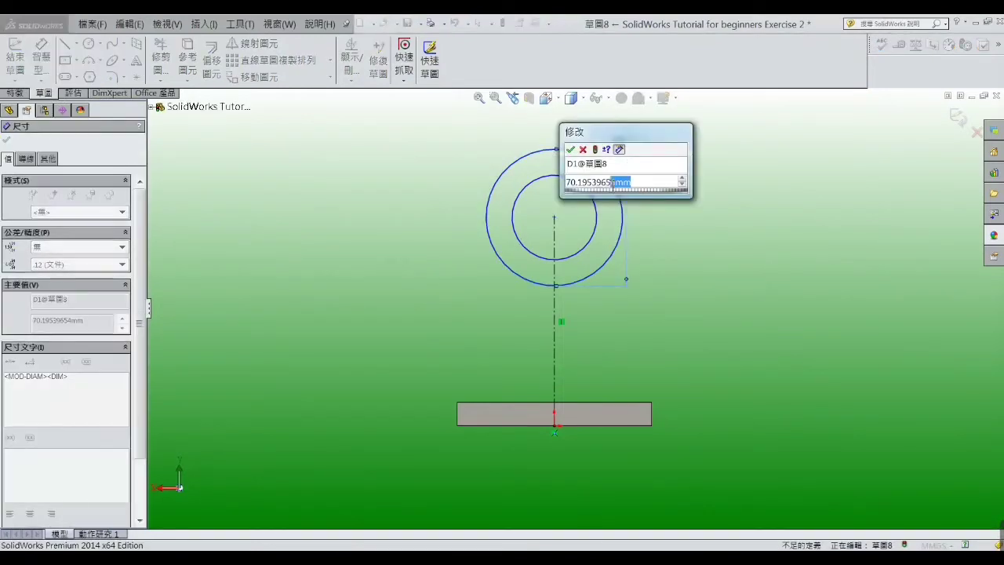
pyautogui.write('5')
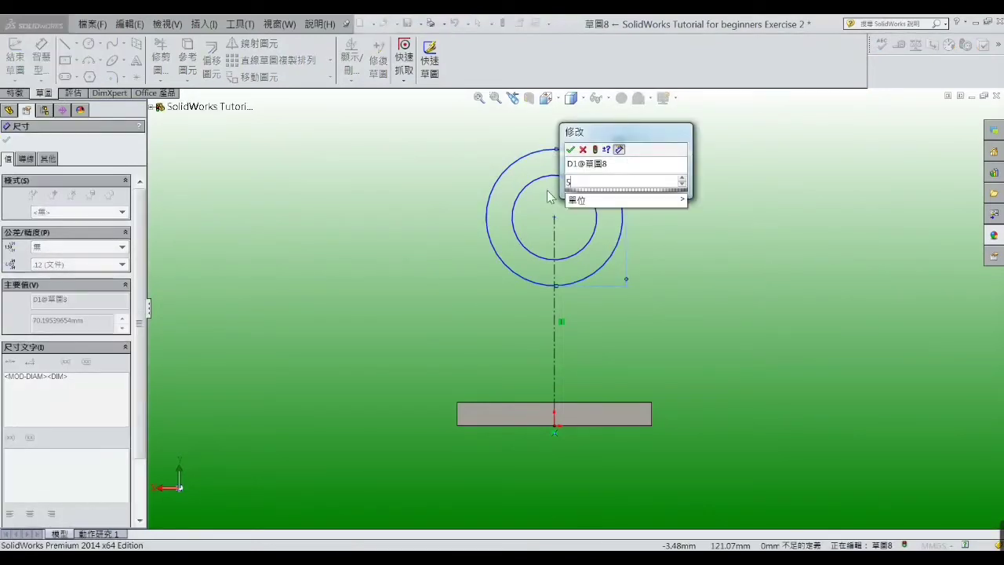
pyautogui.write('0')
pyautogui.press('Return')
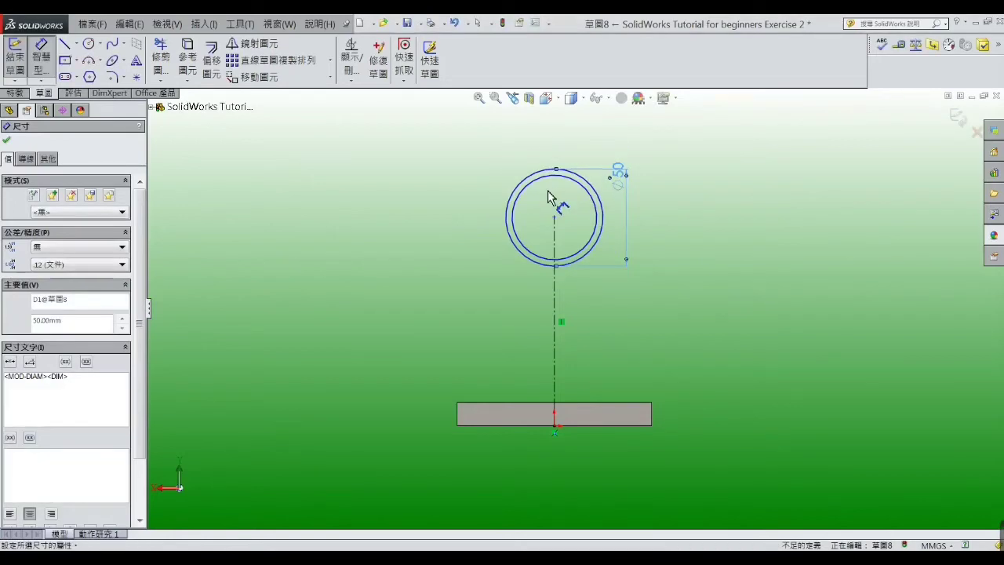
pyautogui.click(564, 185)
pyautogui.click(573, 227)
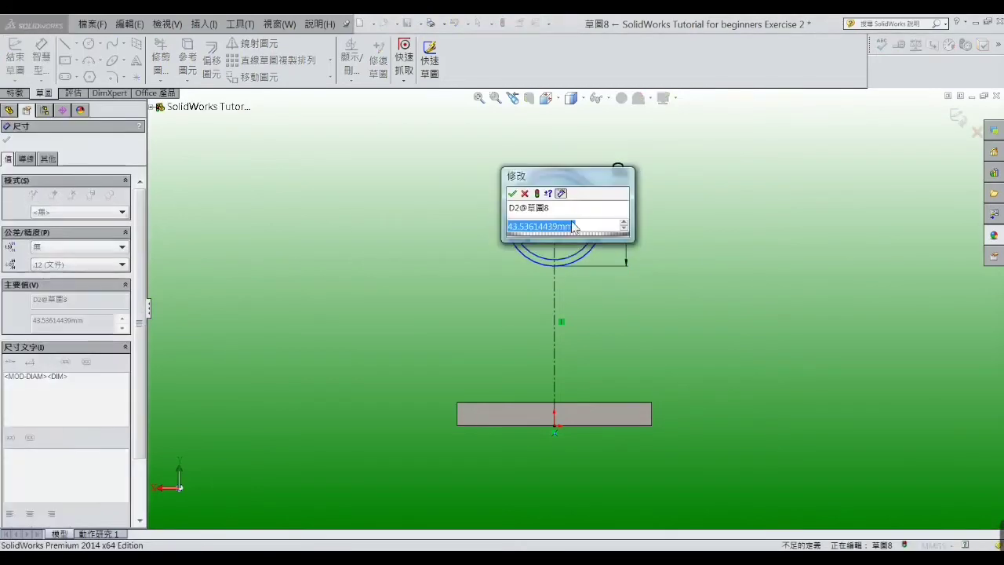
pyautogui.write('2')
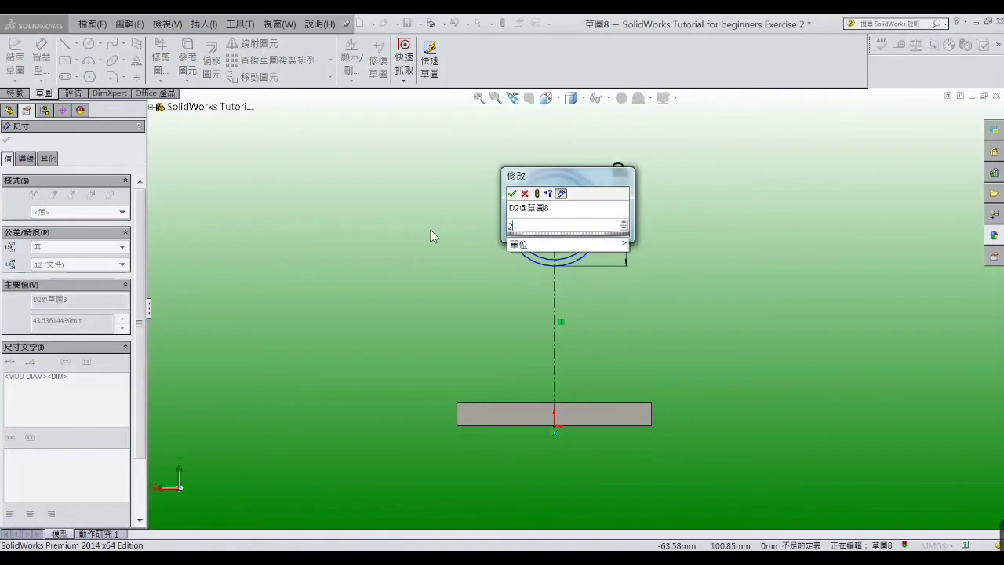
pyautogui.write('5')
pyautogui.press('Return')
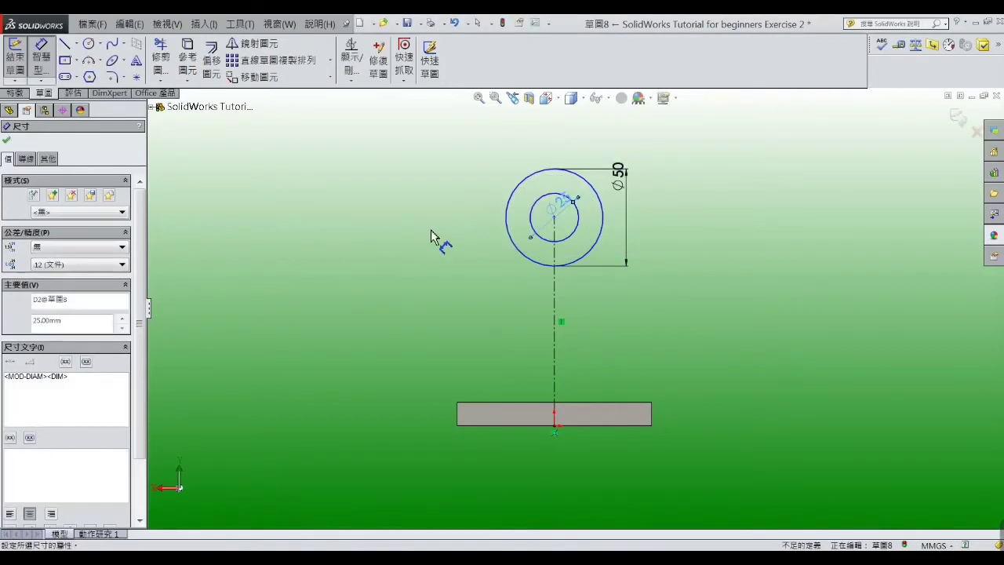
pyautogui.click(454, 273)
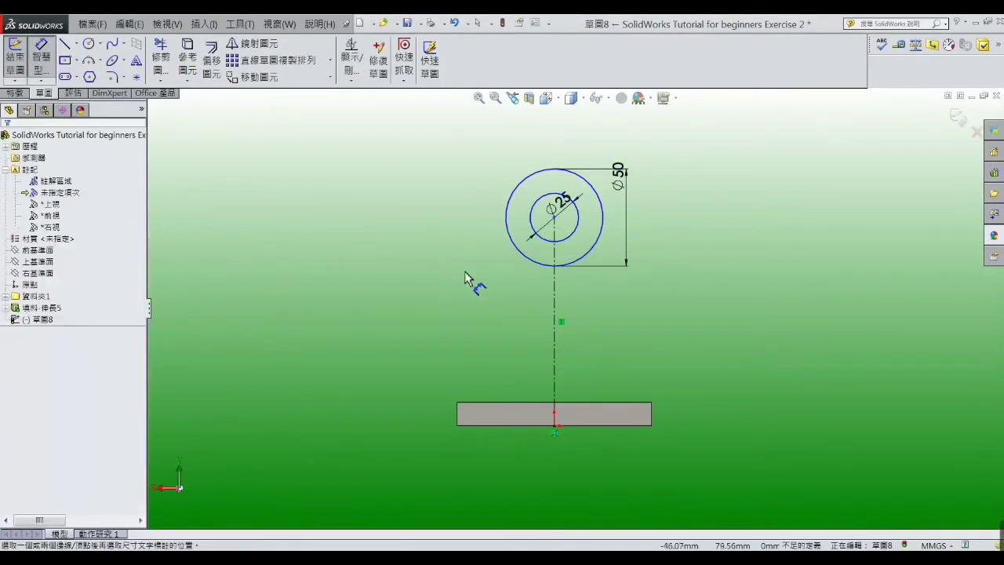
# Step: Set the circles' centre 90 mm above the plate's bottom edge
pyautogui.click(558, 314)
pyautogui.click(688, 337)
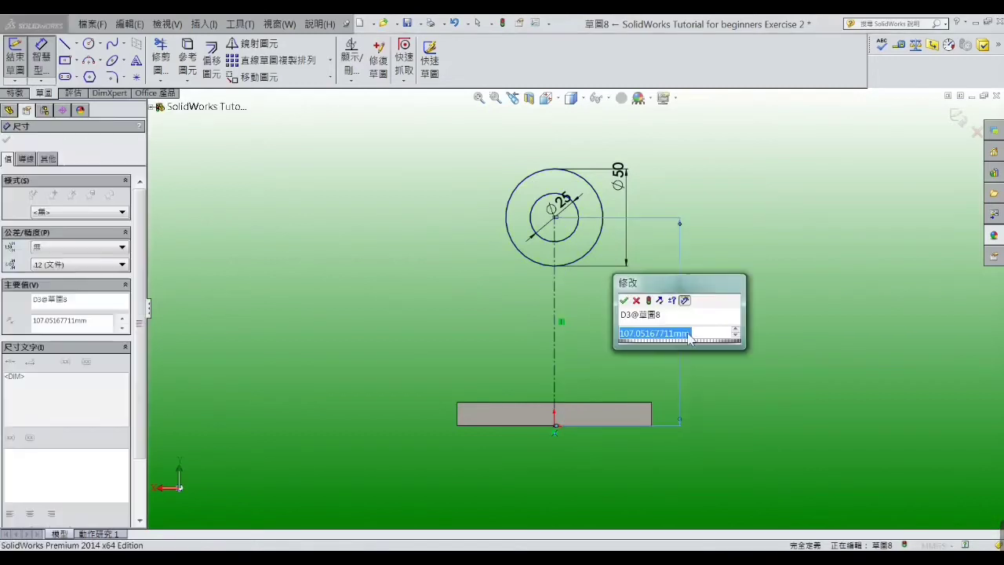
pyautogui.write('90')
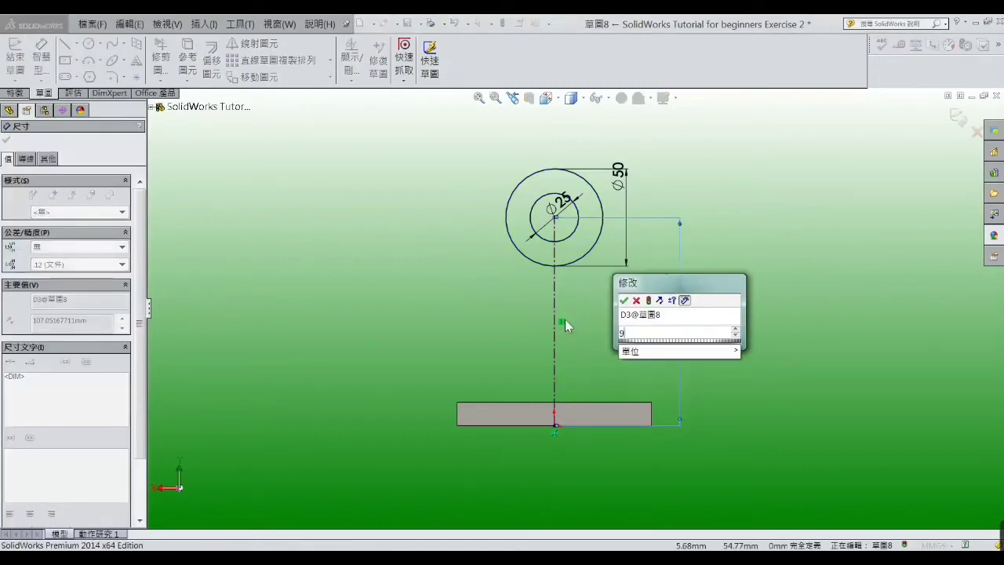
pyautogui.press('Return')
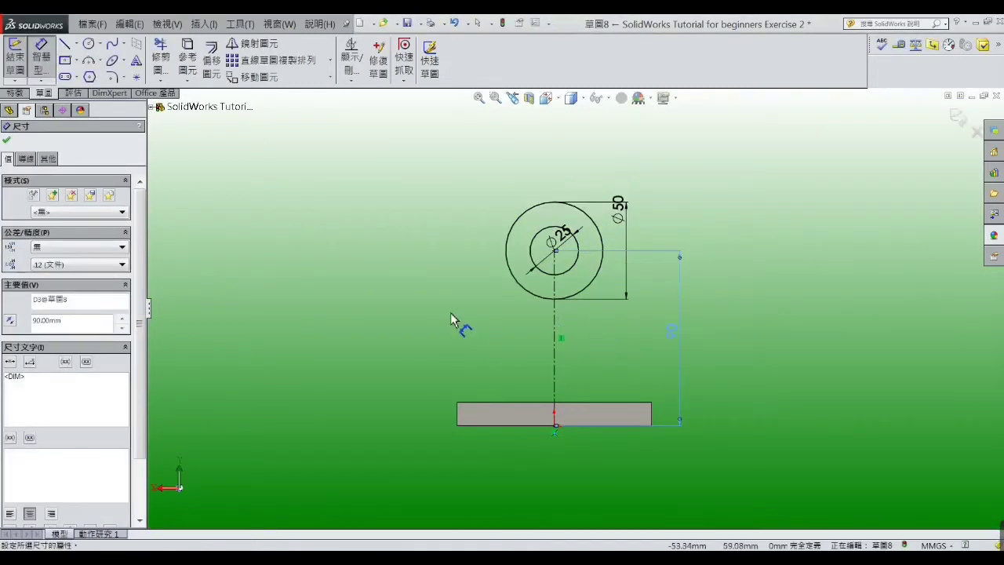
pyautogui.click(451, 310)
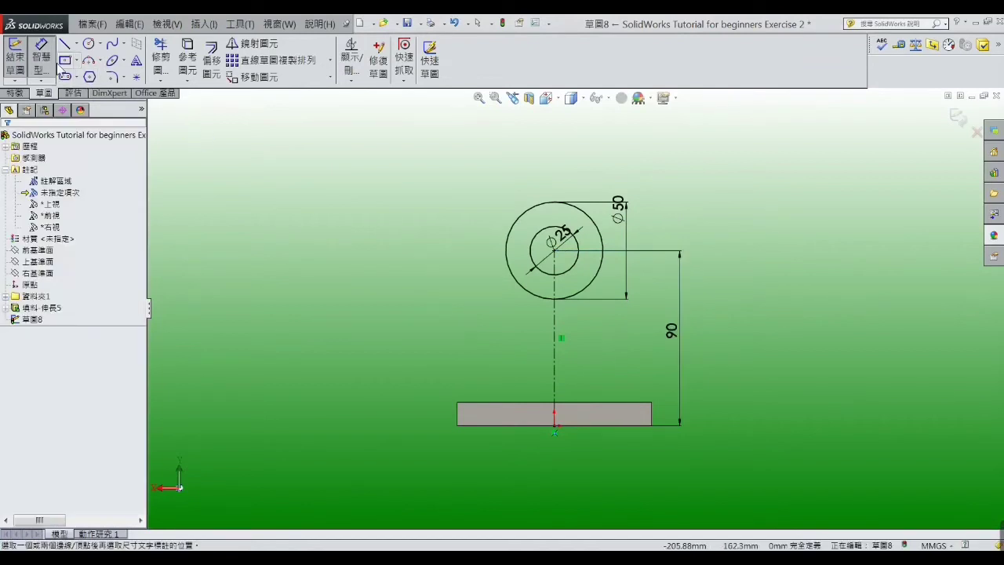
# Step: Draw a line from the base's top-left corner tangent to the Ø50 circle
pyautogui.click(65, 46)
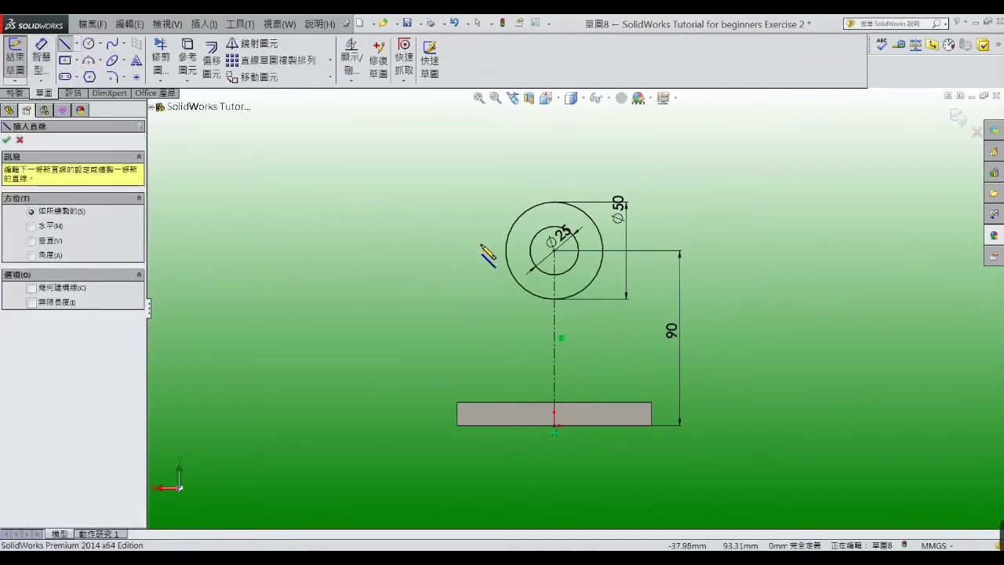
pyautogui.click(458, 402)
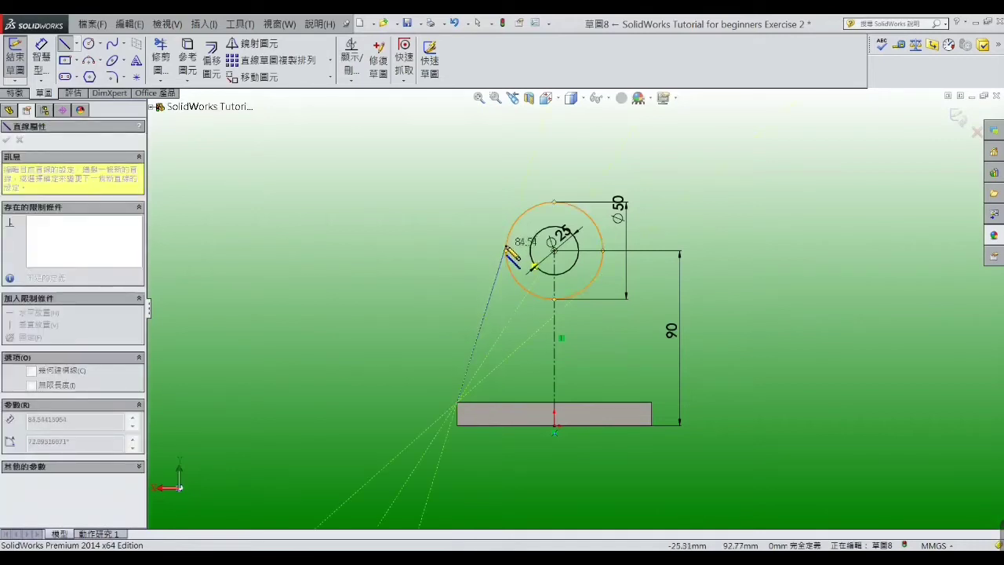
pyautogui.click(505, 248)
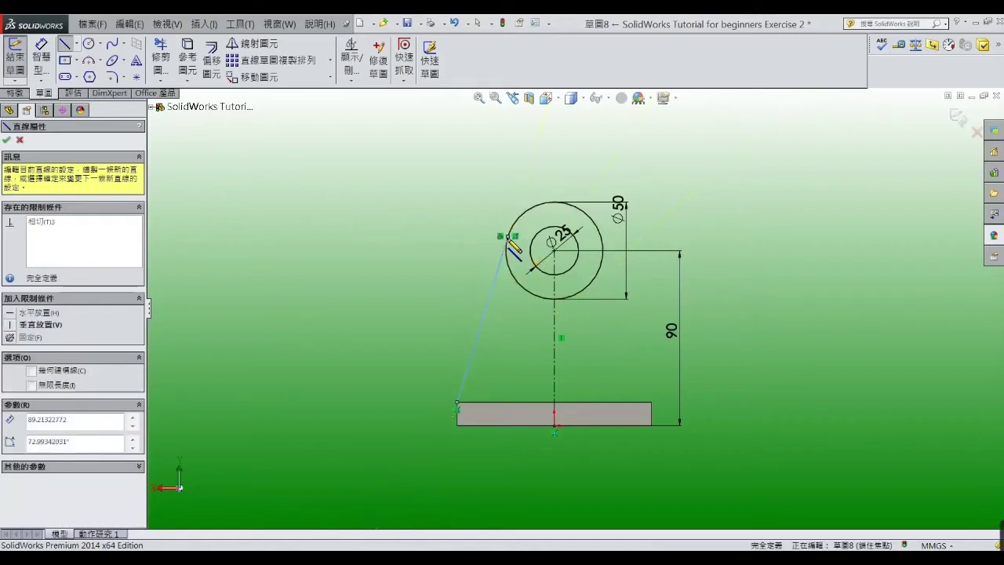
pyautogui.rightClick(506, 247)
pyautogui.click(522, 257)
pyautogui.scroll(-3, 521, 257)
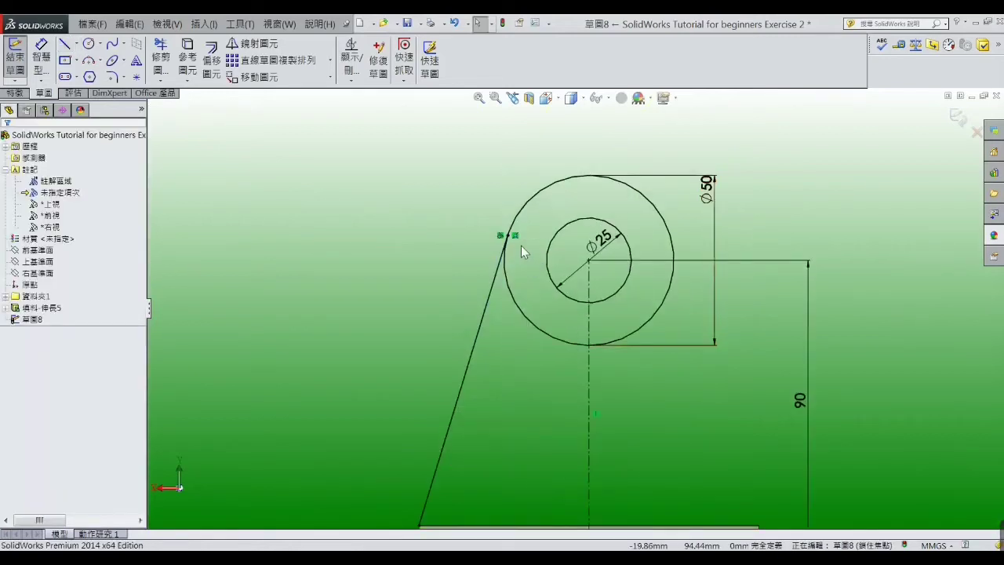
pyautogui.scroll(2, 417, 285)
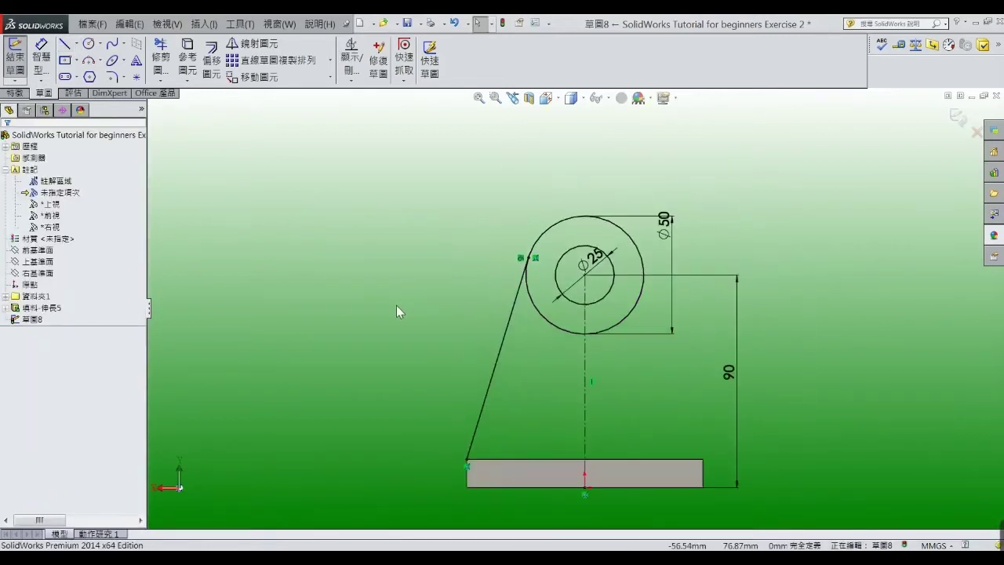
pyautogui.scroll(1, 396, 305)
pyautogui.scroll(-1, 578, 399)
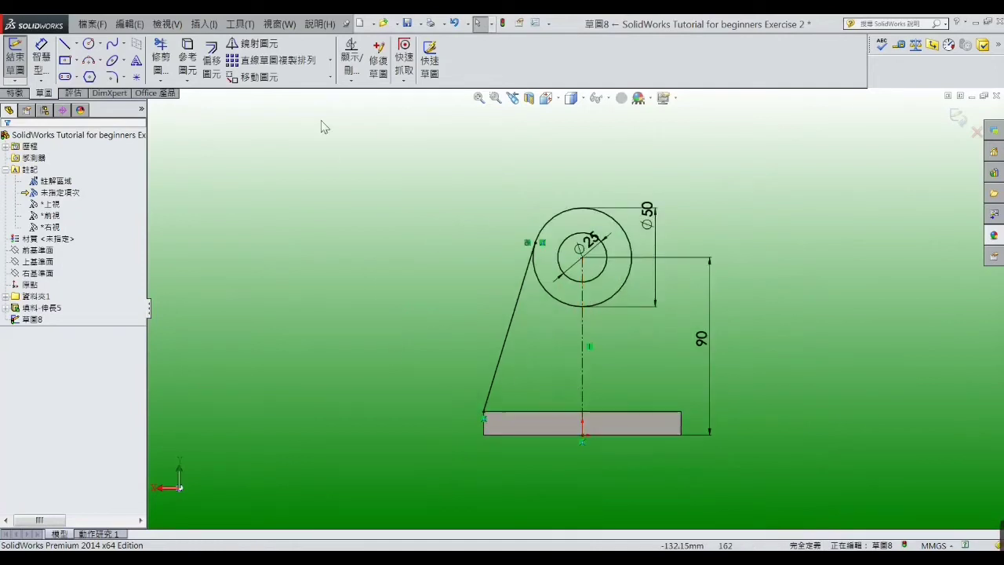
# Step: Mirror the tangent line about the centreline and convert the base's top edge into the sketch
pyautogui.click(250, 43)
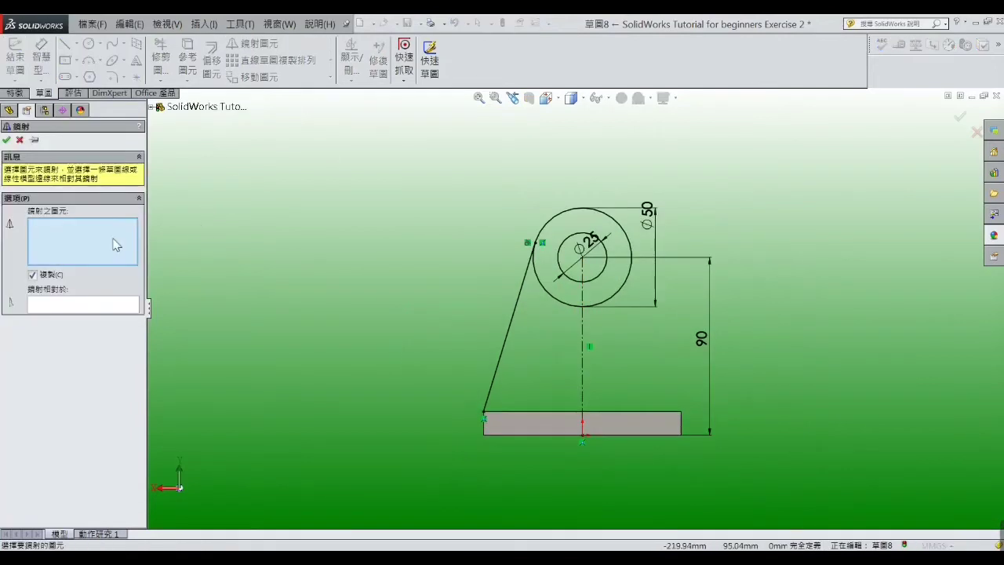
pyautogui.click(501, 343)
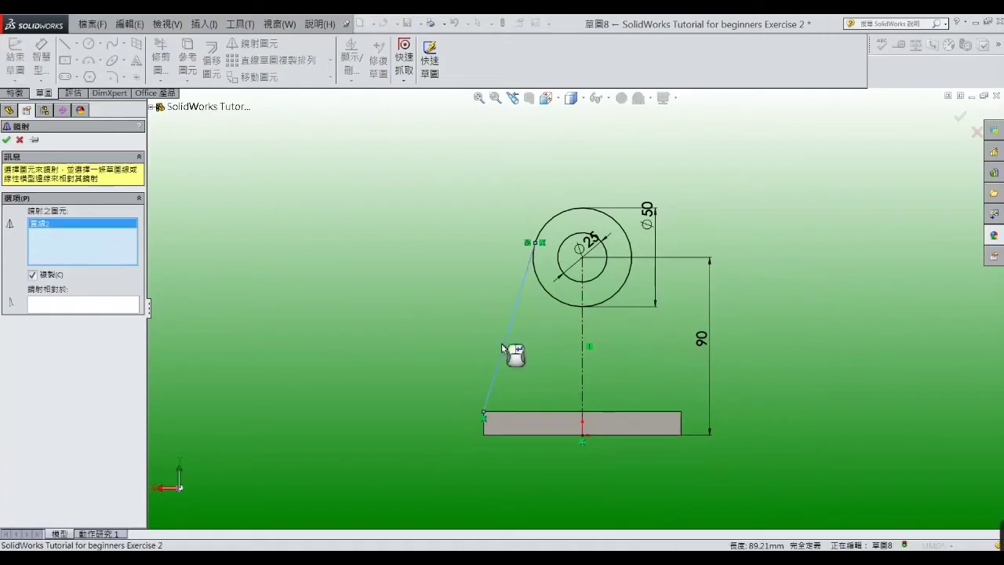
pyautogui.click(99, 308)
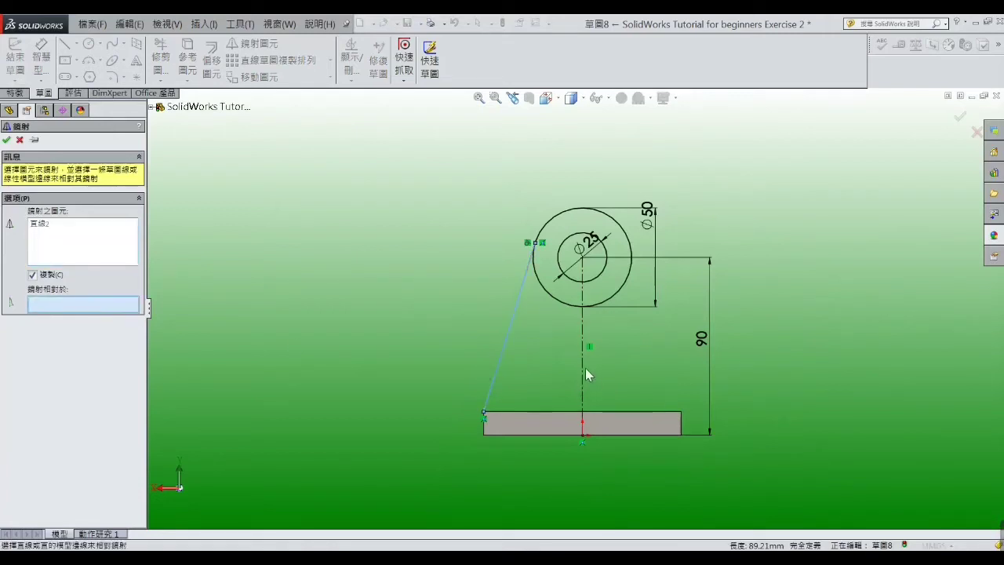
pyautogui.click(584, 369)
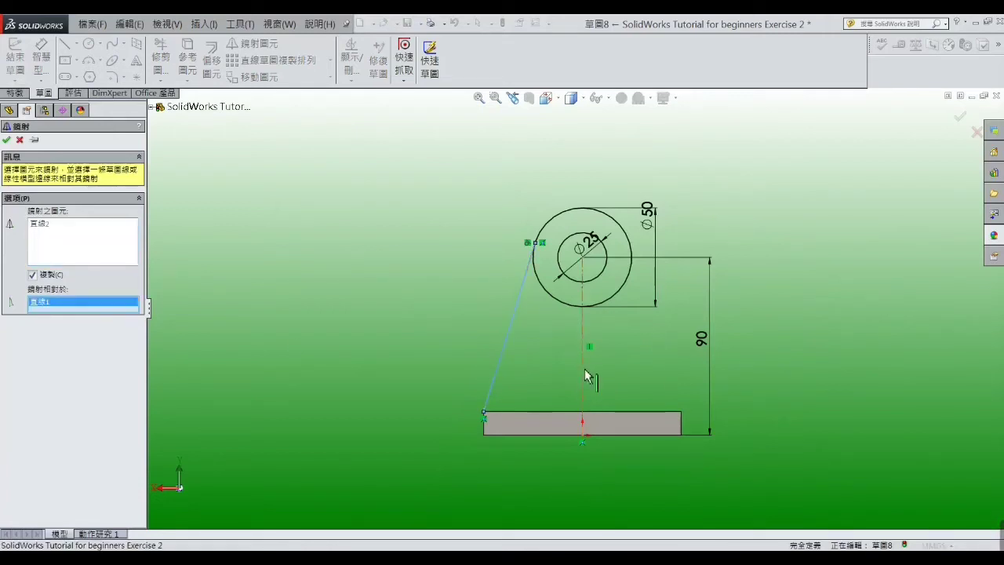
pyautogui.click(6, 139)
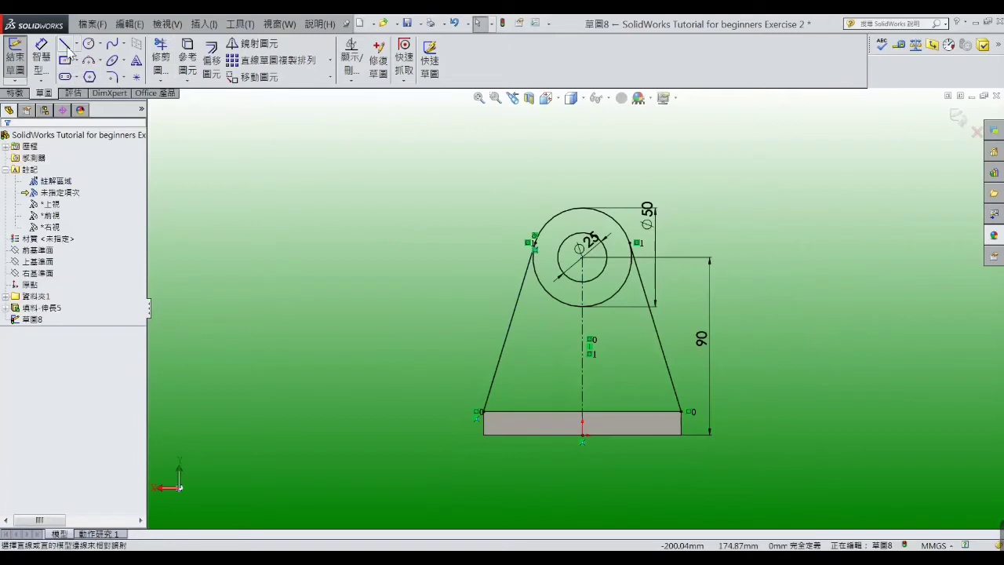
pyautogui.click(562, 411)
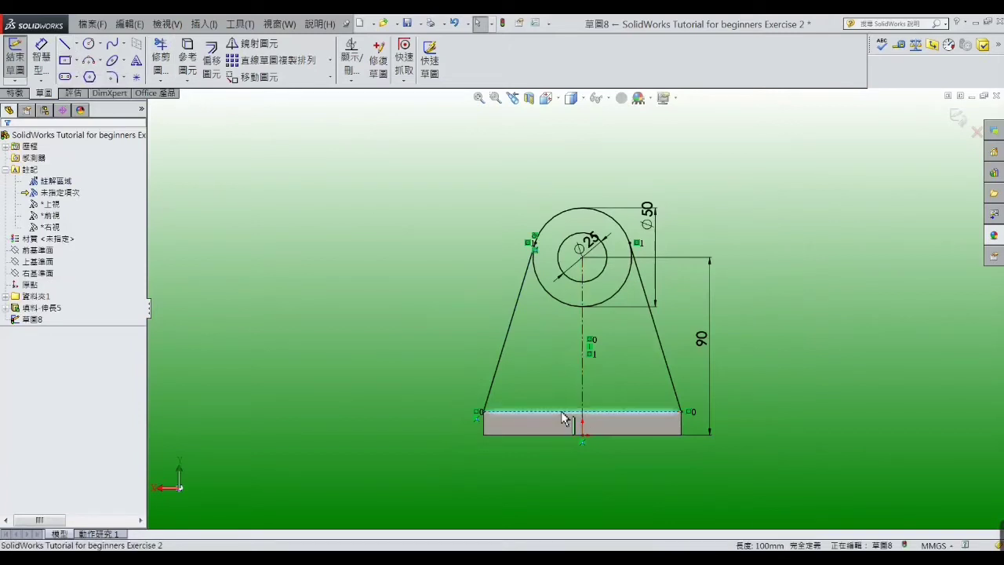
pyautogui.click(187, 55)
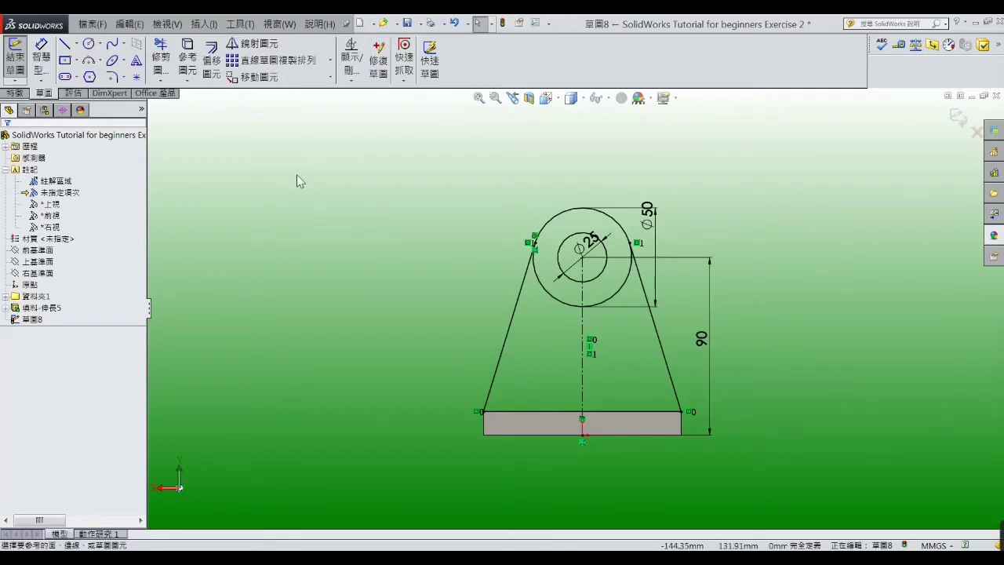
# Step: Extrude both upright profile regions 10 mm with the direction reversed into a solid boss
pyautogui.click(14, 93)
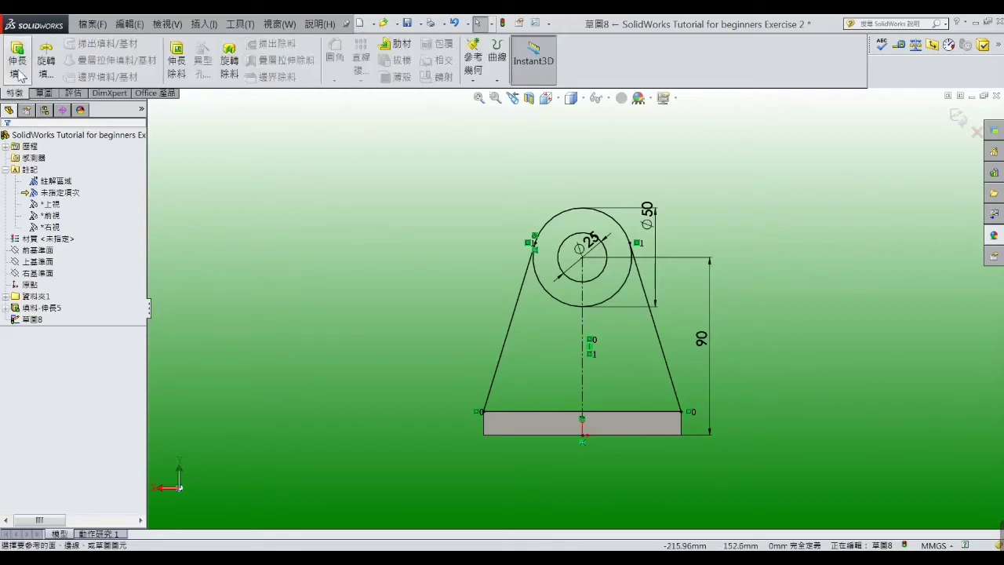
pyautogui.click(16, 56)
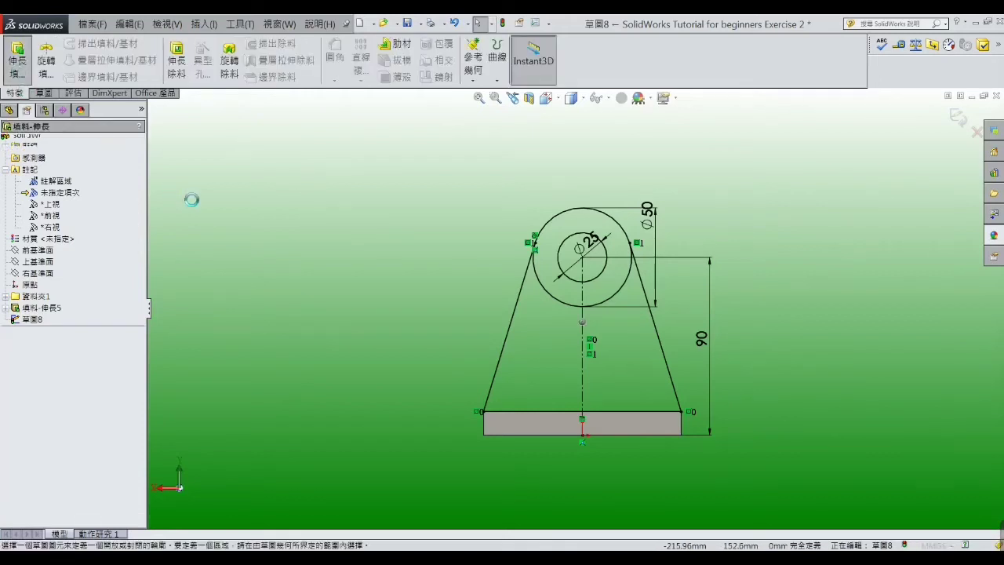
pyautogui.click(533, 354)
pyautogui.click(602, 357)
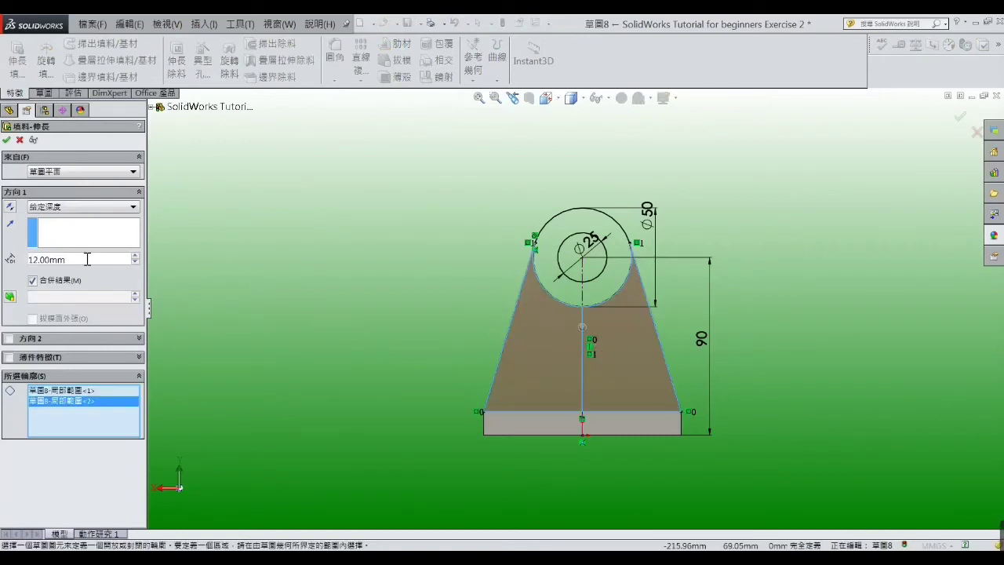
pyautogui.moveTo(86, 259); pyautogui.dragTo(4, 258)
pyautogui.write('1')
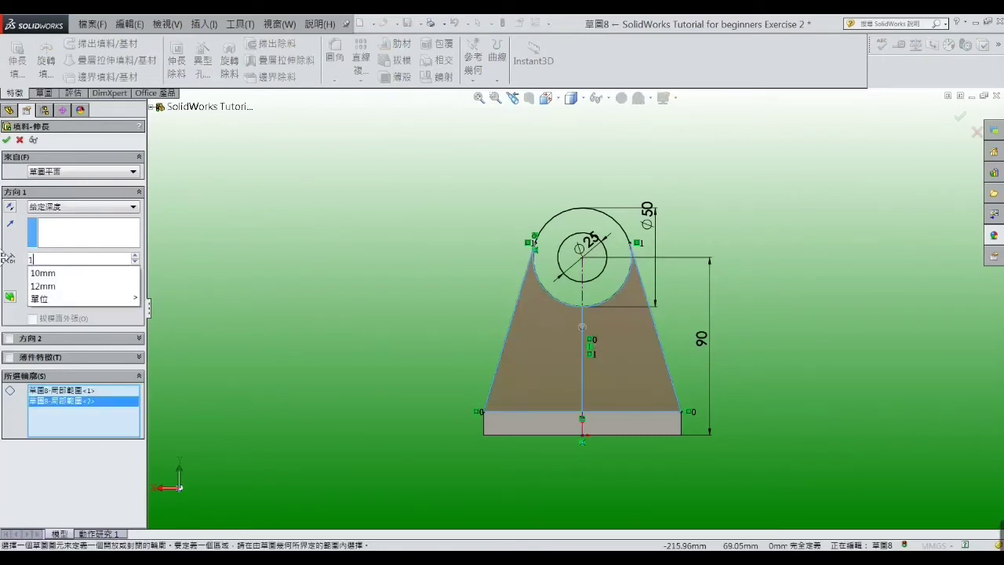
pyautogui.write('0')
pyautogui.press('Return')
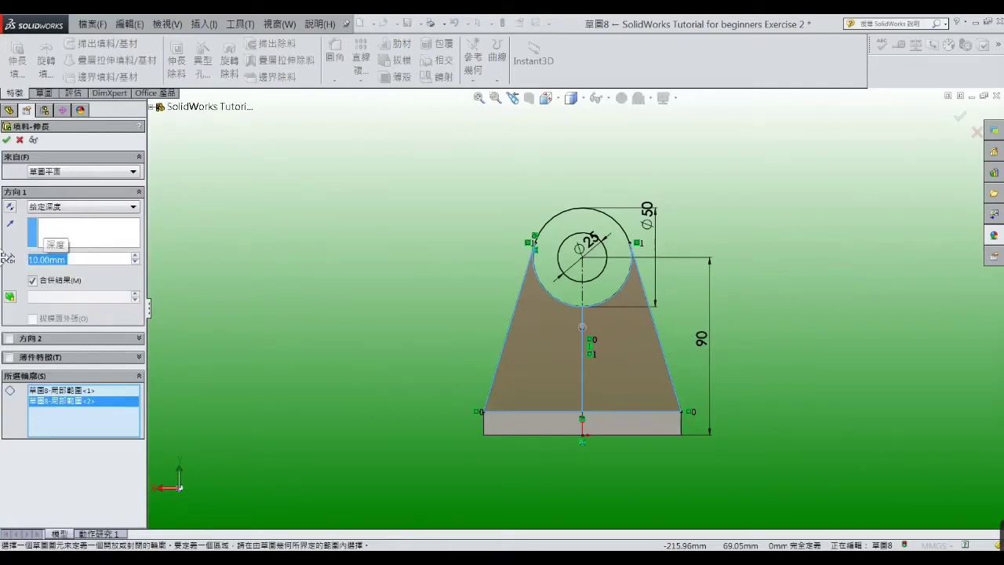
pyautogui.moveTo(531, 381); pyautogui.dragTo(404, 352, button='middle')
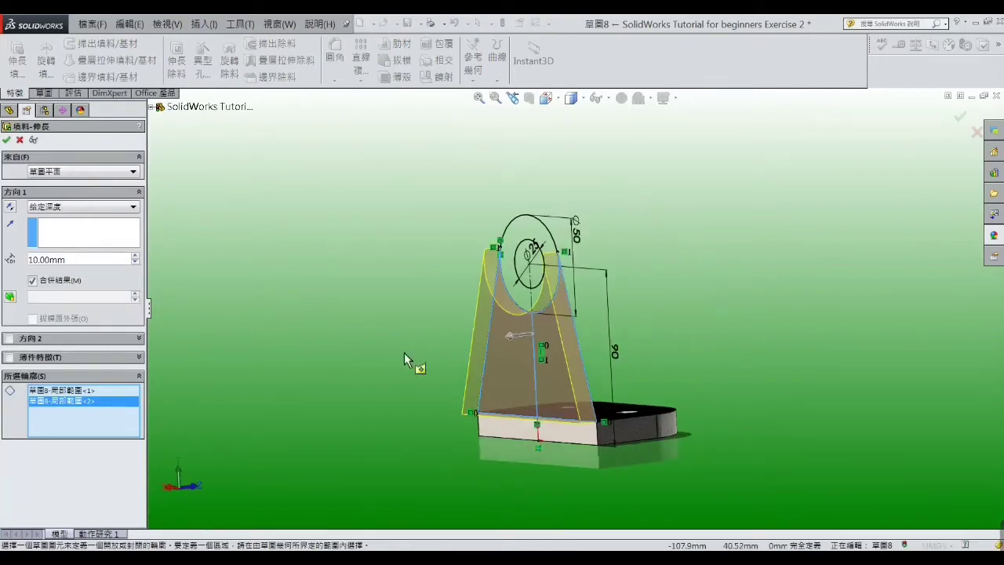
pyautogui.click(10, 207)
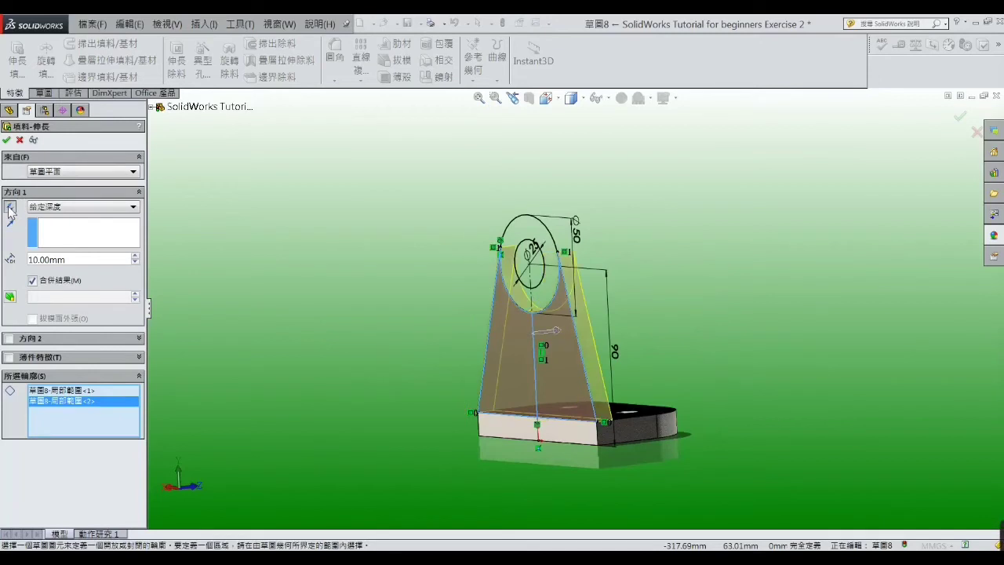
pyautogui.click(6, 140)
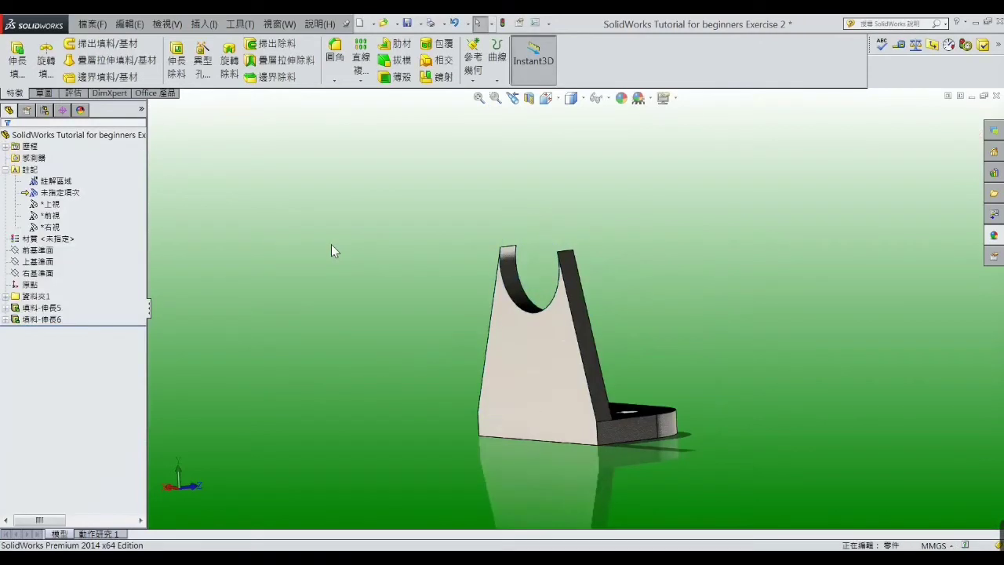
# Step: Sketch on the upright's front face and convert Sketch8's two circles into it
pyautogui.click(533, 342)
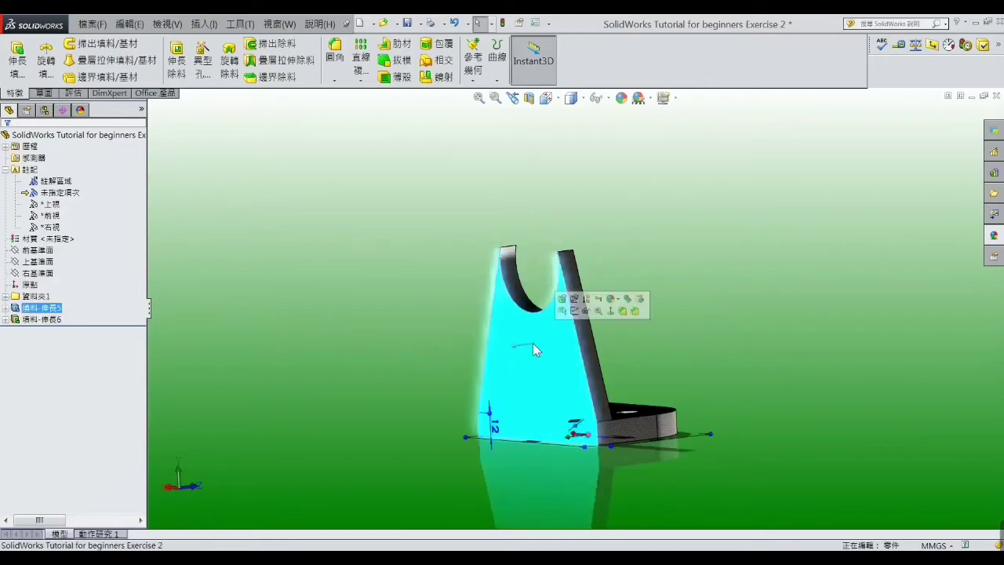
pyautogui.click(574, 311)
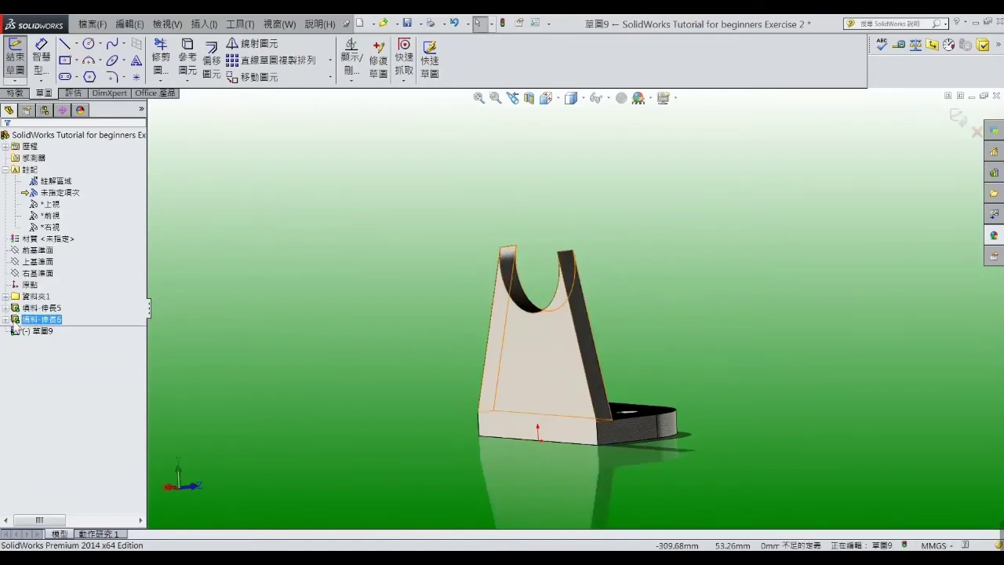
pyautogui.click(6, 320)
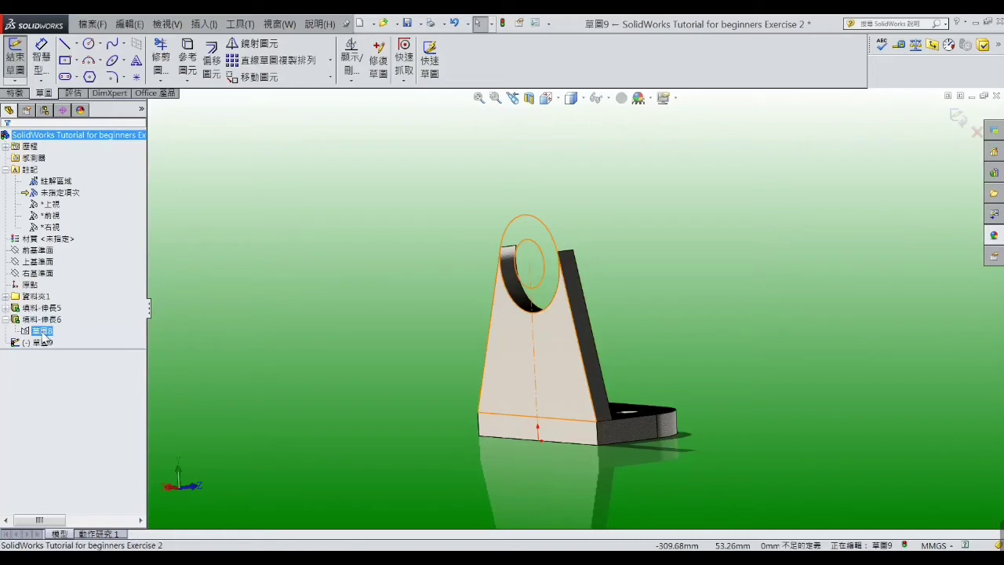
pyautogui.click(43, 331)
pyautogui.click(189, 72)
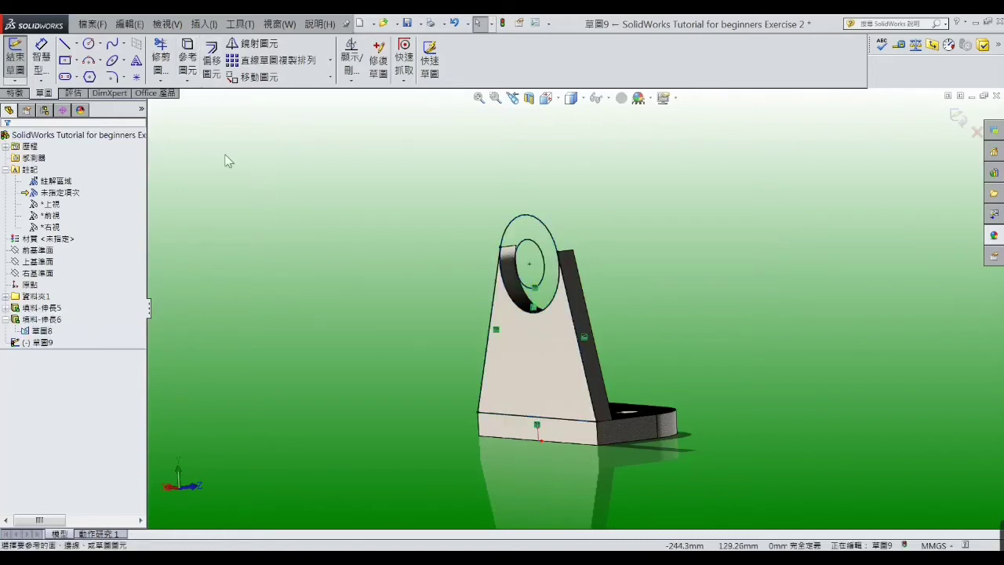
pyautogui.click(15, 94)
# Step: Extrude the ring between the circles 44 mm reversed behind the upright, then view the reference drawing
pyautogui.click(16, 63)
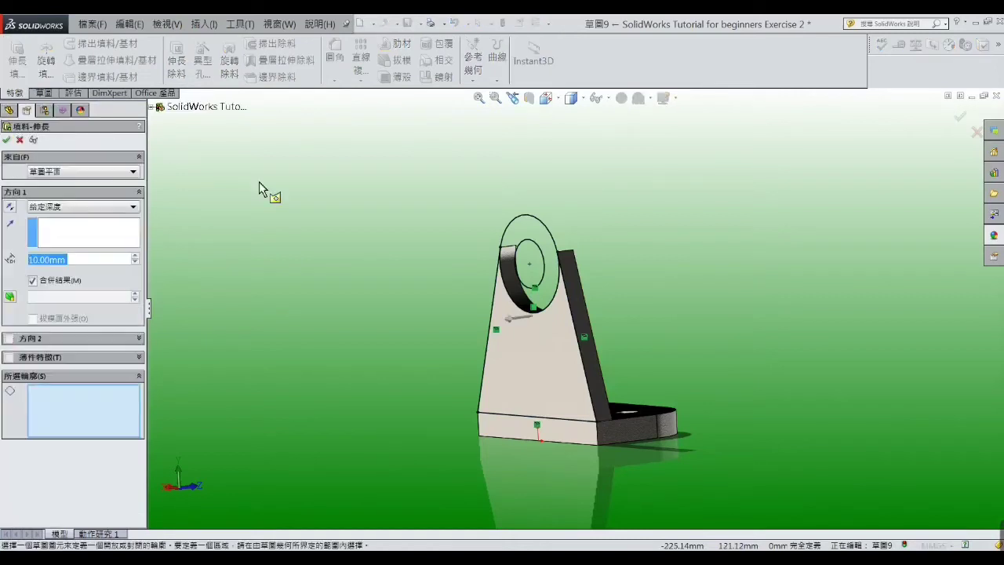
pyautogui.click(98, 413)
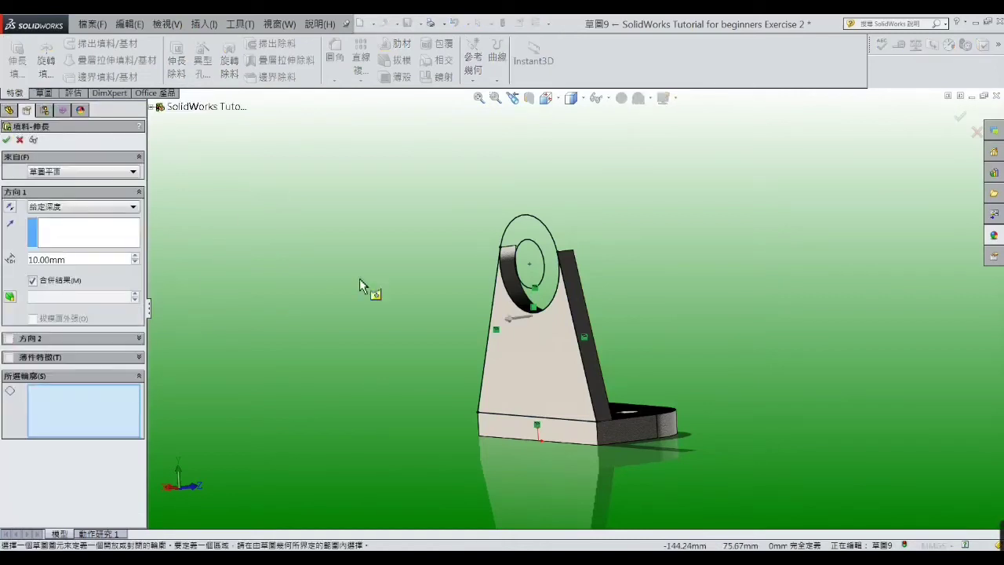
pyautogui.click(523, 229)
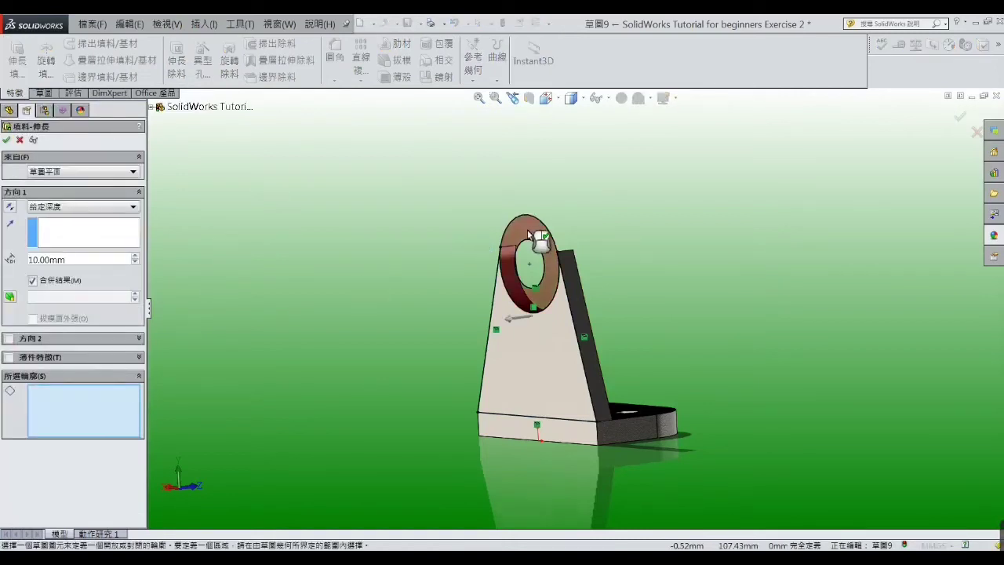
pyautogui.click(9, 208)
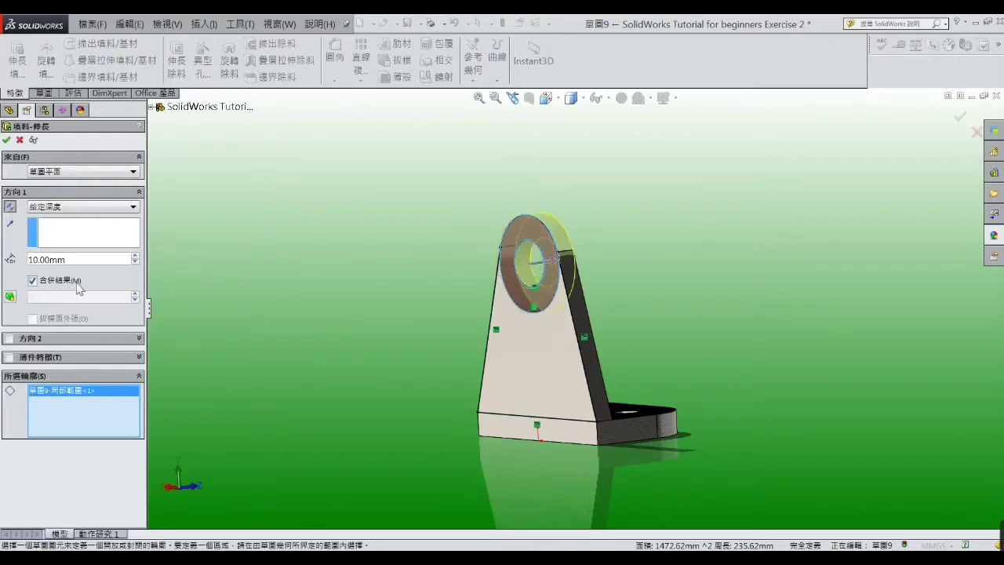
pyautogui.moveTo(83, 259); pyautogui.dragTo(14, 259)
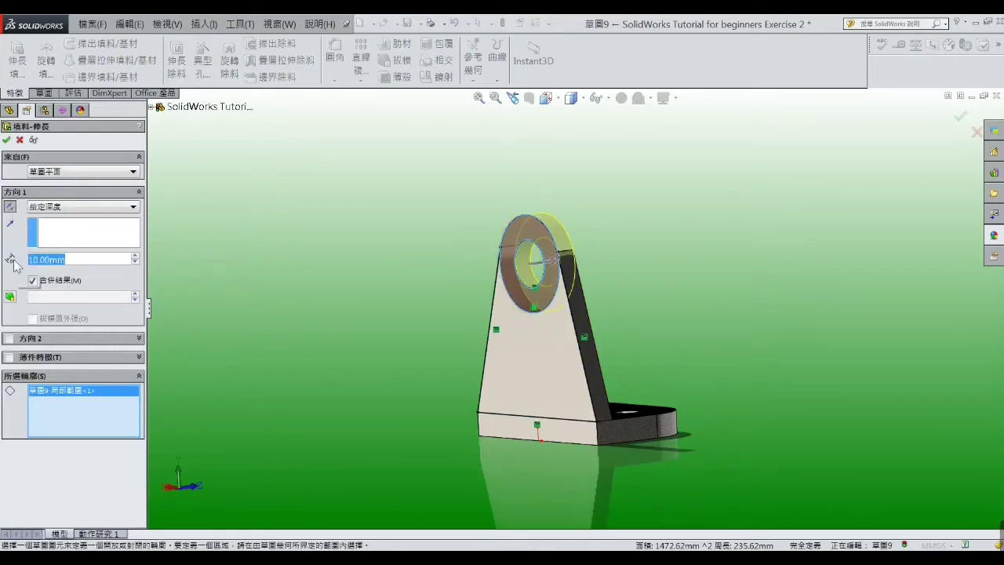
pyautogui.write('44')
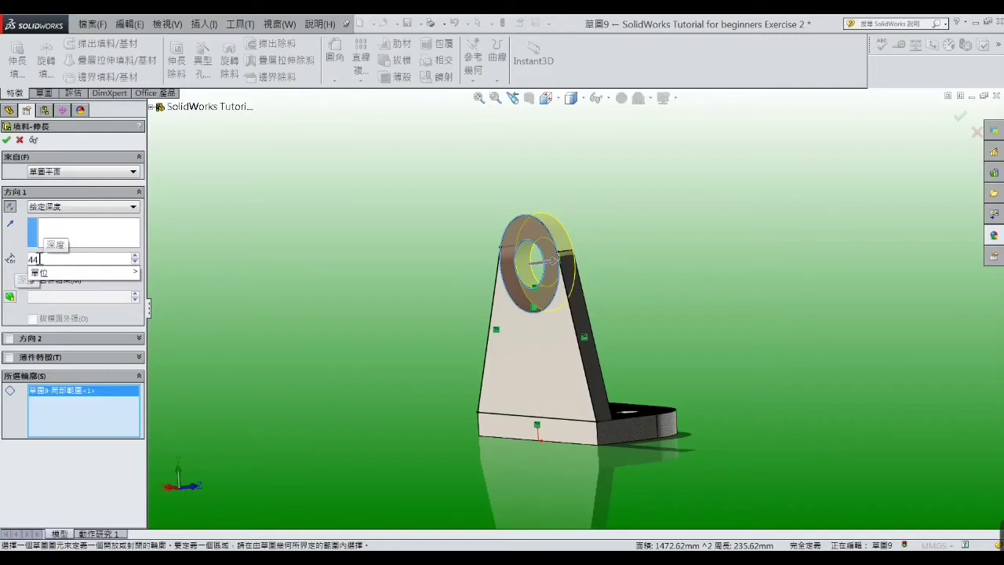
pyautogui.press('Return')
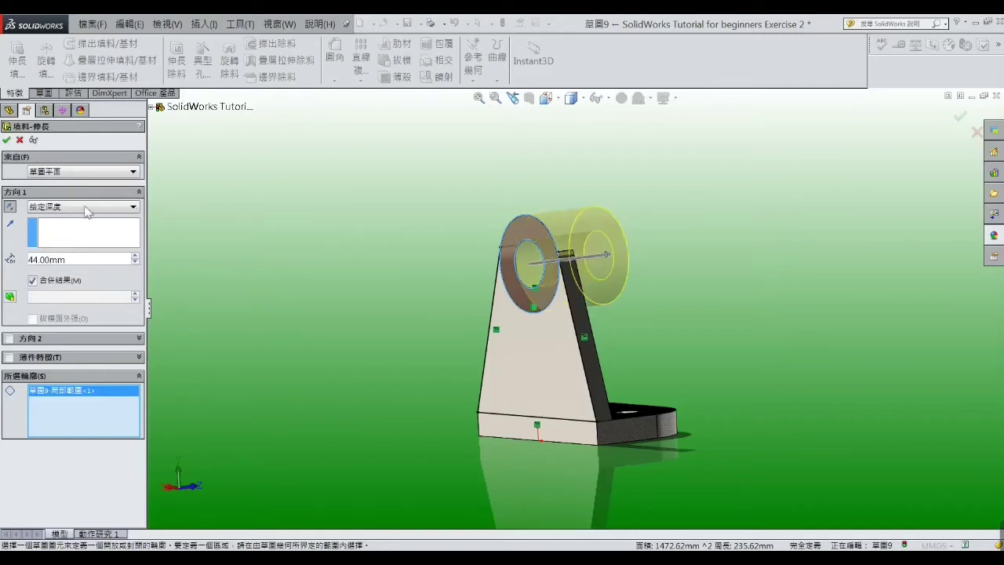
pyautogui.press('Return')
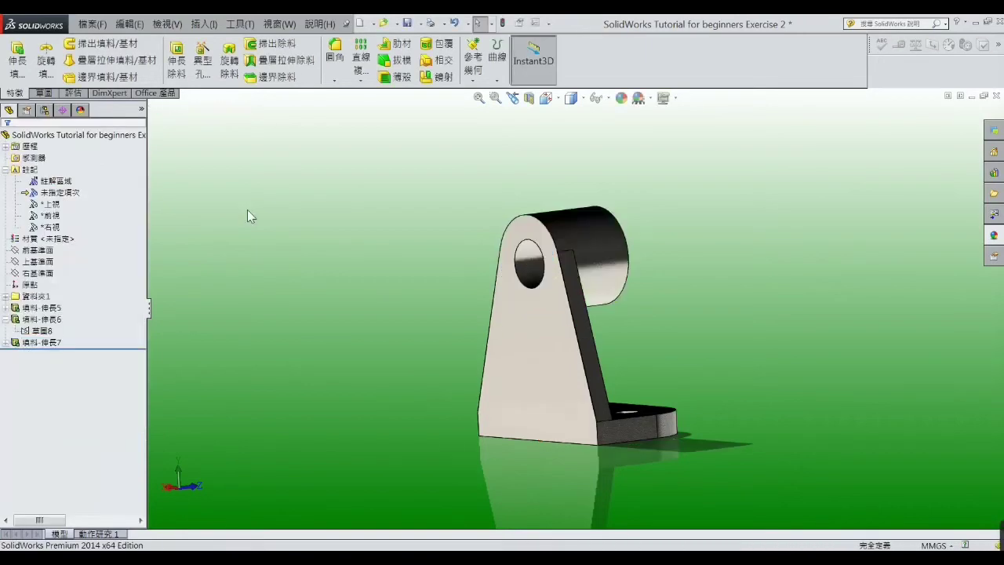
pyautogui.hotkey('alt', 'Tab')
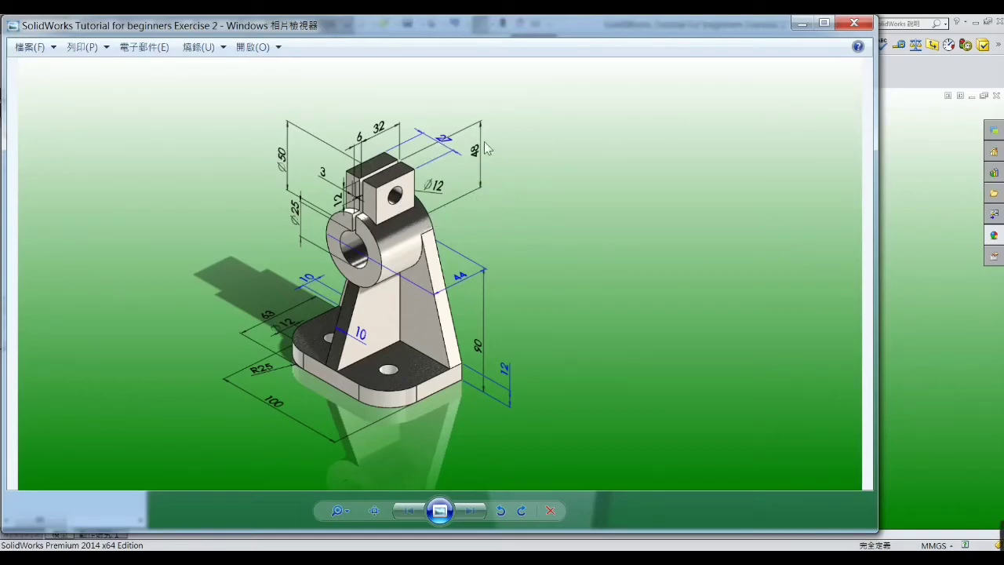
# Step: Minimize the Photo Viewer reference drawing to return to the bracket model
pyautogui.click(802, 25)
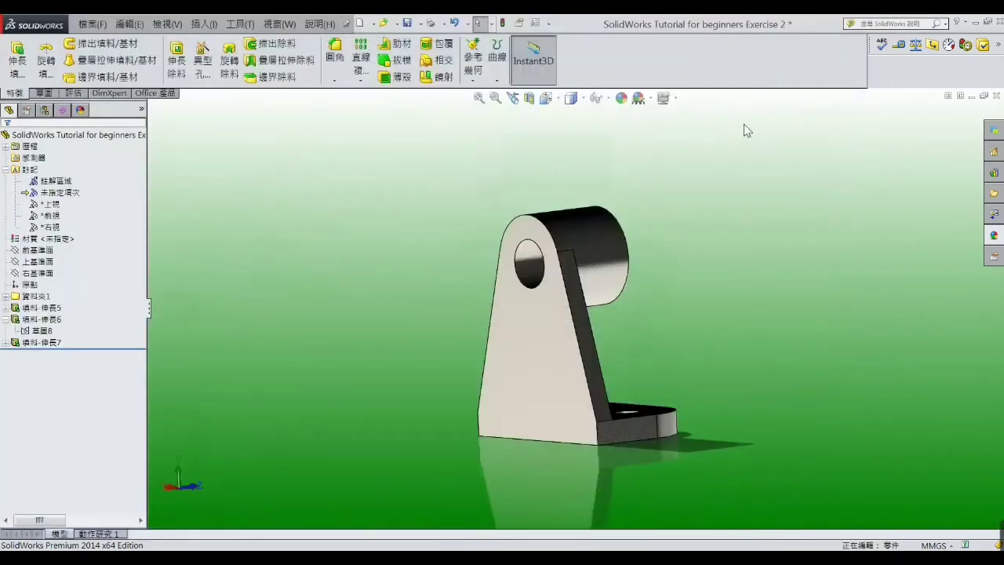
# Step: Open a new Sketch10 on the Right Plane and fit the bracket in view
pyautogui.click(46, 251)
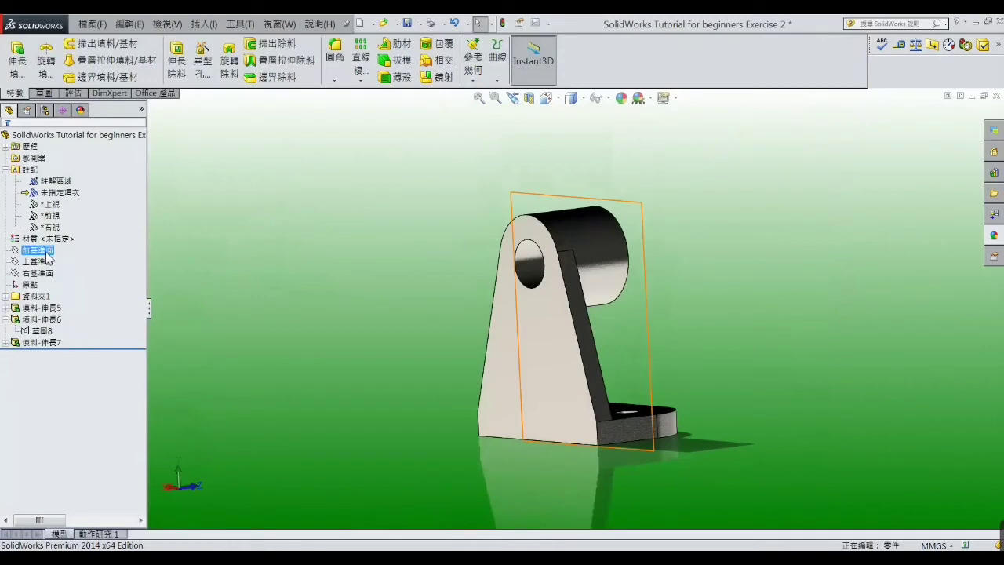
pyautogui.click(302, 326)
pyautogui.moveTo(301, 326)
pyautogui.mouseDown(button='middle')
pyautogui.moveTo(137, 370)
pyautogui.moveTo(448, 388)
pyautogui.moveTo(363, 392)
pyautogui.moveTo(411, 401)
pyautogui.mouseUp(button='middle')
pyautogui.press('Escape')
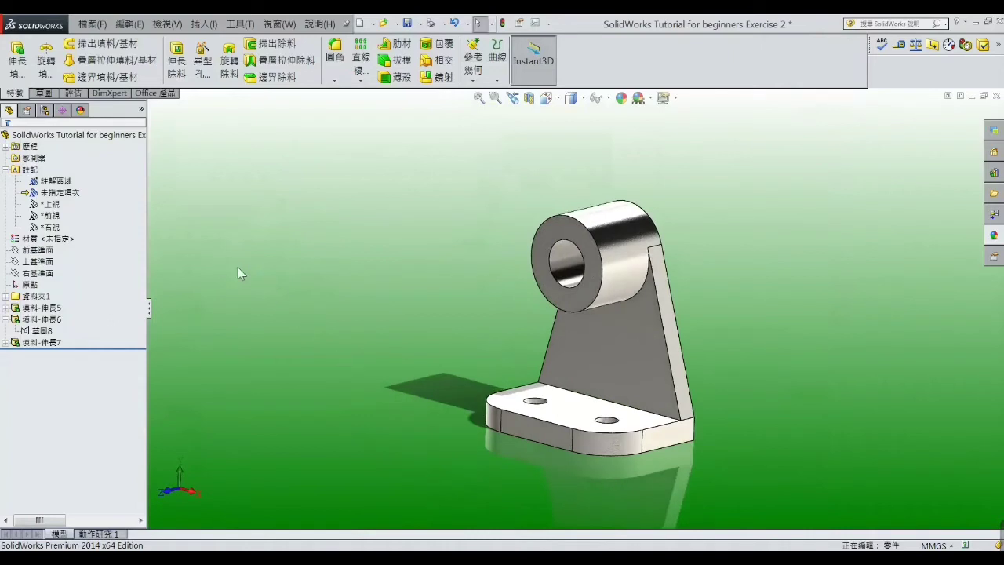
pyautogui.click(52, 254)
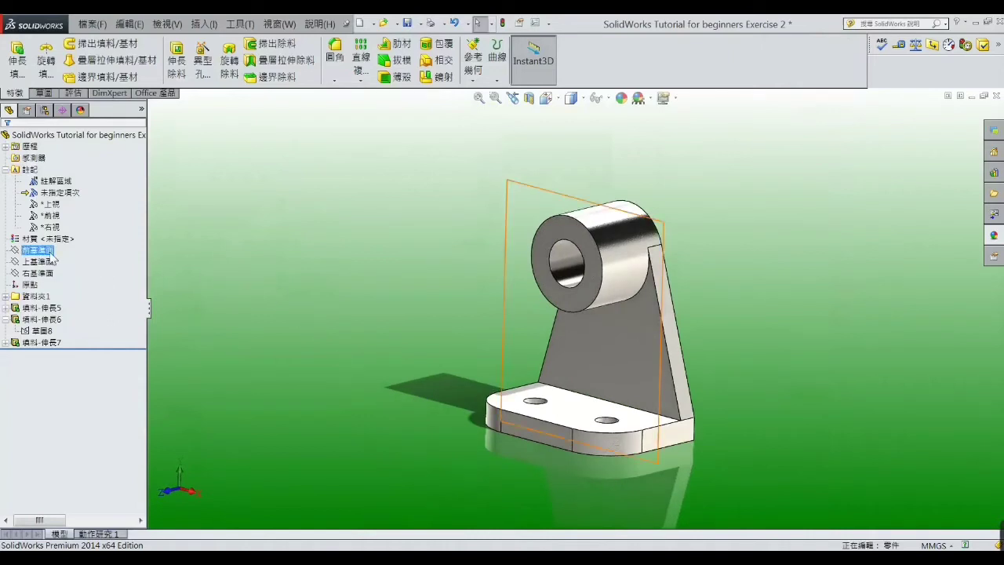
pyautogui.click(47, 274)
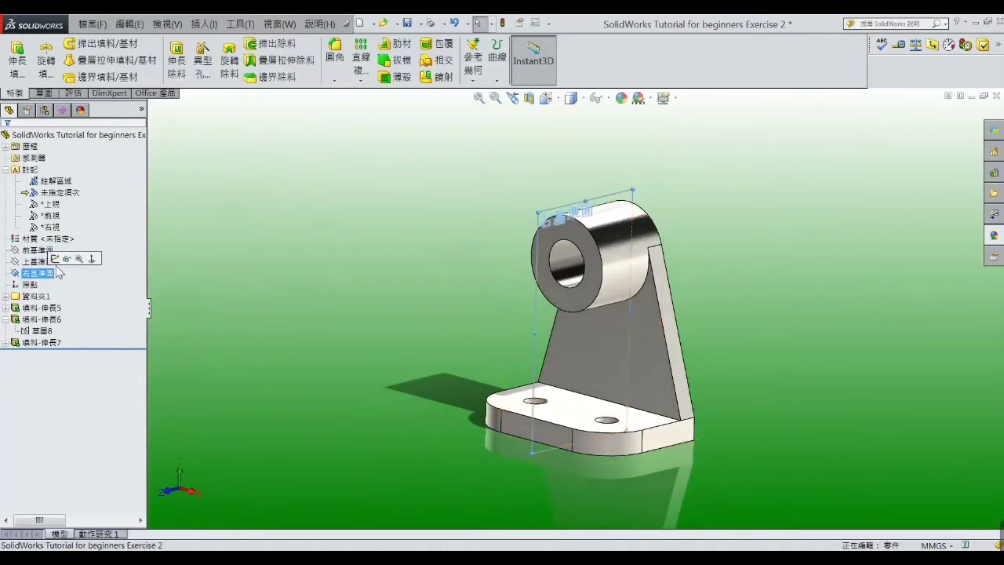
pyautogui.click(60, 261)
pyautogui.press('f')
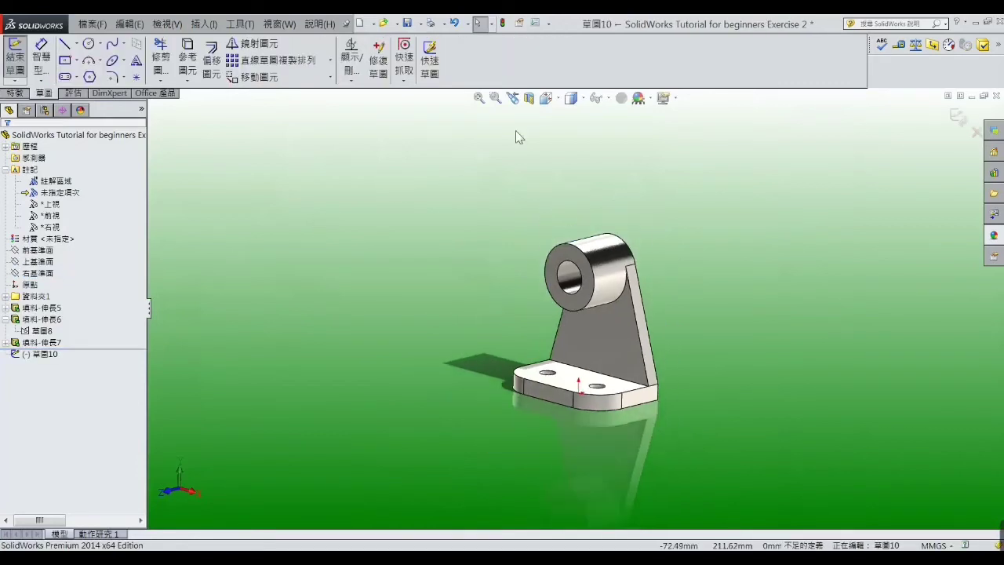
pyautogui.click(547, 98)
# Step: In Normal To view, draw a centre rectangle above the clamp ring
pyautogui.click(613, 169)
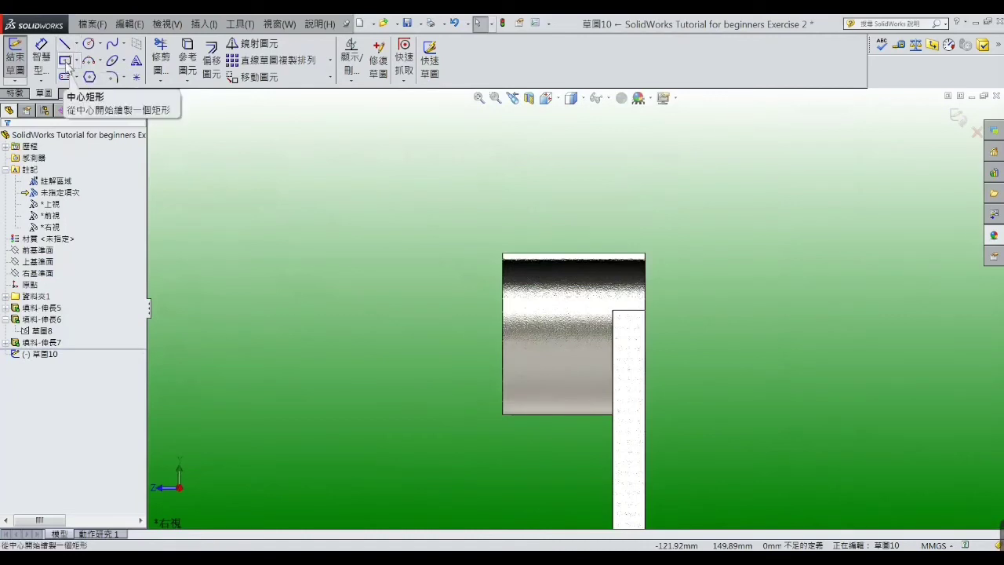
pyautogui.click(66, 63)
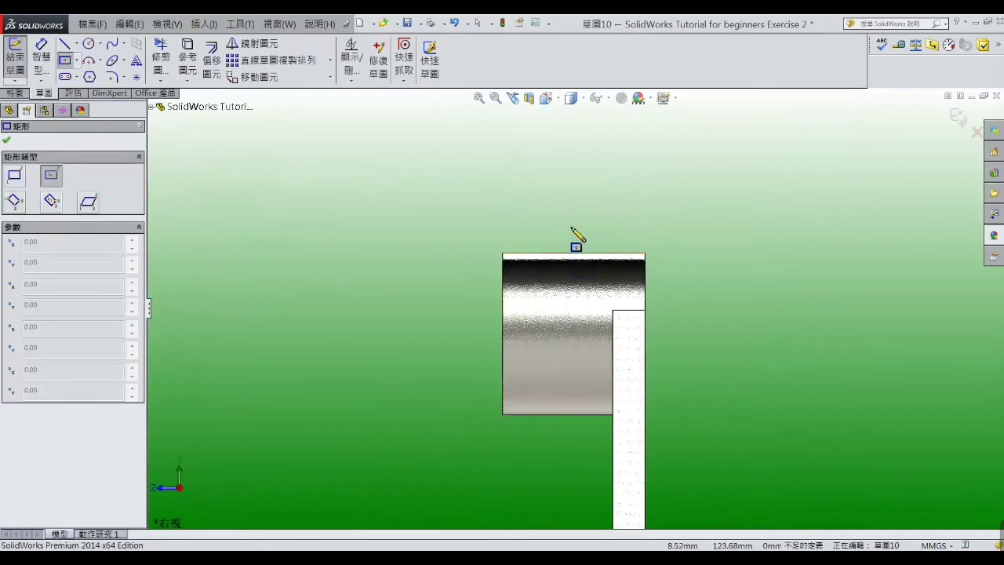
pyautogui.click(577, 206)
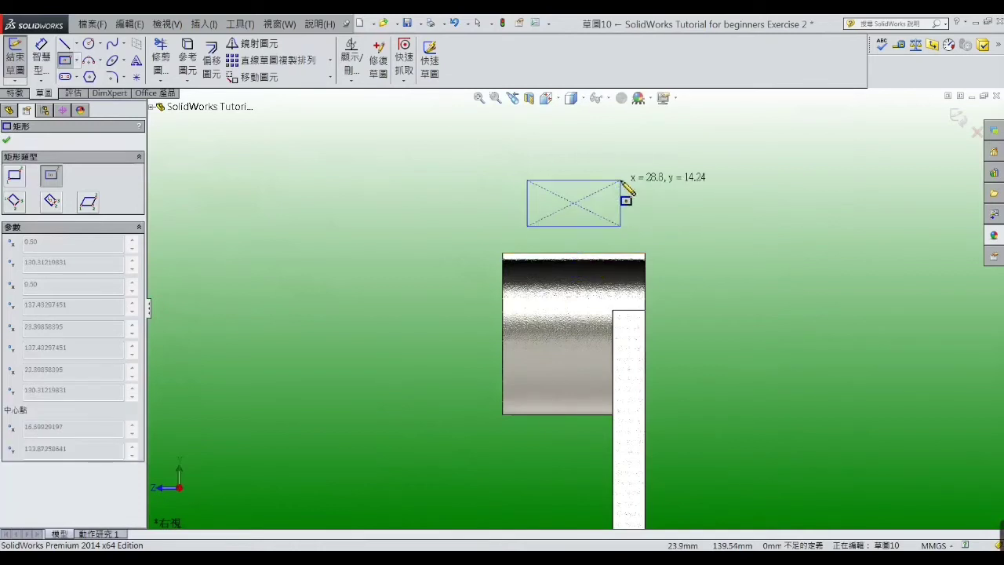
pyautogui.click(622, 273)
pyautogui.rightClick(624, 276)
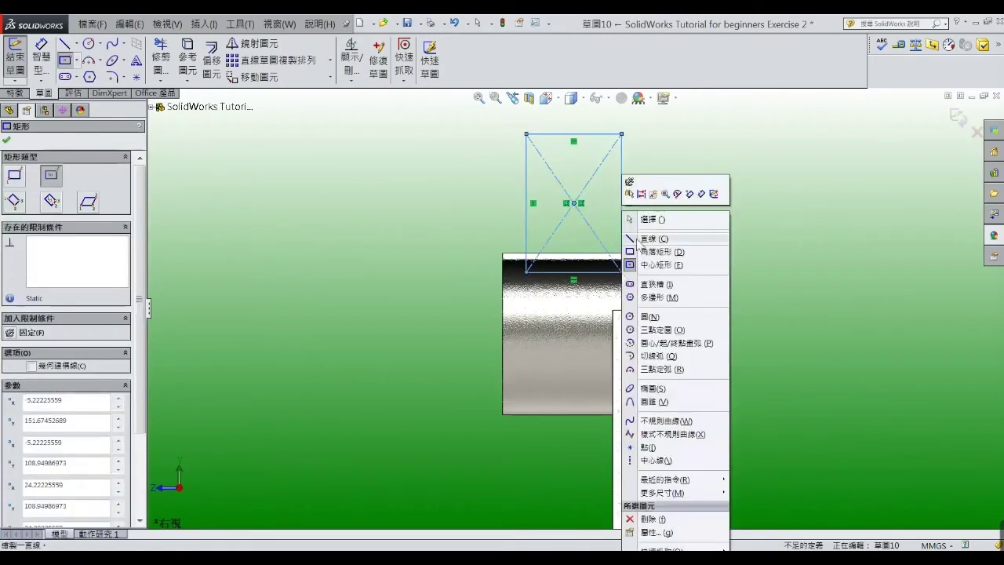
pyautogui.click(635, 221)
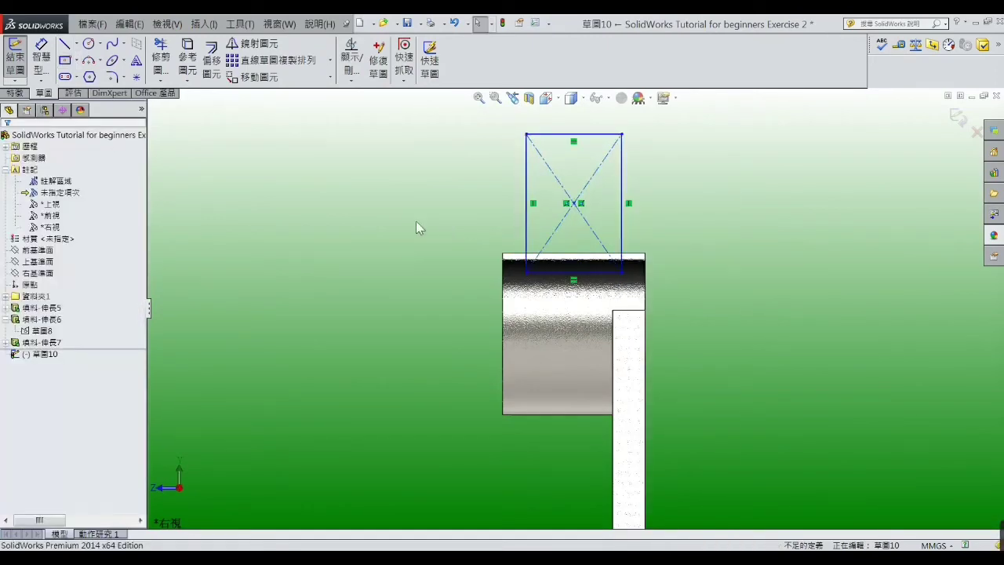
# Step: Dimension the rectangle's top edge to 32 mm wide
pyautogui.click(41, 57)
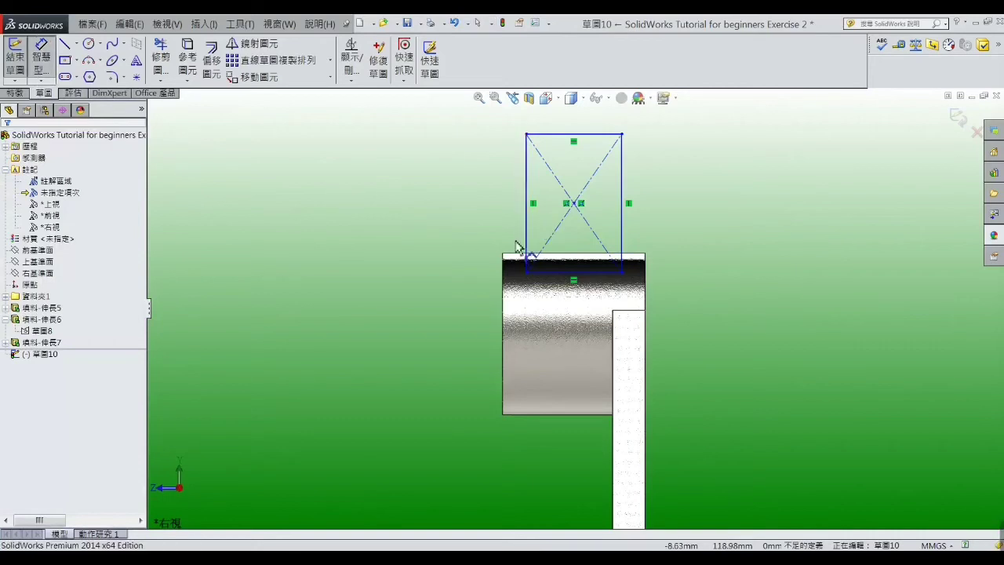
pyautogui.click(575, 137)
pyautogui.click(576, 118)
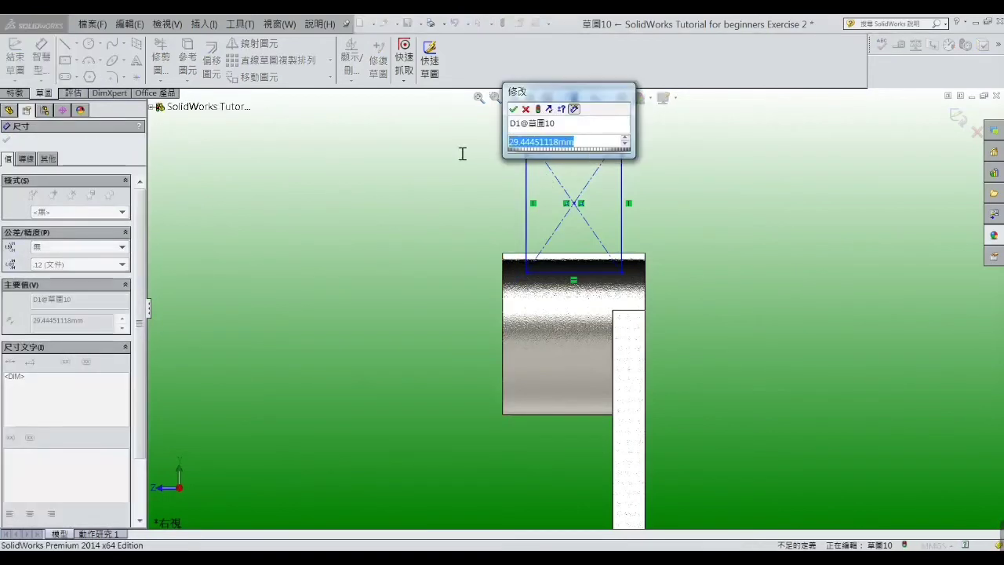
pyautogui.write('32')
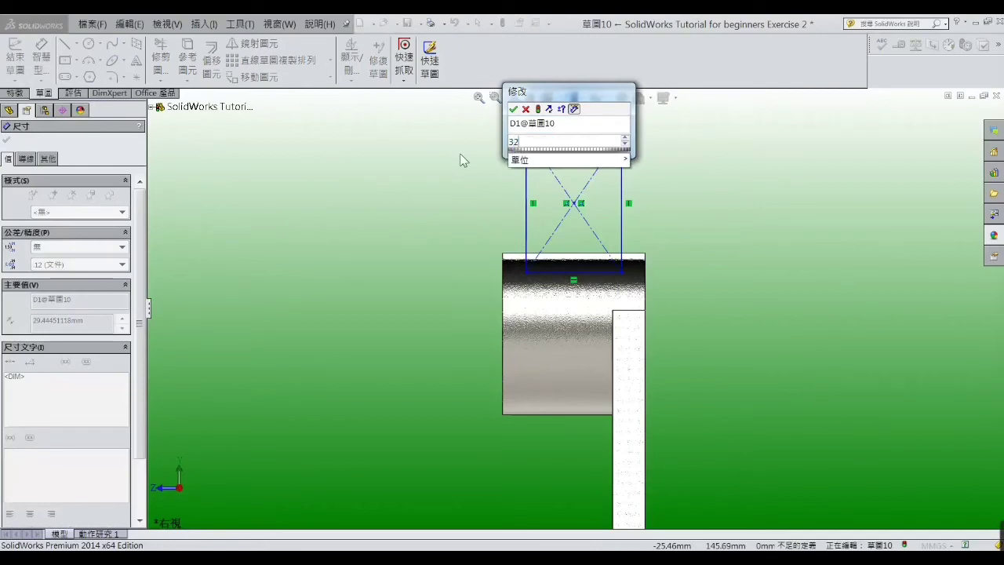
pyautogui.press('Return')
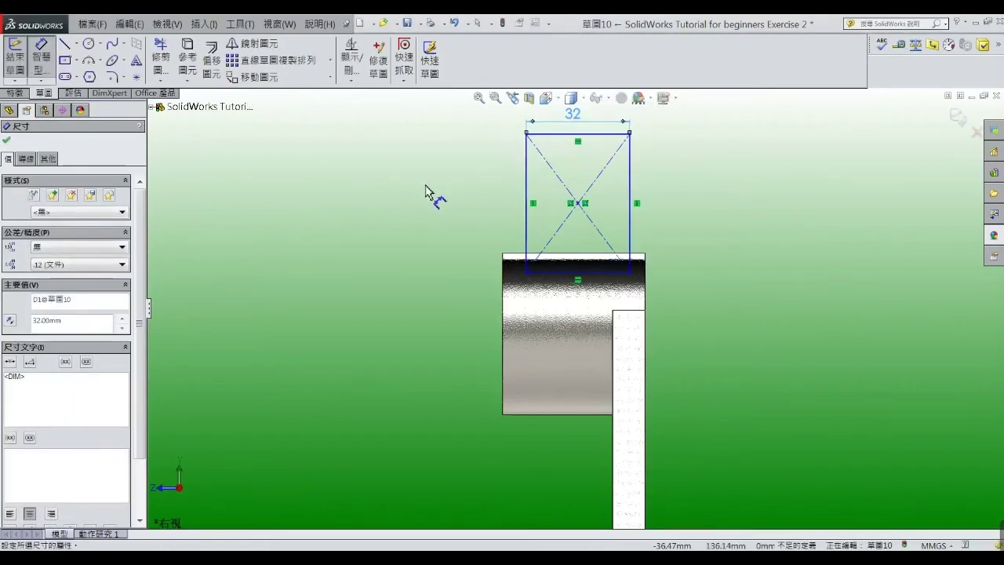
pyautogui.click(420, 192)
pyautogui.rightClick(420, 192)
pyautogui.click(431, 199)
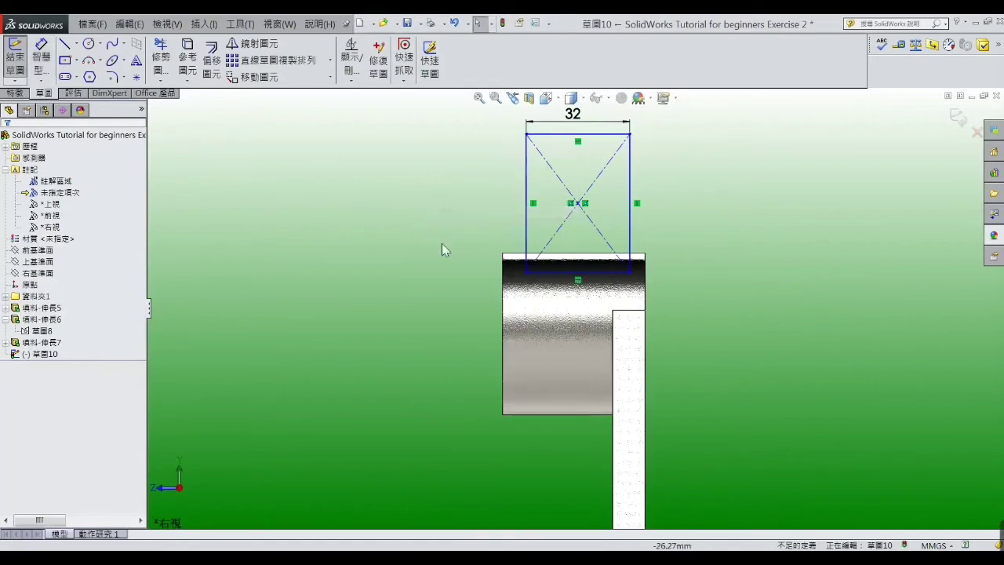
# Step: Set the rectangle's left edge 6 mm in from the part's left edge
pyautogui.click(40, 53)
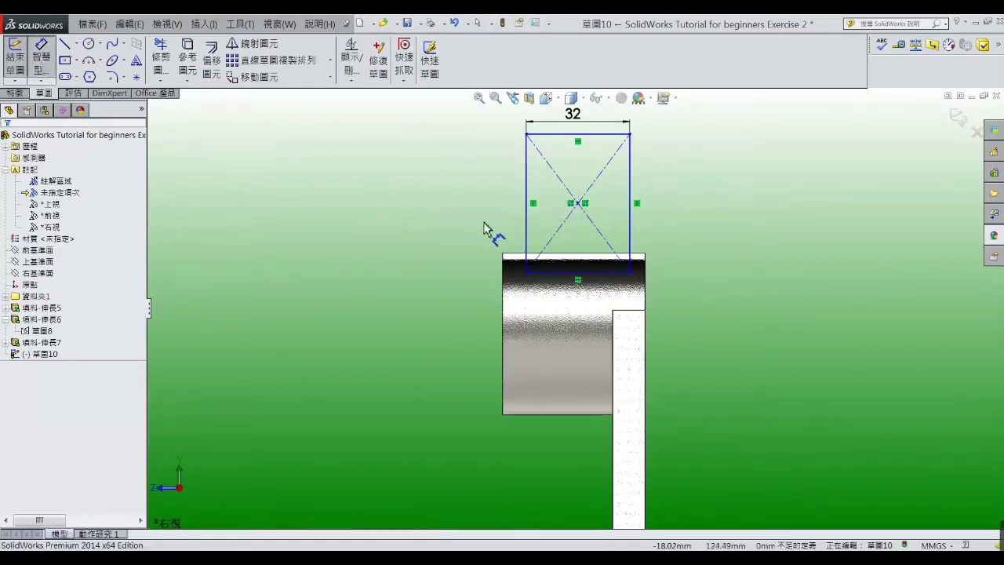
pyautogui.click(528, 240)
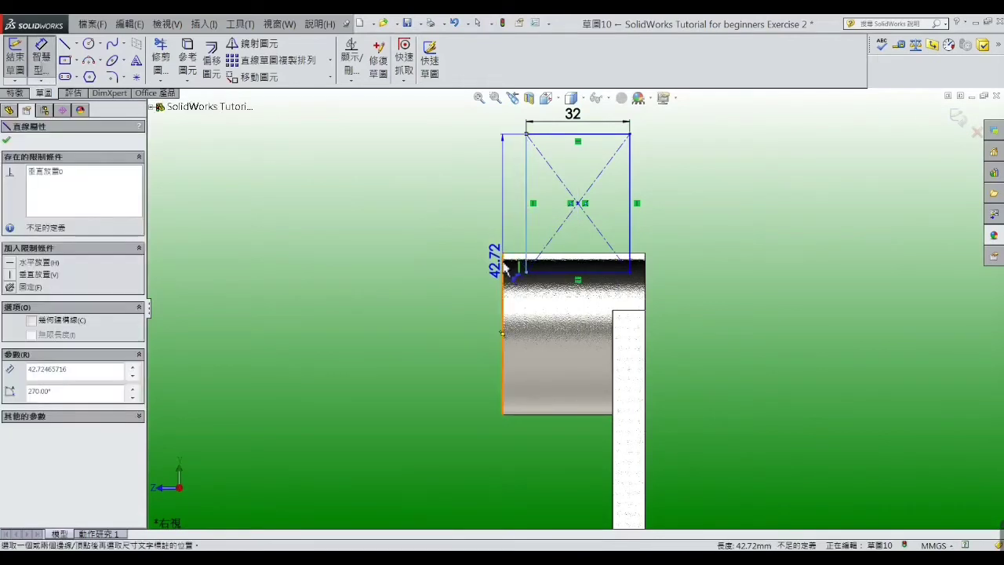
pyautogui.click(504, 262)
pyautogui.click(510, 232)
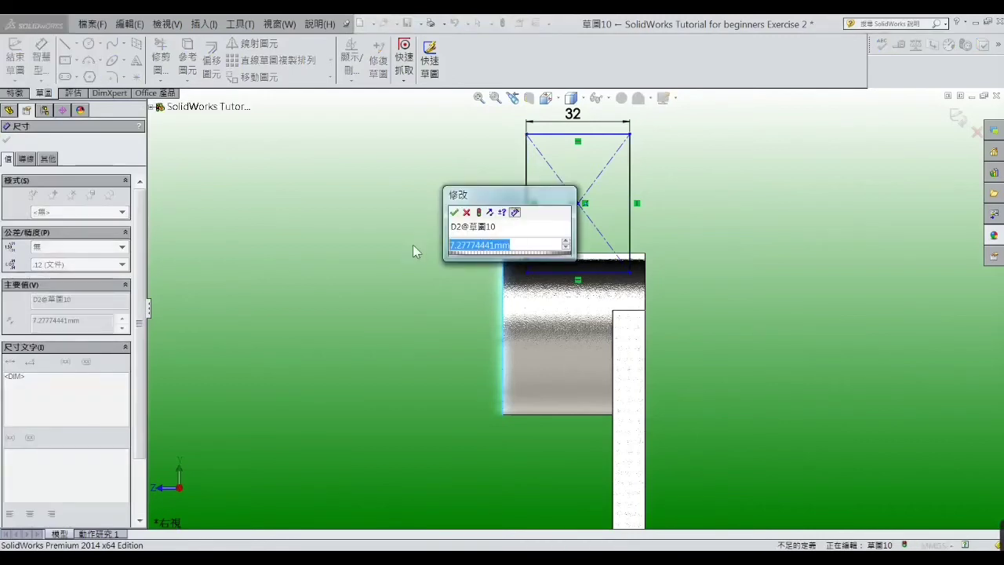
pyautogui.write('6')
pyautogui.press('Return')
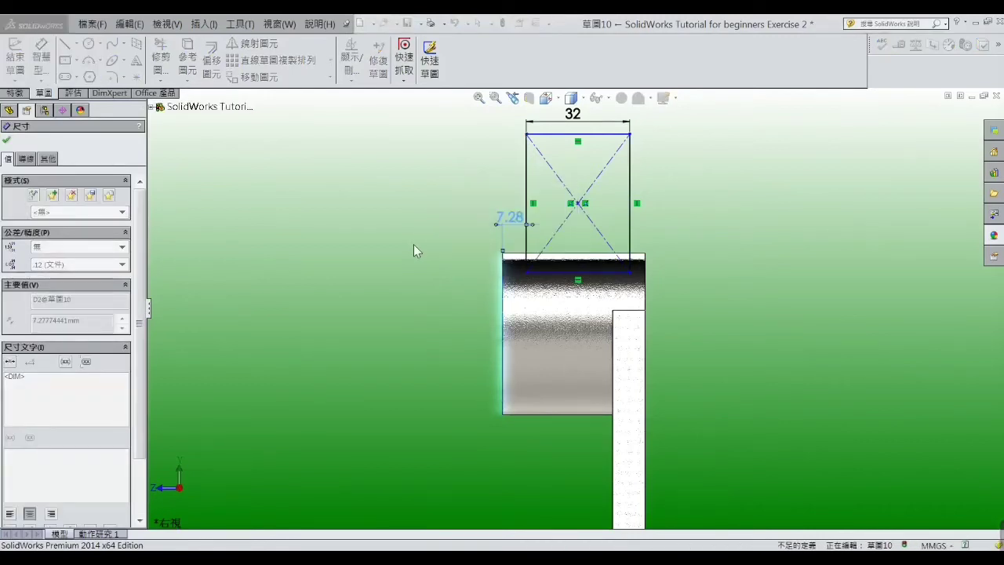
pyautogui.click(416, 235)
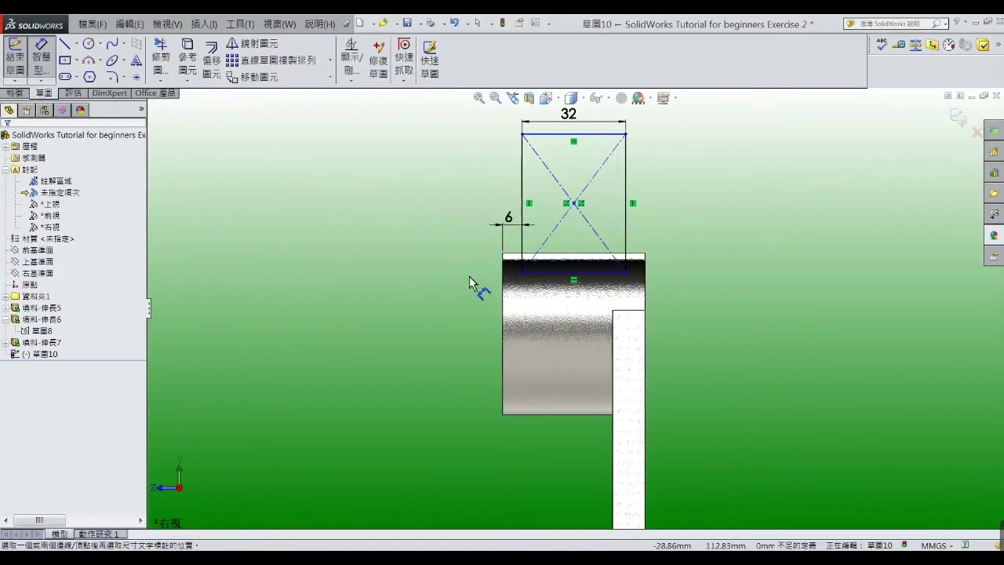
pyautogui.click(64, 44)
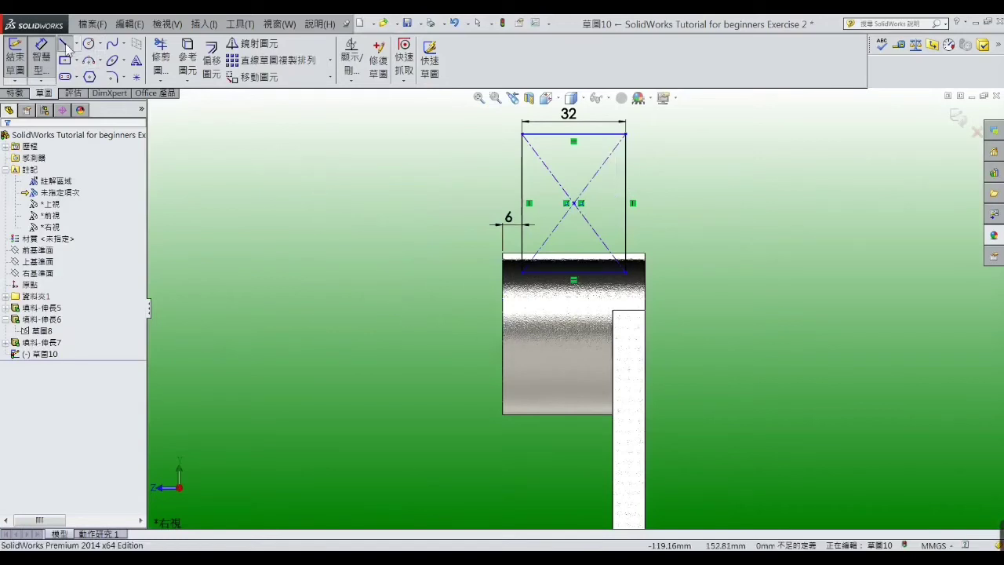
# Step: Draw horizontal and vertical construction lines meeting at the ring's centre
pyautogui.click(502, 334)
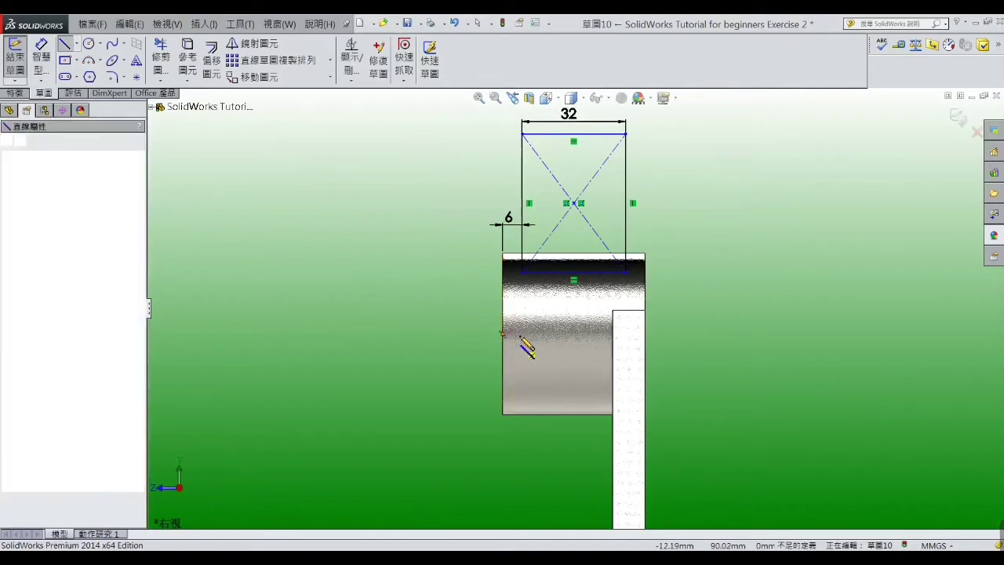
pyautogui.click(573, 333)
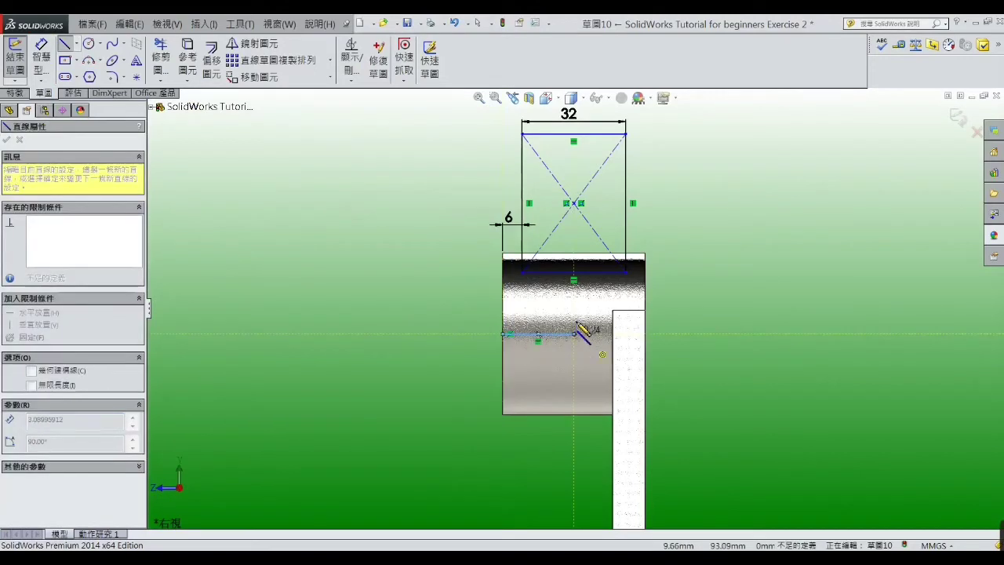
pyautogui.click(573, 135)
pyautogui.rightClick(573, 135)
pyautogui.click(608, 147)
pyautogui.click(575, 191)
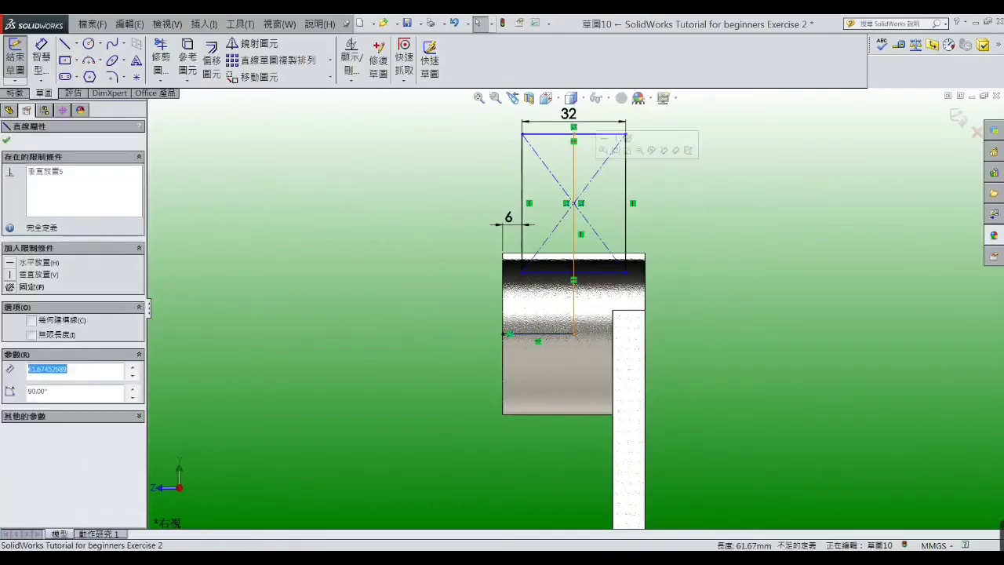
pyautogui.keyDown('ctrl'); pyautogui.click(543, 335); pyautogui.keyUp('ctrl')
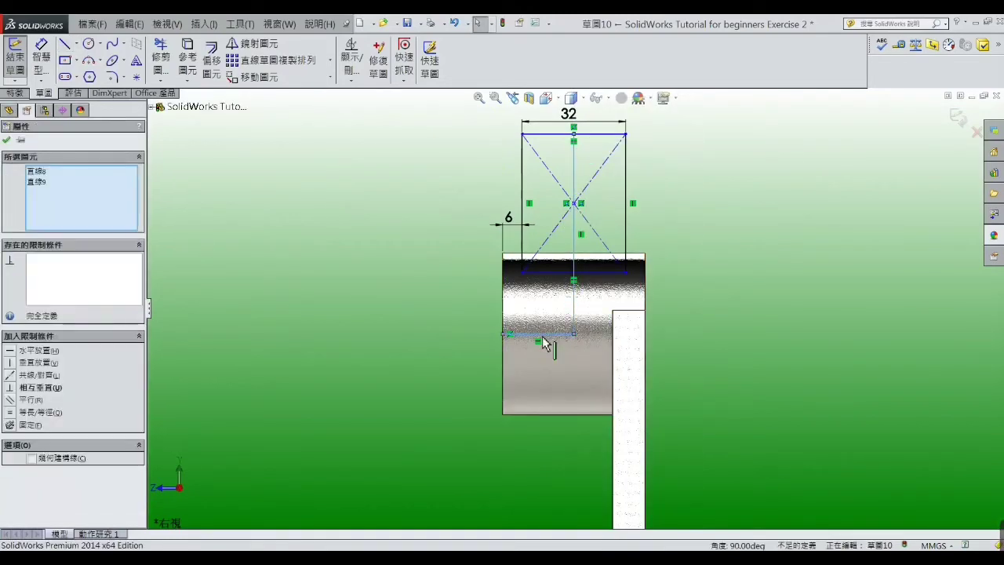
pyautogui.click(31, 458)
pyautogui.click(271, 338)
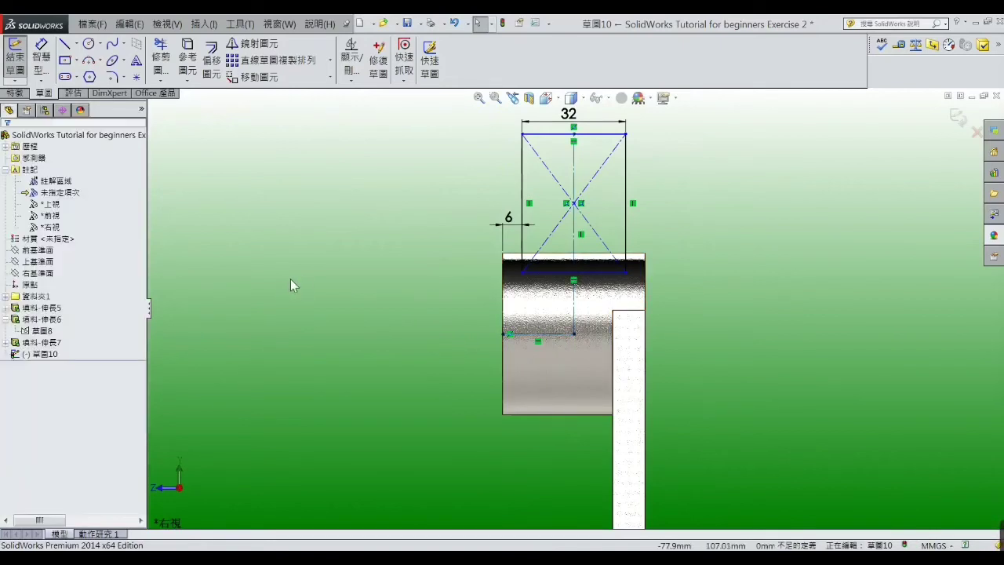
# Step: Dimension the rectangle's top 48 mm above the horizontal construction line
pyautogui.click(40, 54)
pyautogui.click(571, 136)
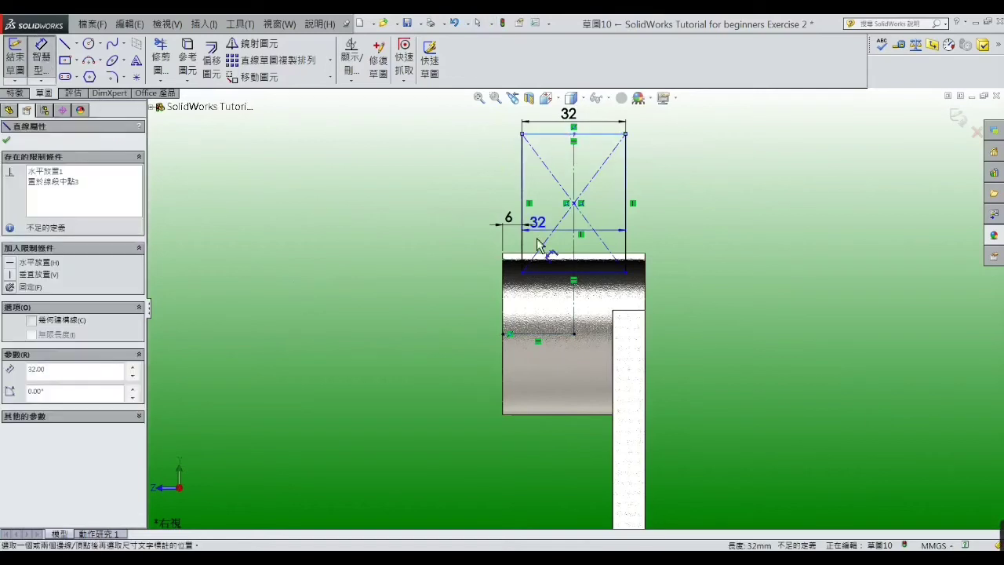
pyautogui.click(538, 335)
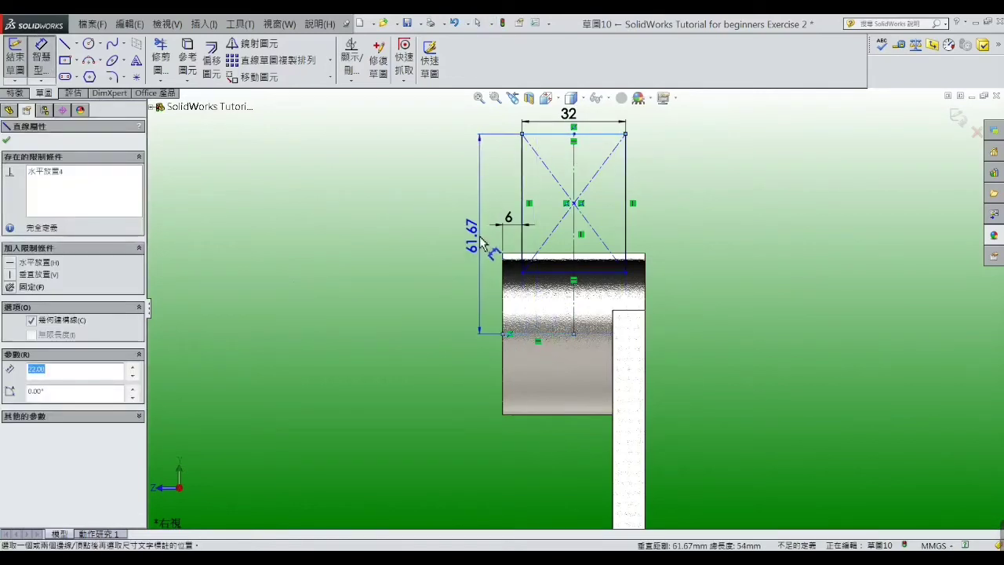
pyautogui.click(480, 235)
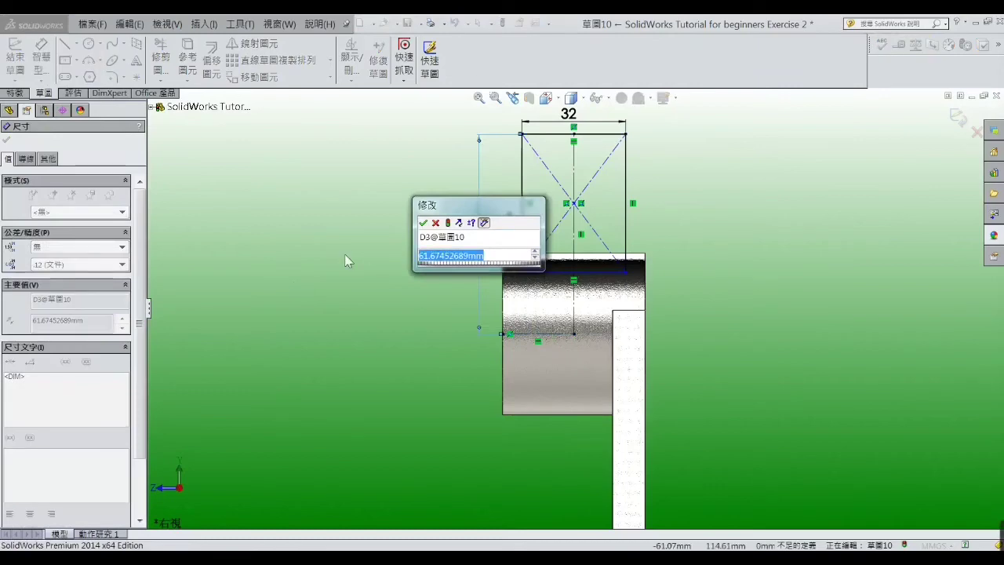
pyautogui.write('48')
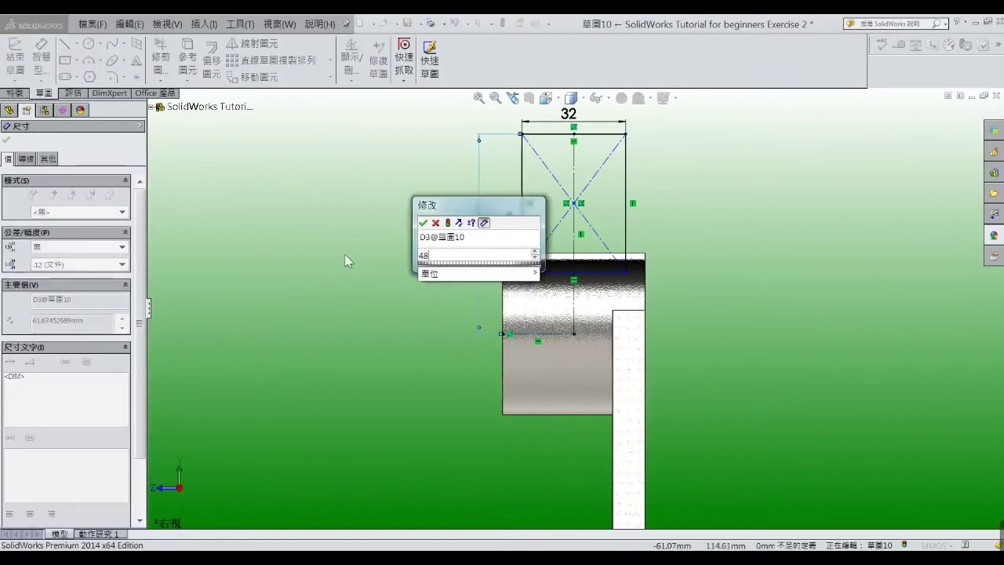
pyautogui.press('Return')
pyautogui.click(343, 309)
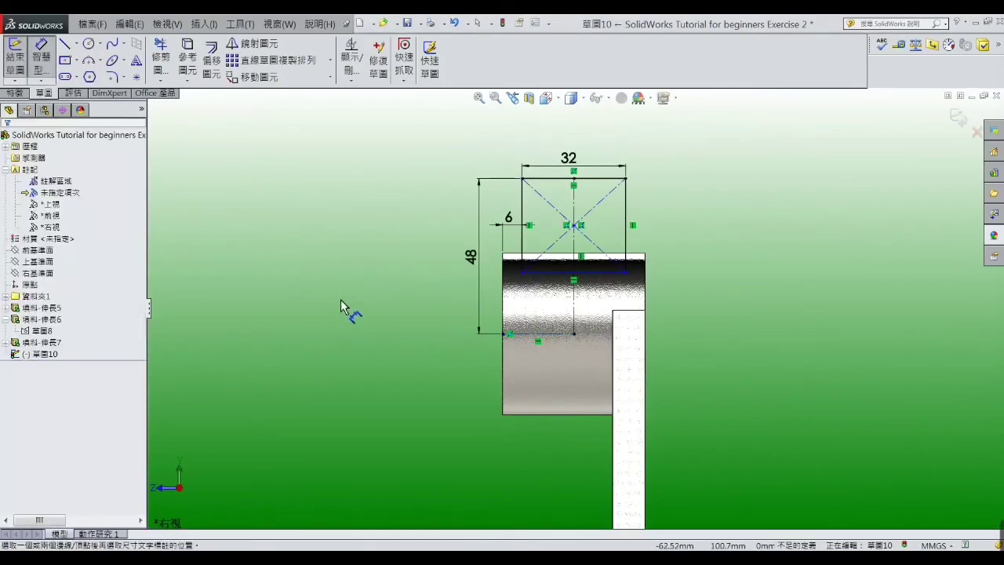
# Step: Check the reference drawing, then return to the sketch
pyautogui.click(421, 510)
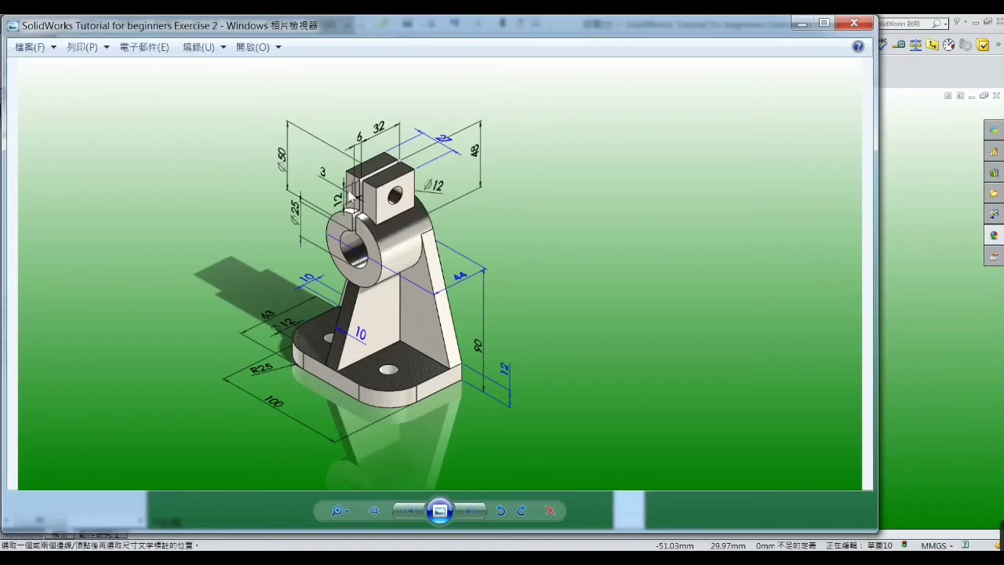
pyautogui.click(801, 23)
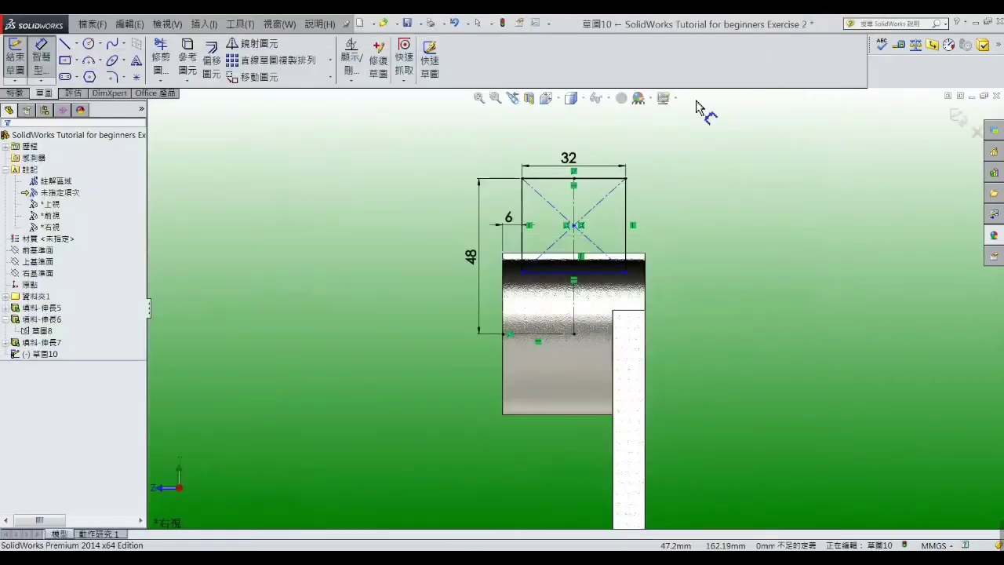
pyautogui.click(88, 45)
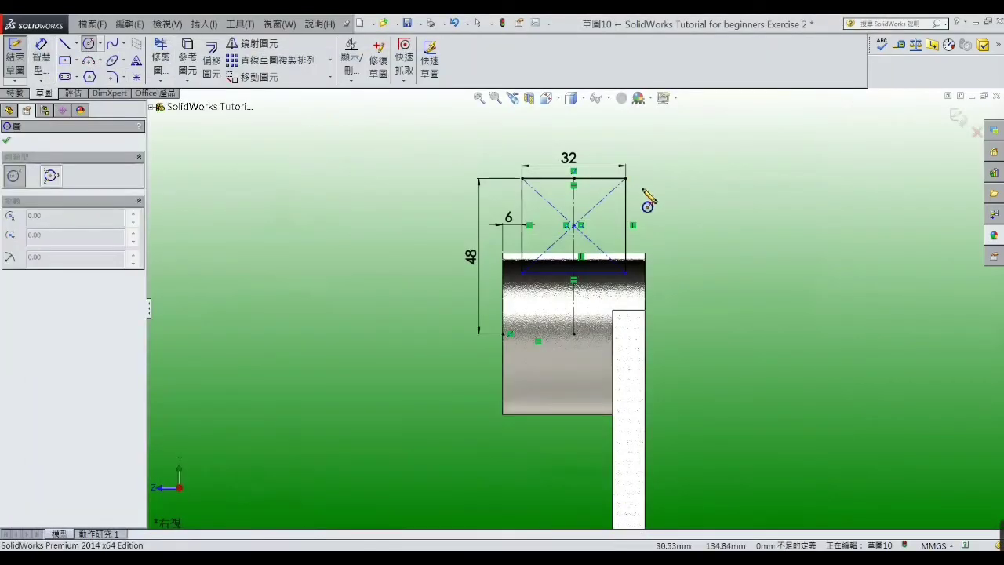
# Step: Draw a circle on the vertical centreline and give it a 12 mm diameter
pyautogui.scroll(-3, 585, 224)
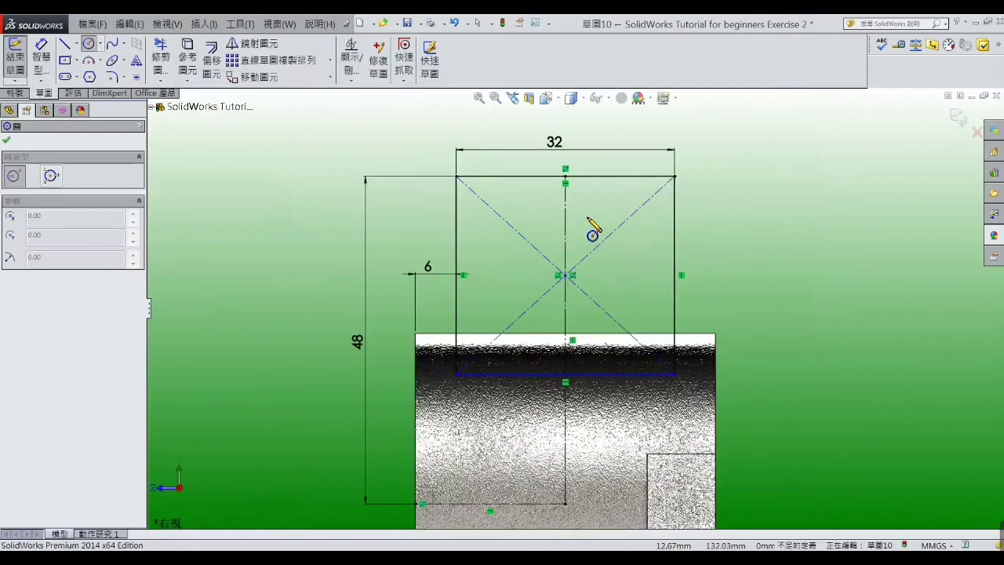
pyautogui.click(564, 257)
pyautogui.click(590, 237)
pyautogui.rightClick(586, 210)
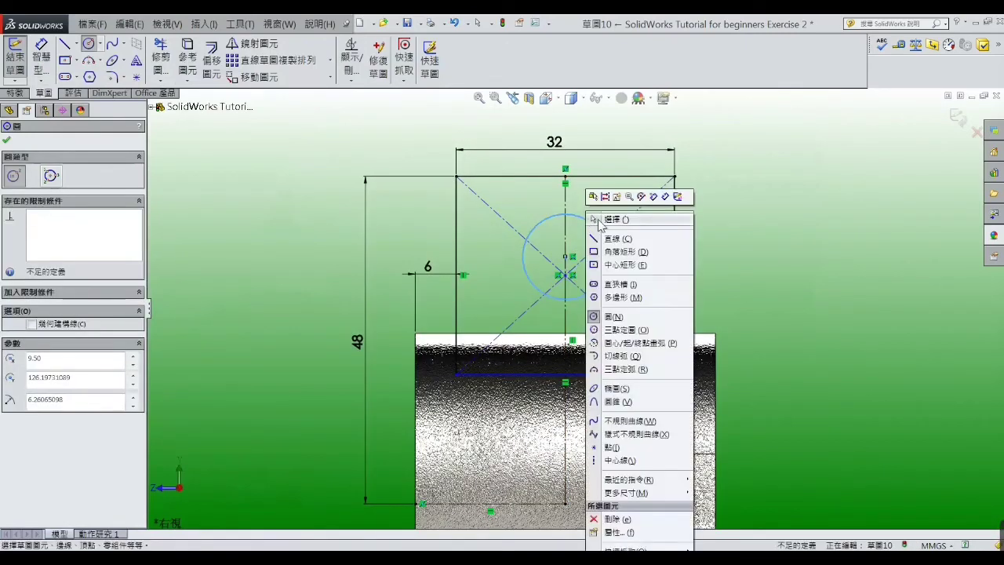
pyautogui.click(601, 217)
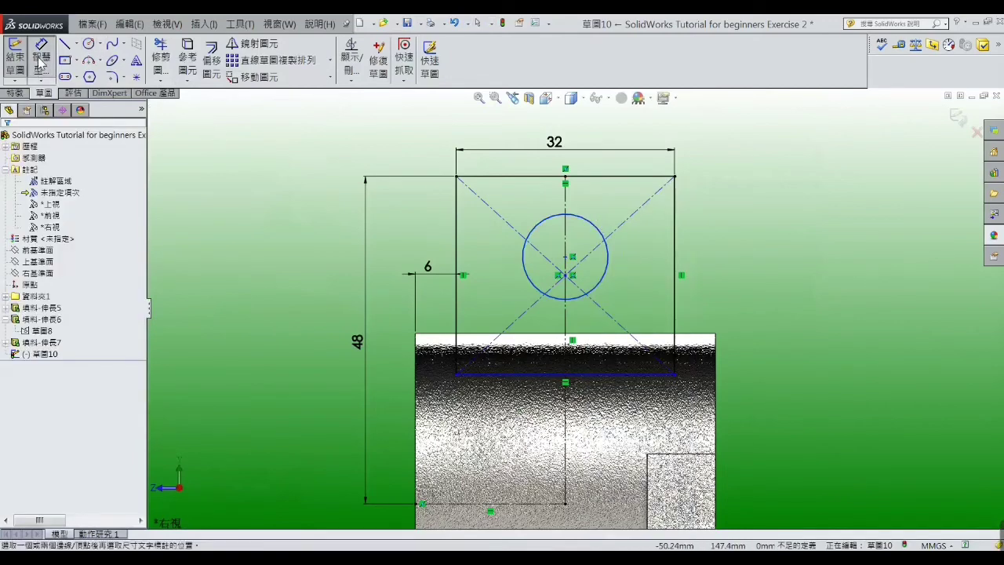
pyautogui.click(41, 55)
pyautogui.click(592, 227)
pyautogui.click(733, 230)
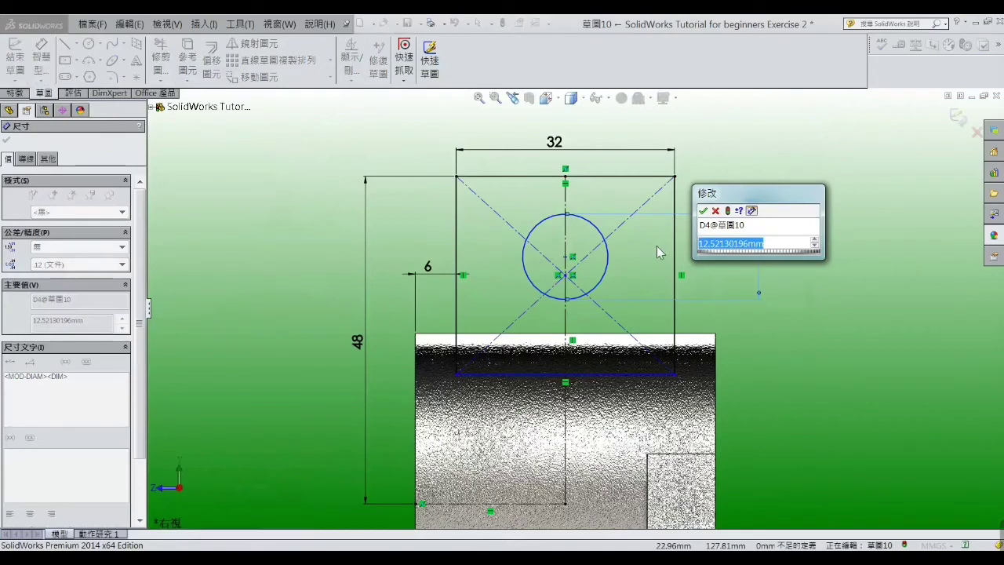
pyautogui.write('12')
pyautogui.press('Return')
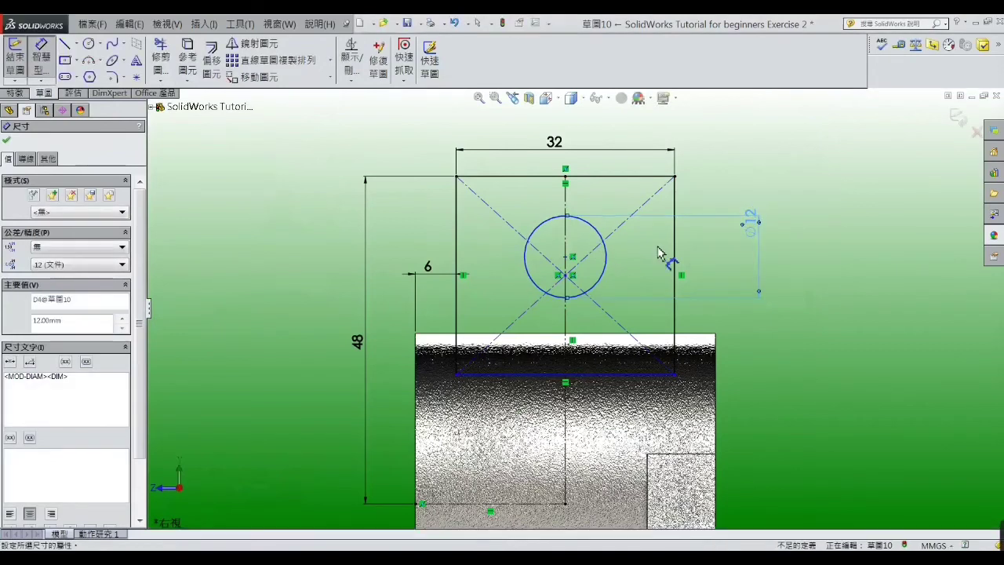
# Step: Place the circle's centre 12 mm below the rectangle's top edge
pyautogui.click(546, 222)
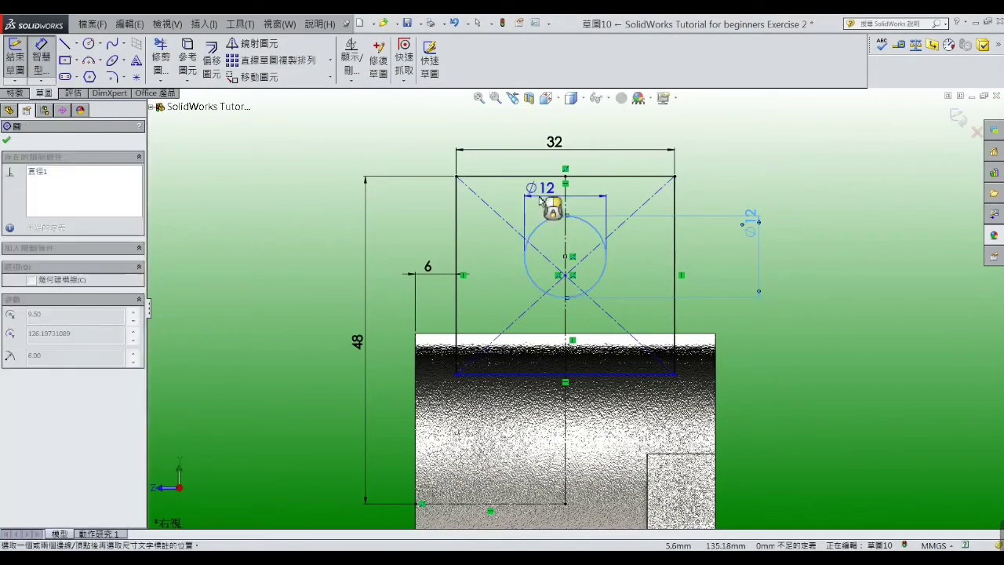
pyautogui.click(541, 177)
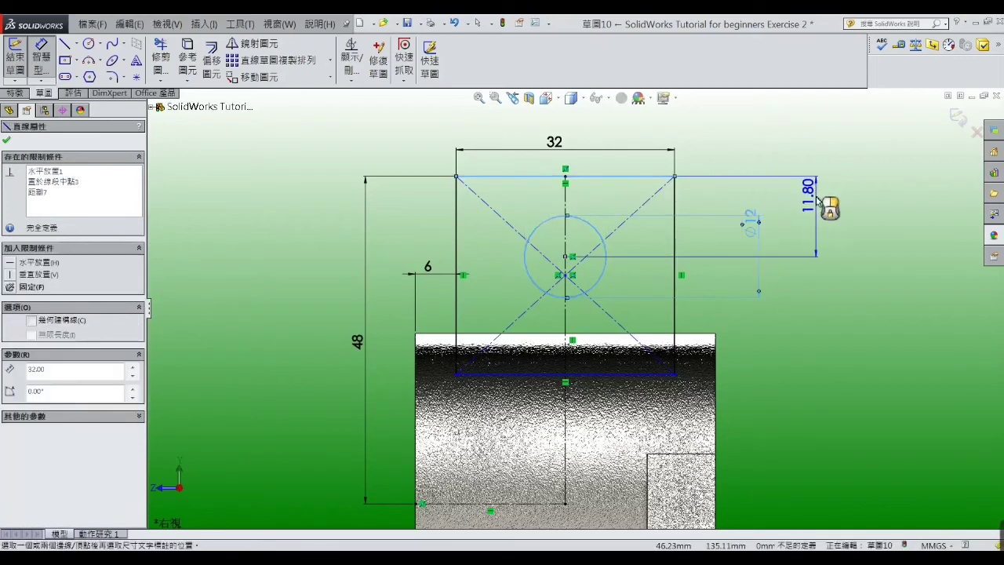
pyautogui.click(819, 202)
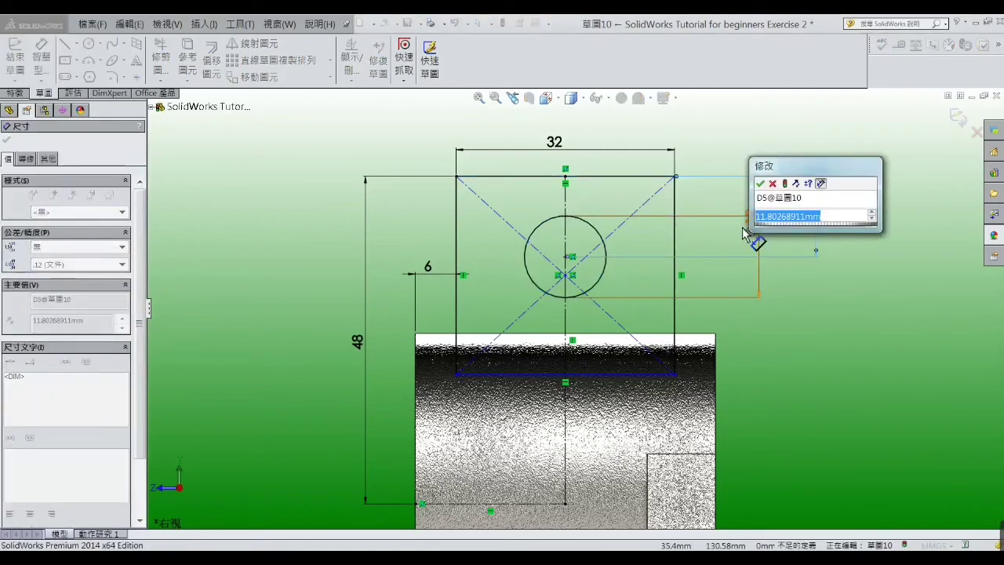
pyautogui.write('12')
pyautogui.press('Return')
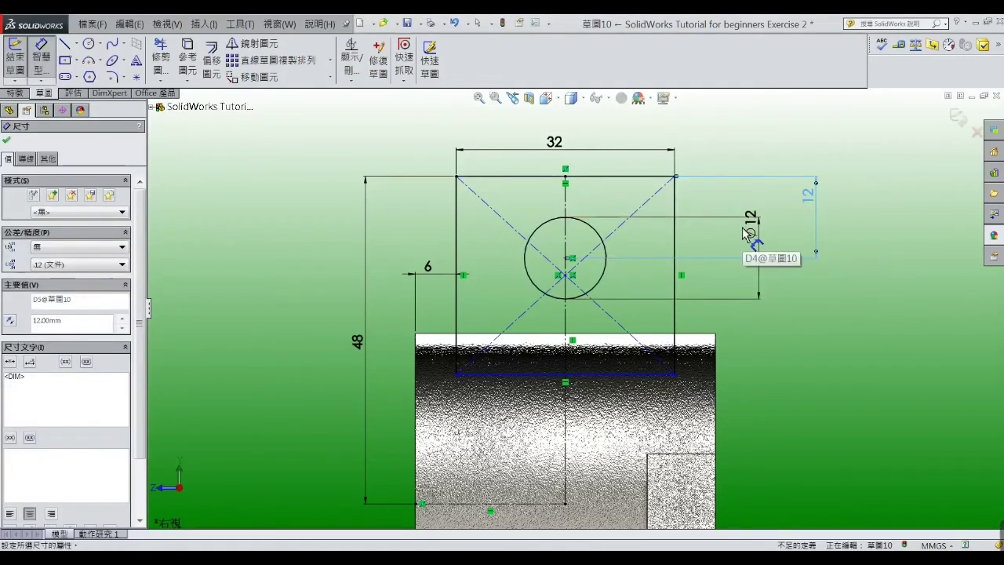
pyautogui.click(910, 278)
pyautogui.rightClick(907, 272)
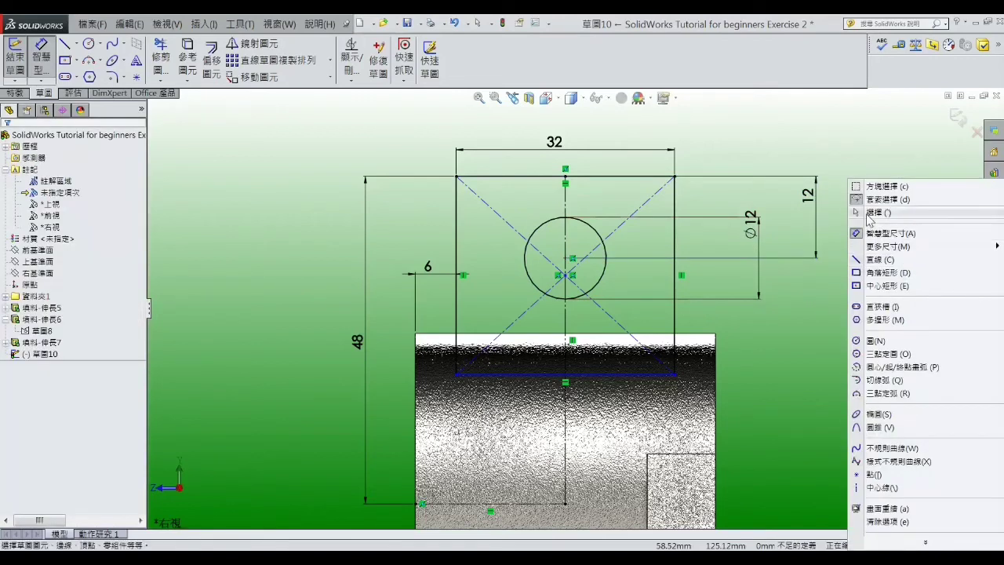
pyautogui.click(868, 213)
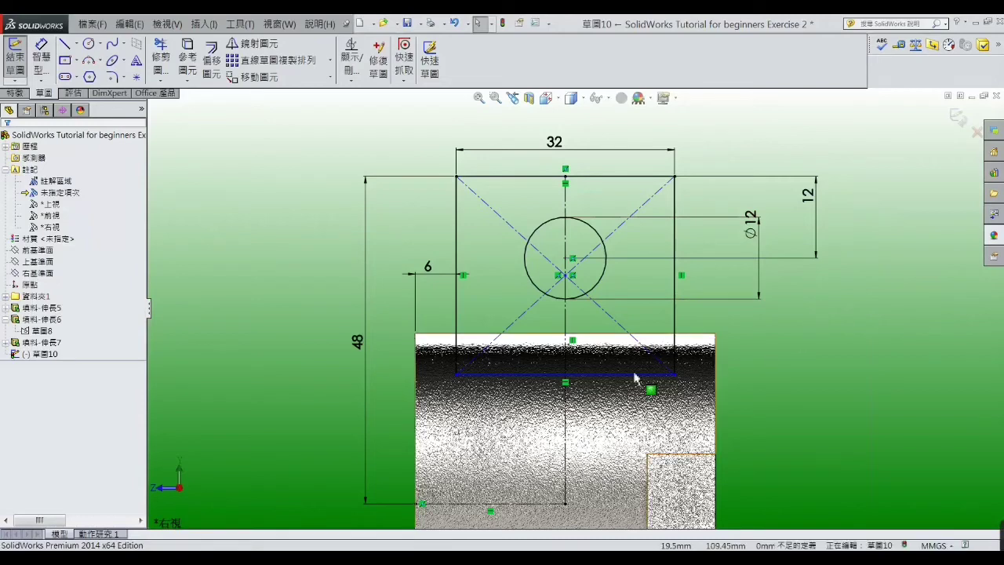
# Step: Switch to Hidden Lines Visible and drag the rectangle's bottom edge down into the clamp ring
pyautogui.click(167, 24)
pyautogui.moveTo(188, 88)
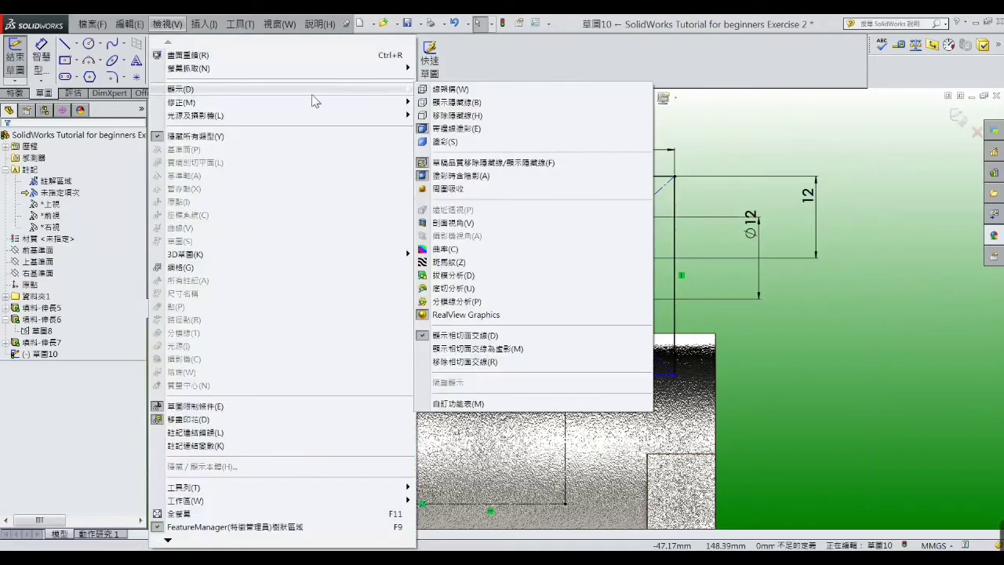
pyautogui.click(458, 102)
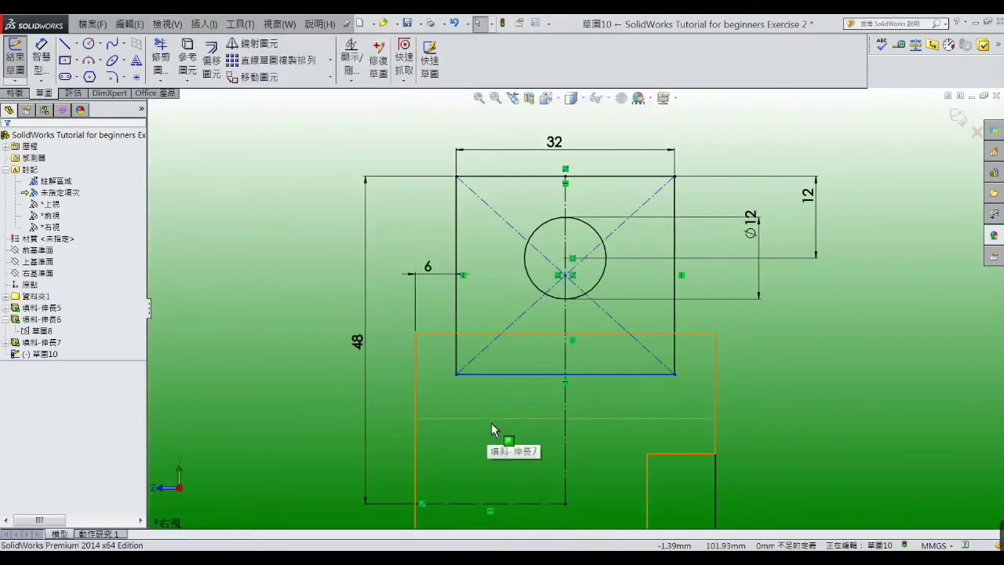
pyautogui.scroll(2, 491, 422)
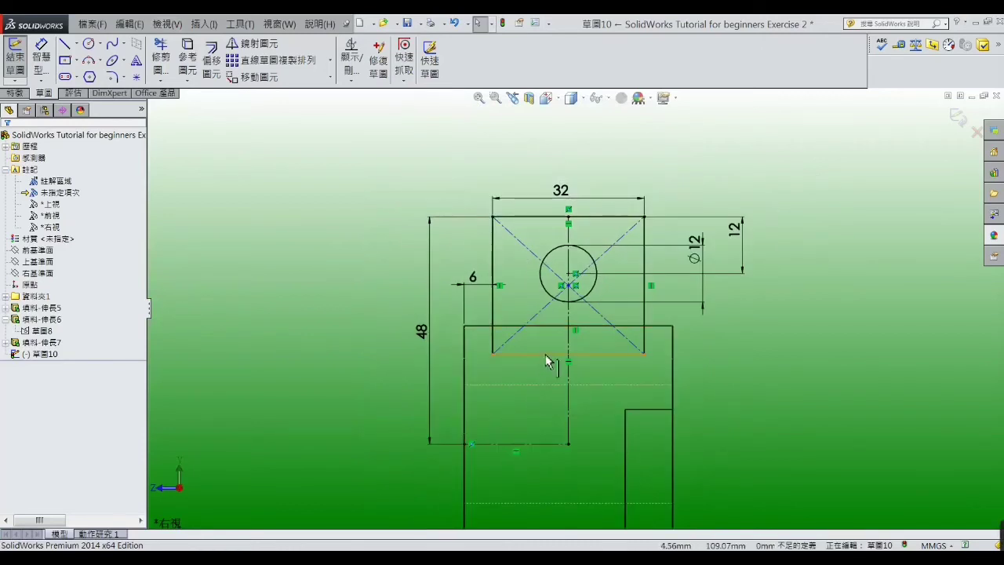
pyautogui.moveTo(545, 354); pyautogui.dragTo(545, 367)
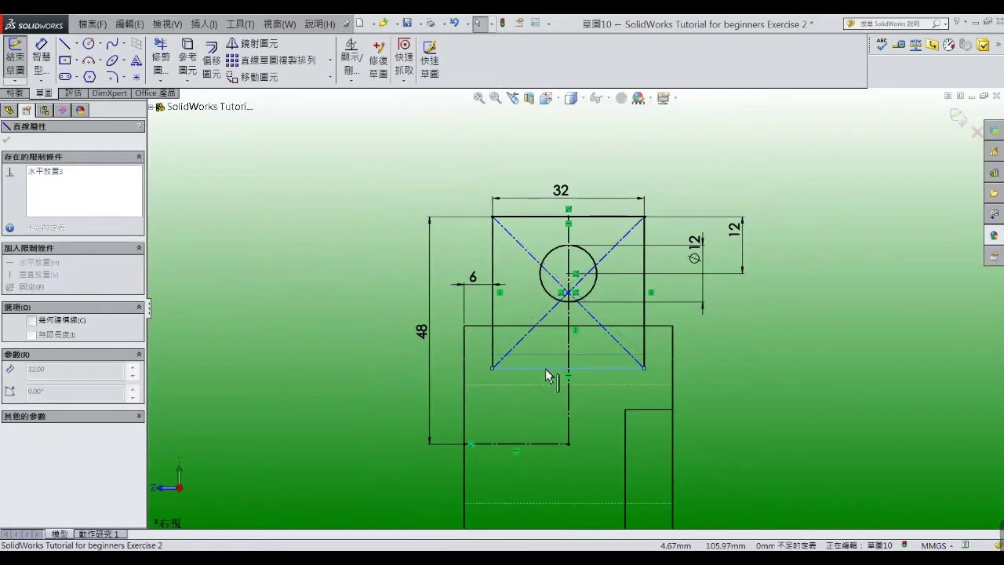
pyautogui.click(807, 340)
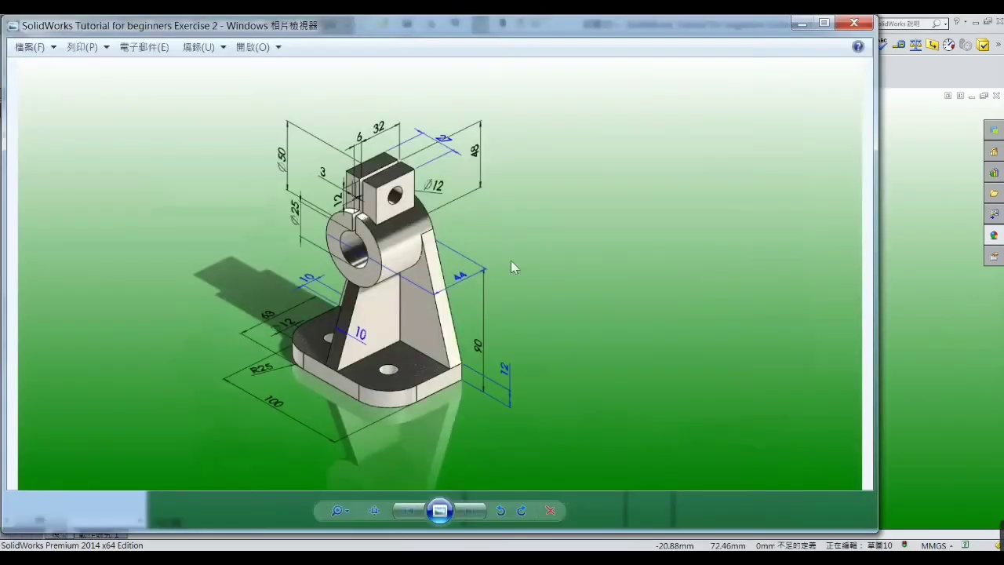
pyautogui.click(802, 24)
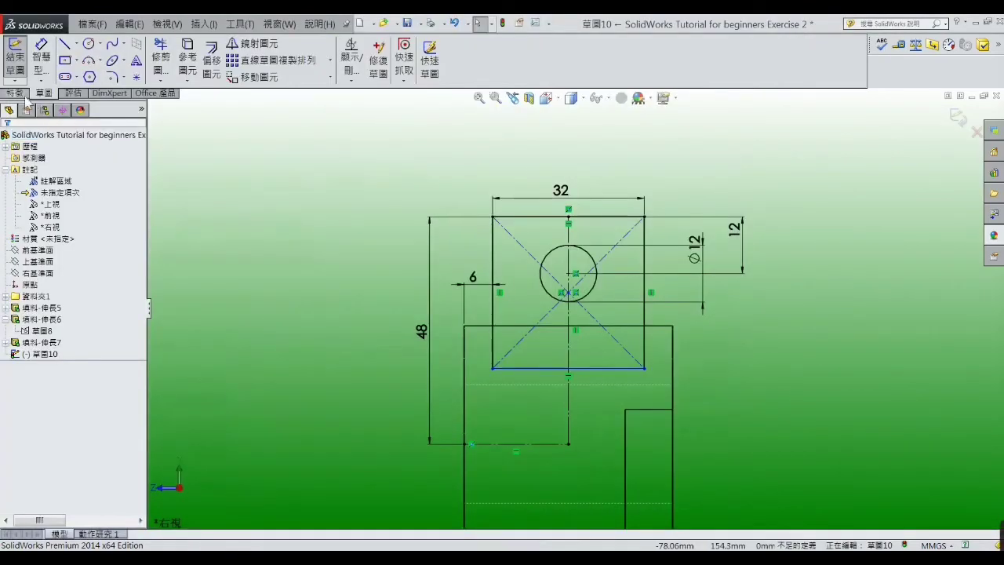
# Step: Extrude the lug sketch 27 mm Mid Plane into a block with a through hole
pyautogui.click(16, 92)
pyautogui.click(17, 61)
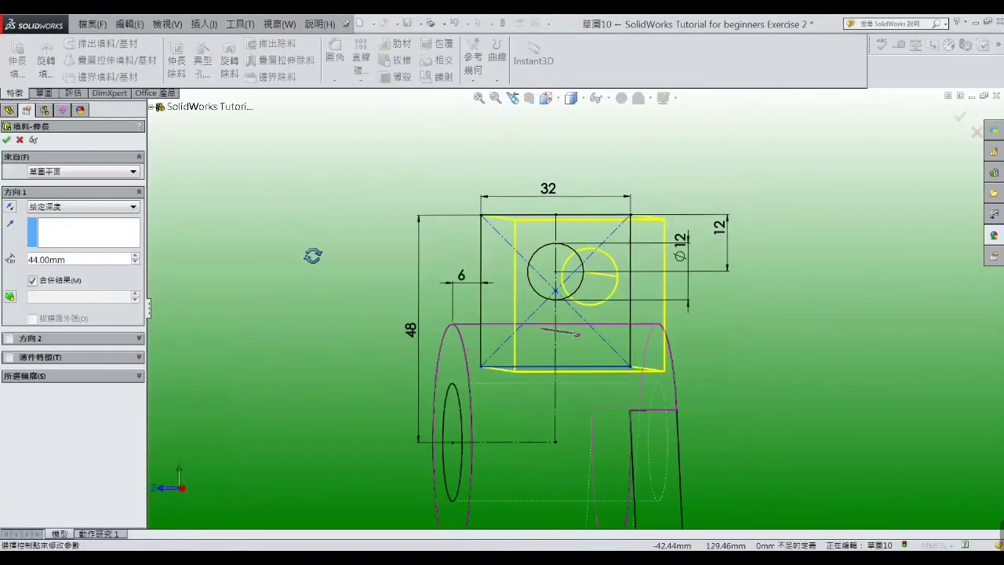
pyautogui.click(133, 207)
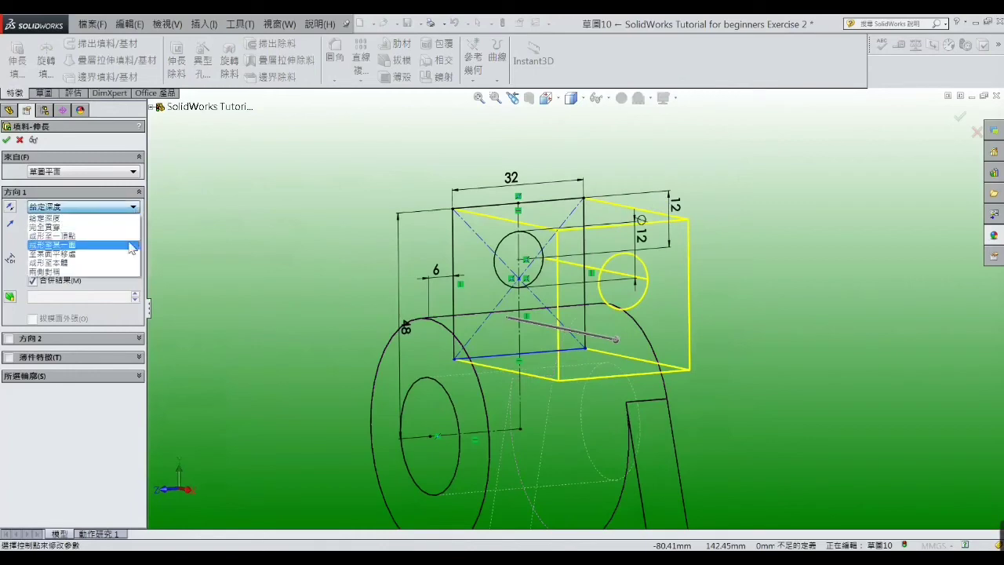
pyautogui.click(86, 273)
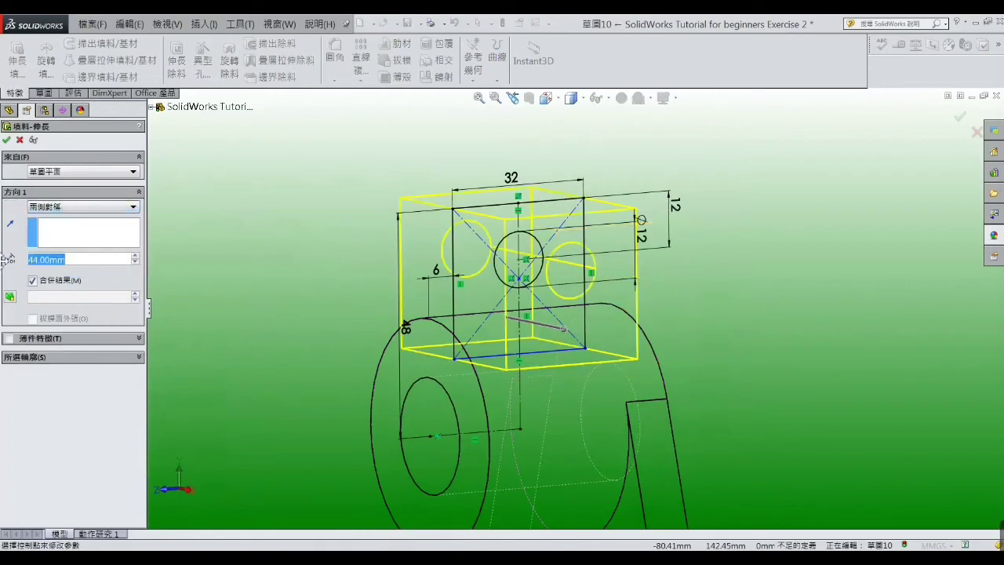
pyautogui.write('27')
pyautogui.press('Return')
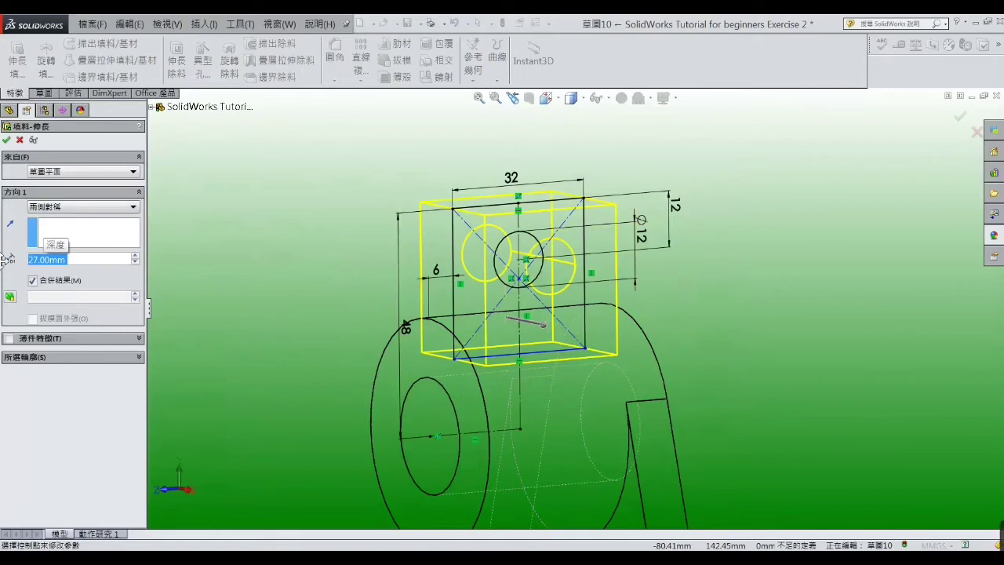
pyautogui.click(7, 139)
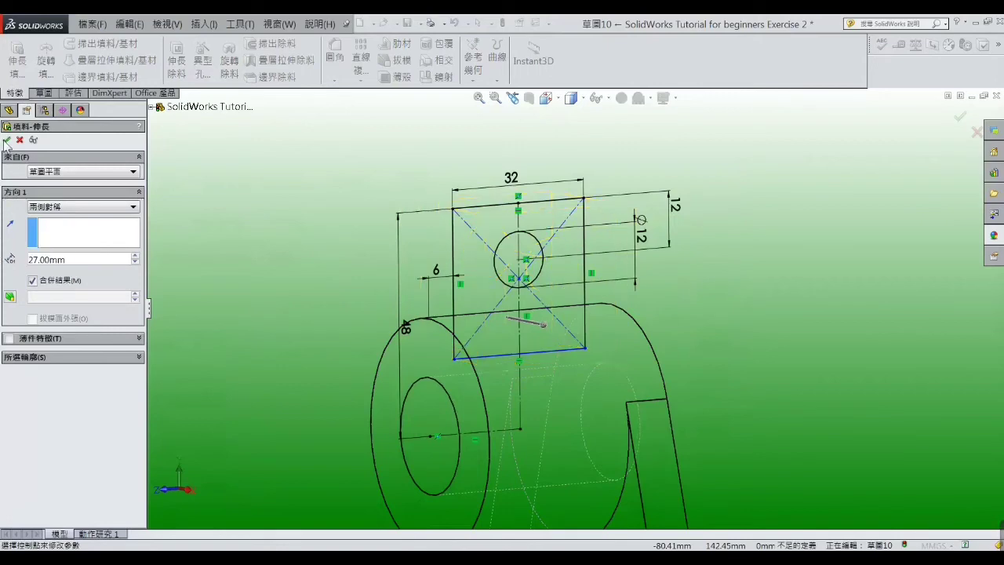
pyautogui.click(236, 217)
pyautogui.moveTo(269, 311); pyautogui.dragTo(400, 281, button='middle')
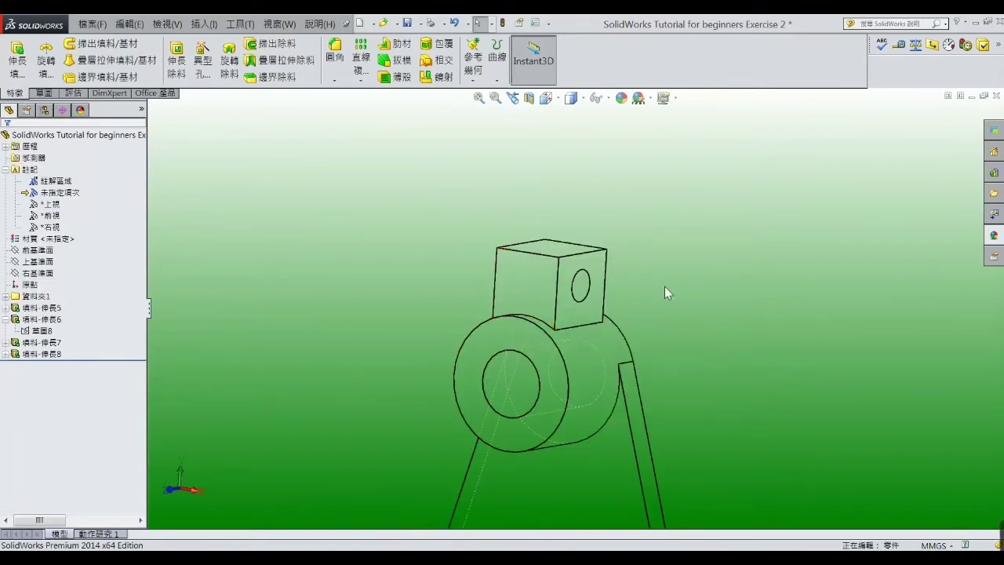
# Step: Start a new sketch on the clamp ring's front face and view it Normal To
pyautogui.scroll(3, 664, 286)
pyautogui.scroll(-3, 644, 293)
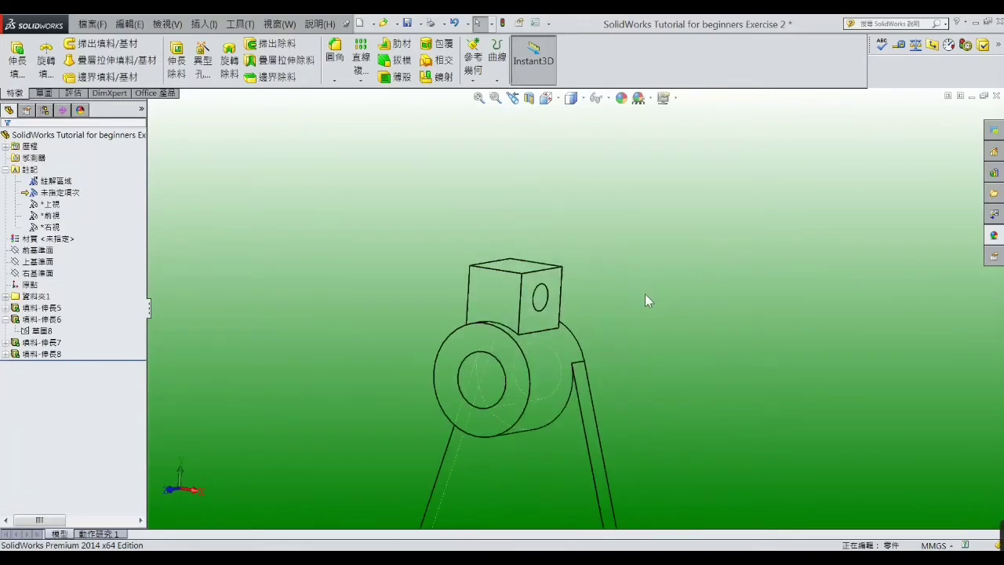
pyautogui.click(462, 338)
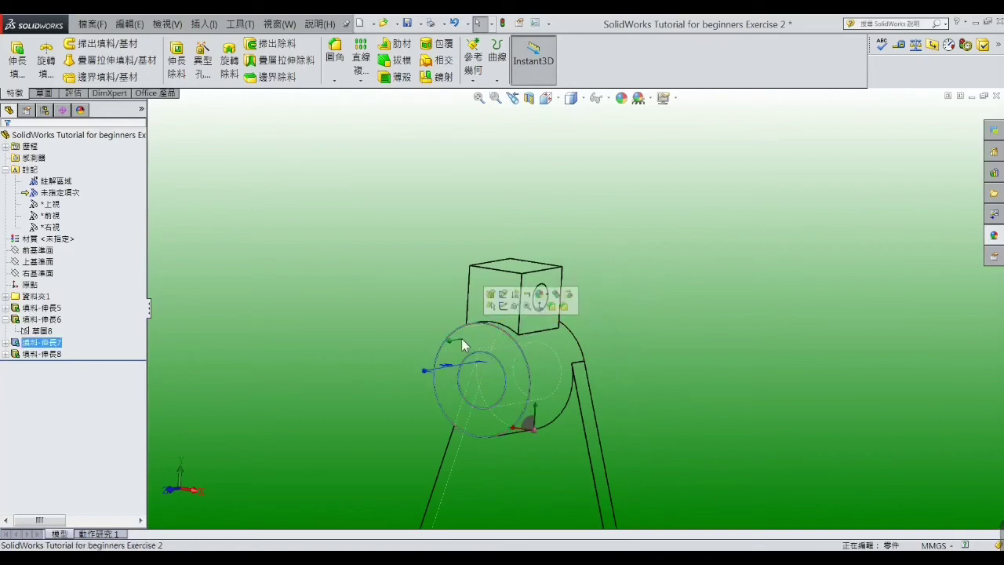
pyautogui.click(502, 308)
pyautogui.scroll(2, 464, 182)
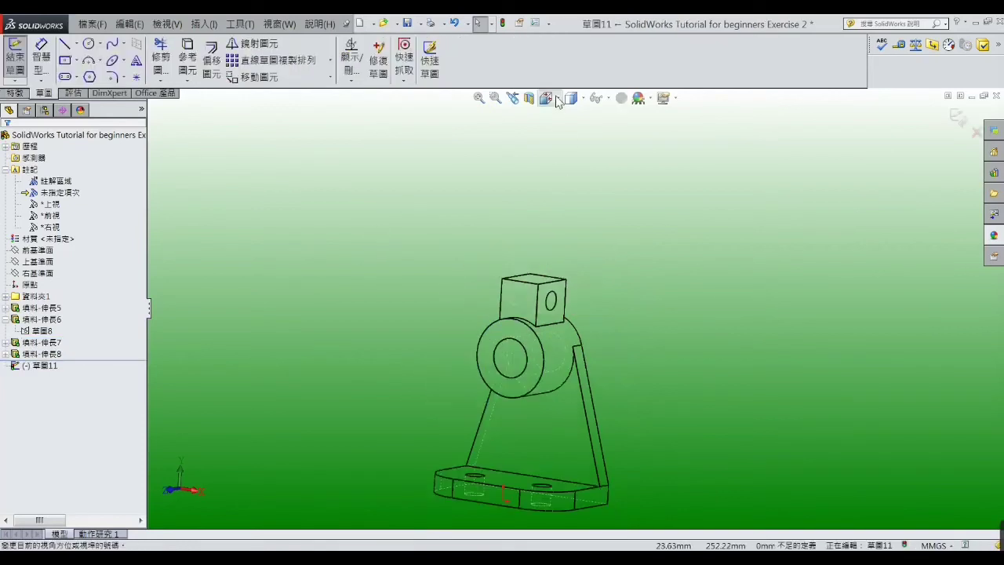
pyautogui.click(547, 97)
pyautogui.click(620, 171)
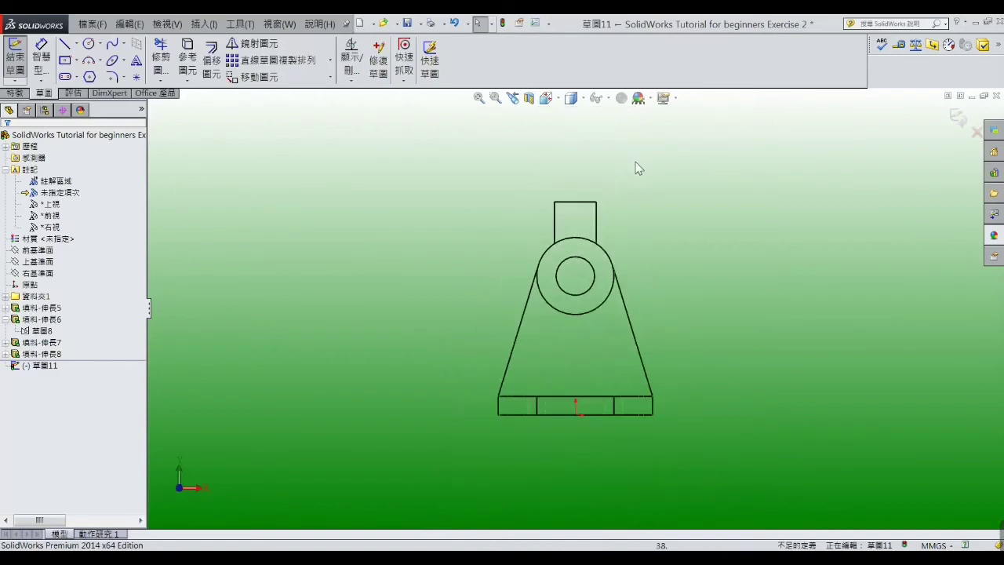
pyautogui.scroll(-3, 619, 180)
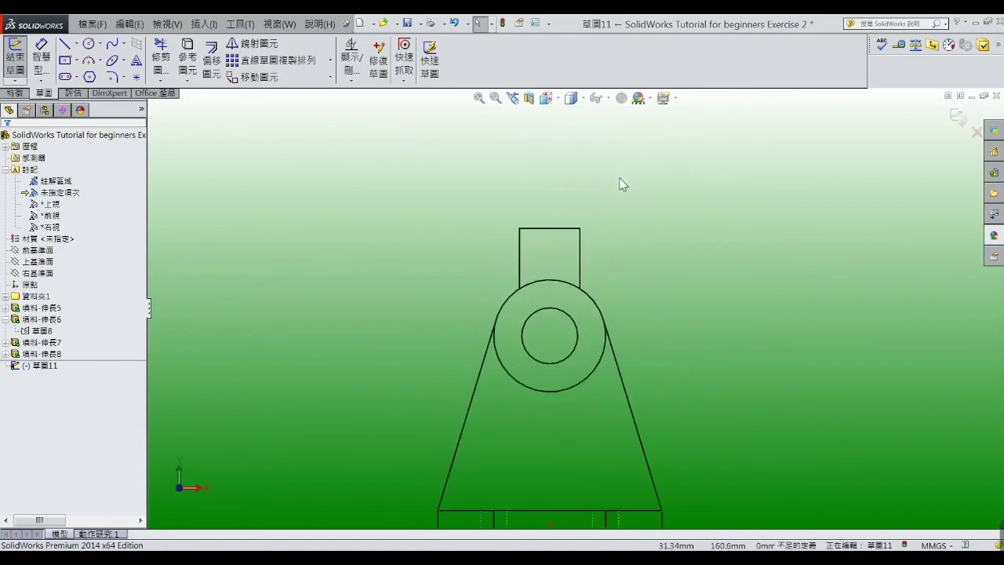
# Step: Draw a tall center rectangle from above the lug down into the ring's bore
pyautogui.click(65, 61)
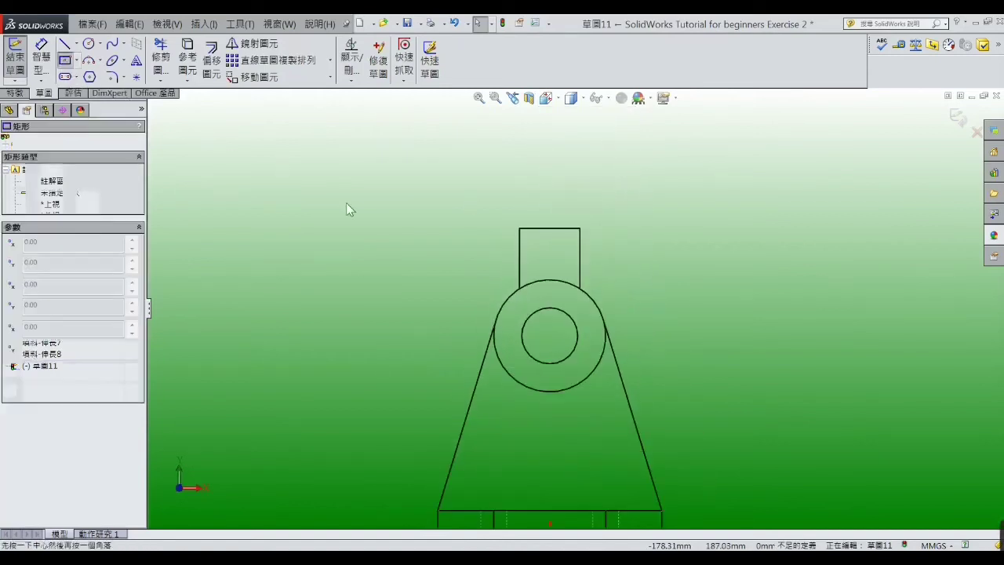
pyautogui.click(551, 227)
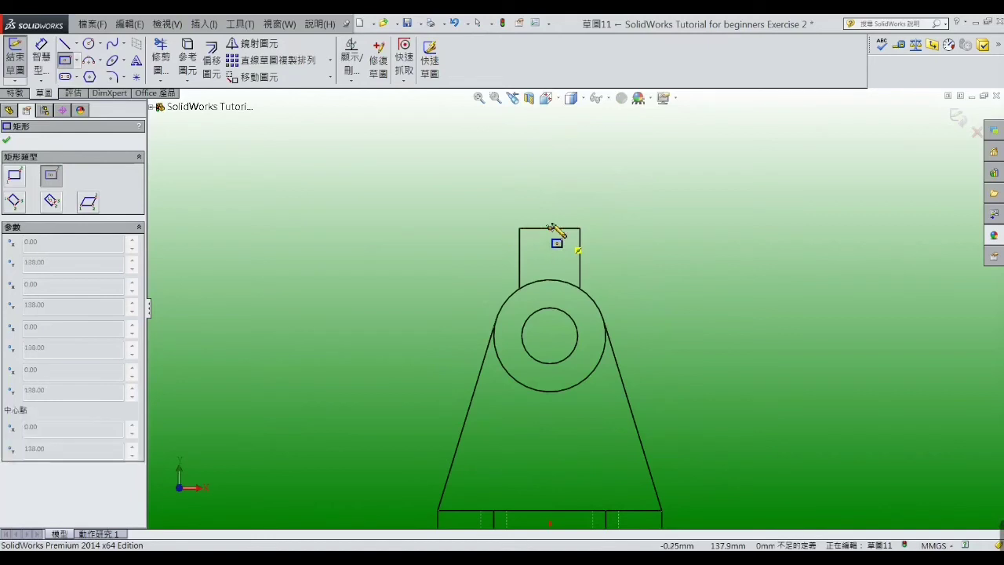
pyautogui.click(559, 319)
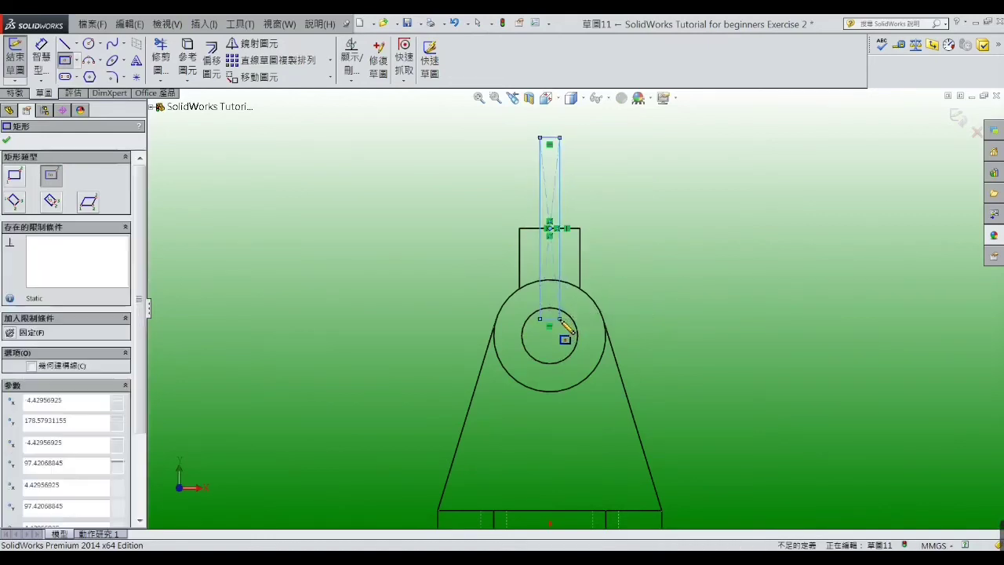
pyautogui.rightClick(560, 320)
pyautogui.click(619, 208)
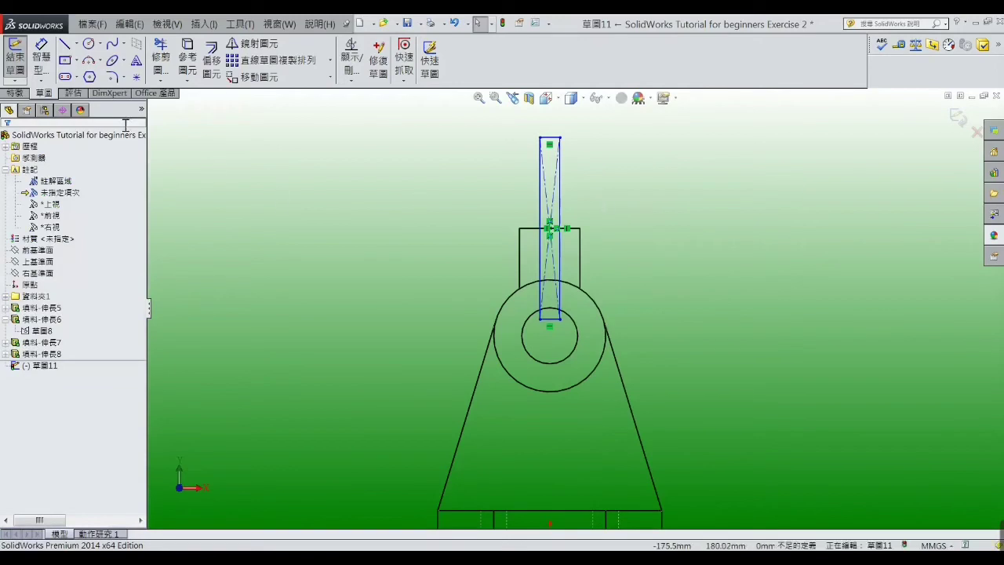
# Step: Dimension the rectangle's width to 3 mm
pyautogui.click(41, 51)
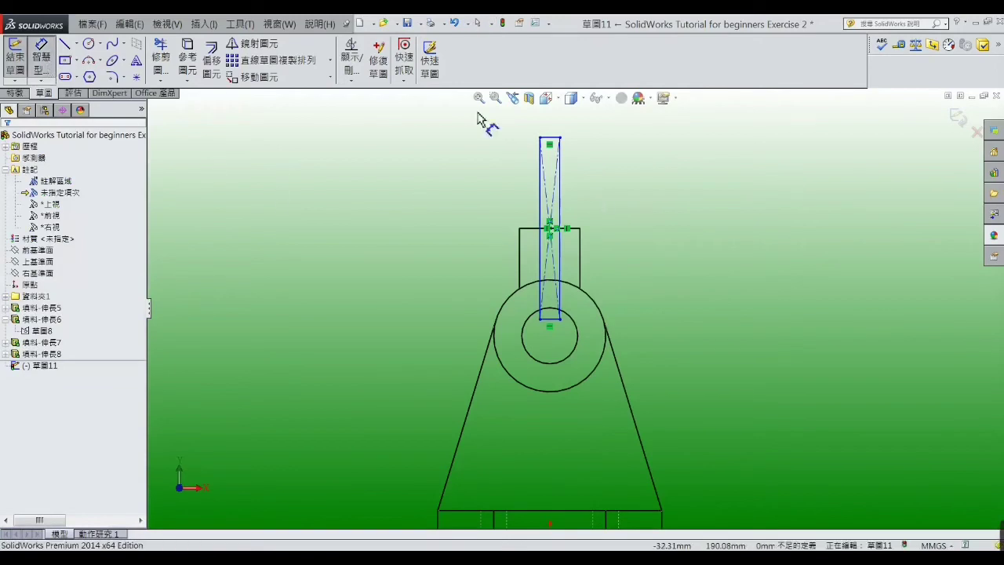
pyautogui.click(540, 199)
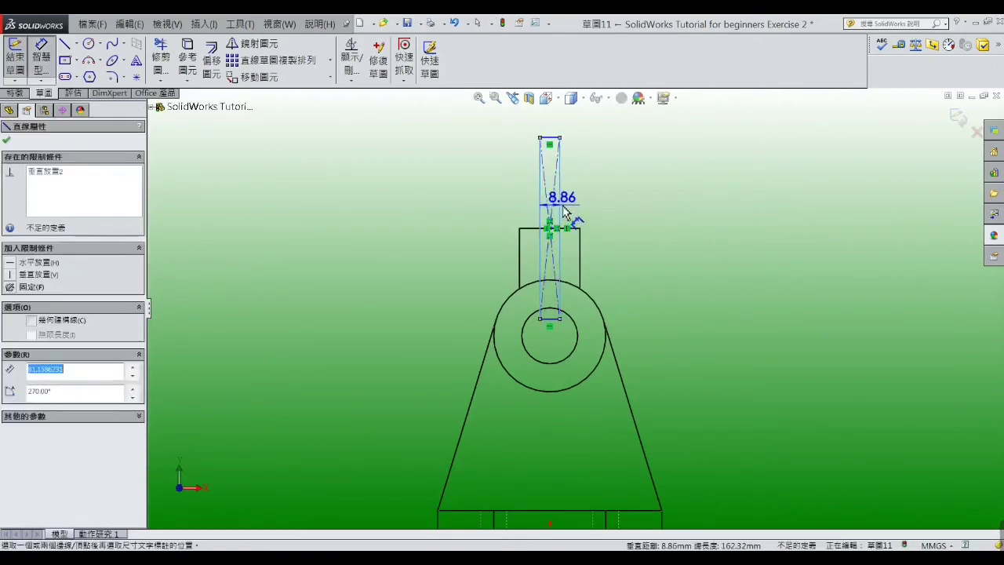
pyautogui.click(563, 211)
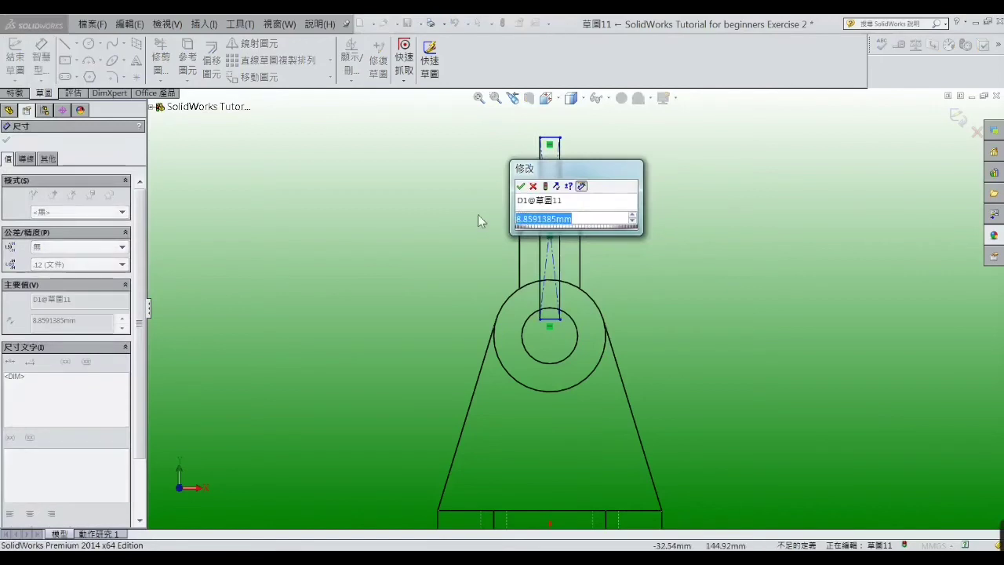
pyautogui.write('3')
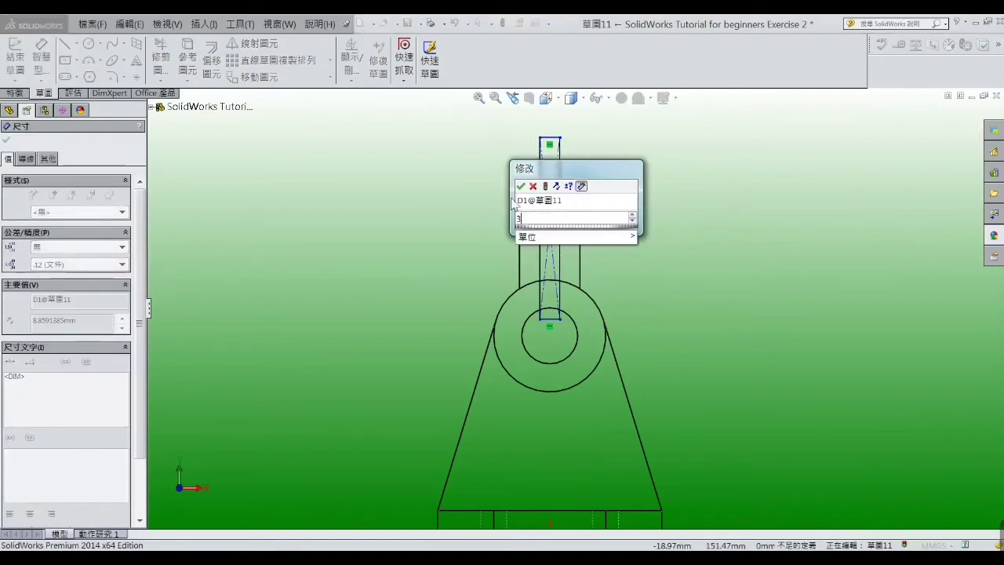
pyautogui.press('Return')
pyautogui.click(444, 212)
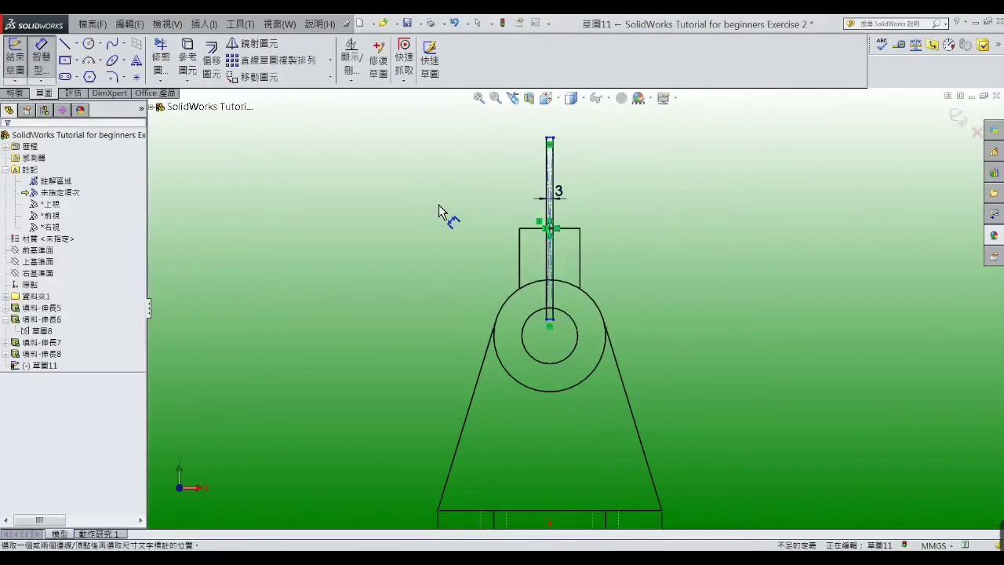
# Step: Cut the 3 mm slot Up To Next through the lug and ring, then show the reference drawing
pyautogui.click(13, 93)
pyautogui.click(173, 61)
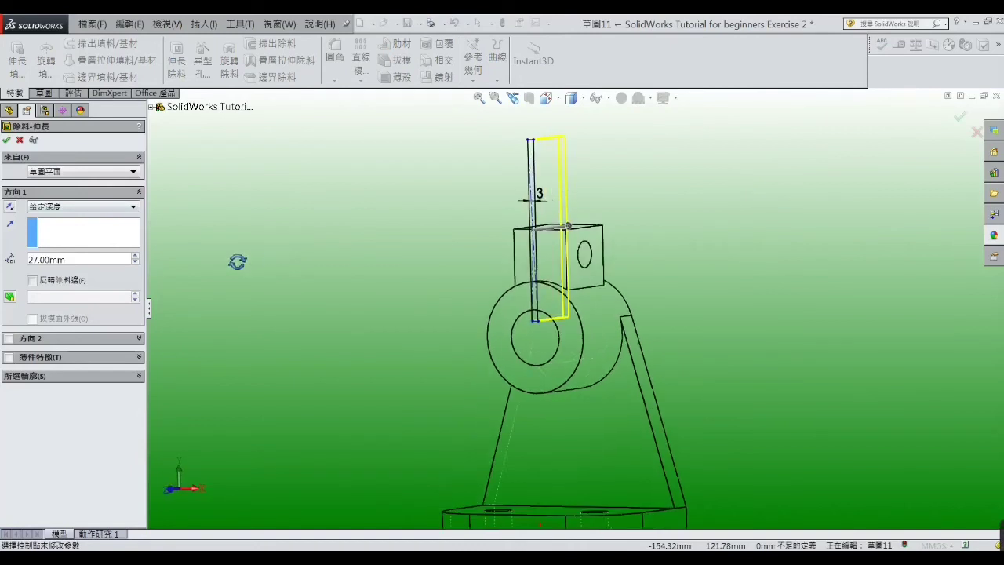
pyautogui.click(135, 207)
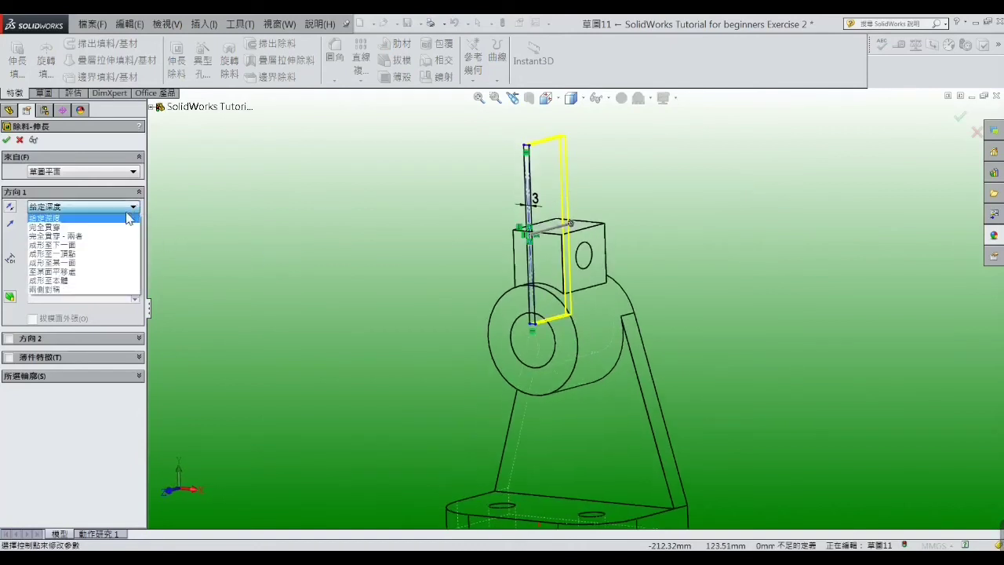
pyautogui.click(118, 244)
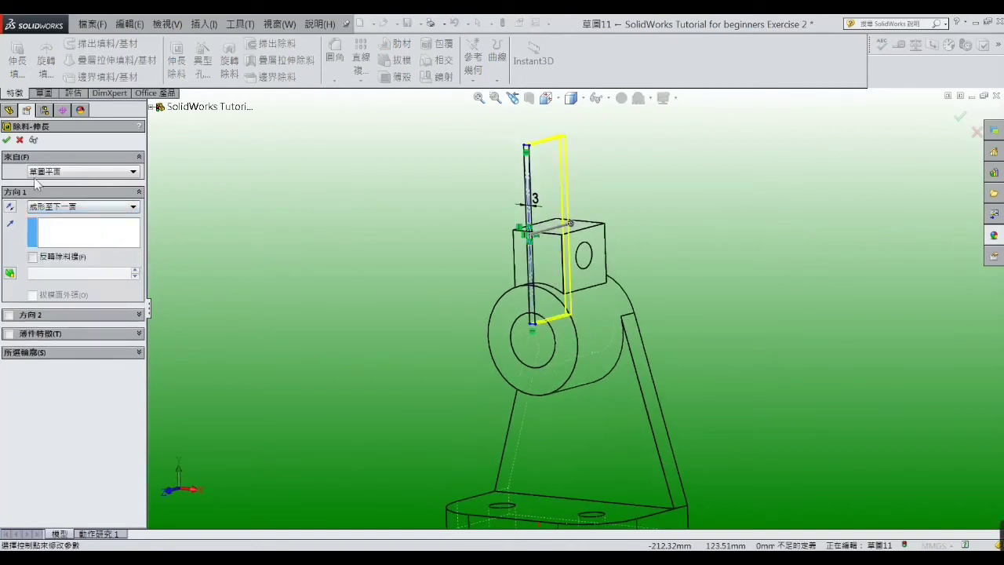
pyautogui.click(6, 140)
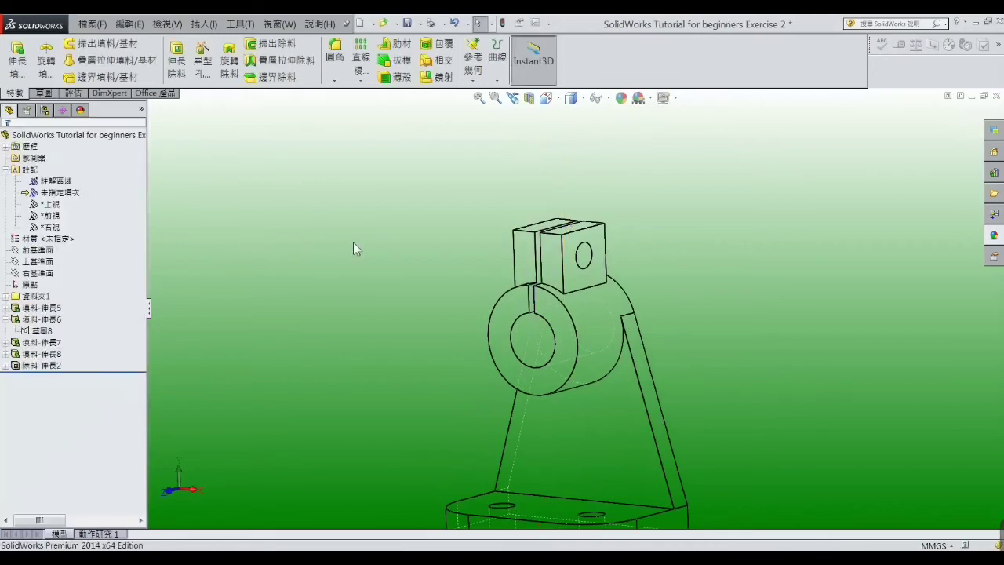
pyautogui.moveTo(369, 299)
pyautogui.mouseDown(button='middle')
pyautogui.moveTo(385, 284)
pyautogui.moveTo(437, 282)
pyautogui.moveTo(399, 267)
pyautogui.moveTo(347, 306)
pyautogui.moveTo(355, 332)
pyautogui.mouseUp(button='middle')
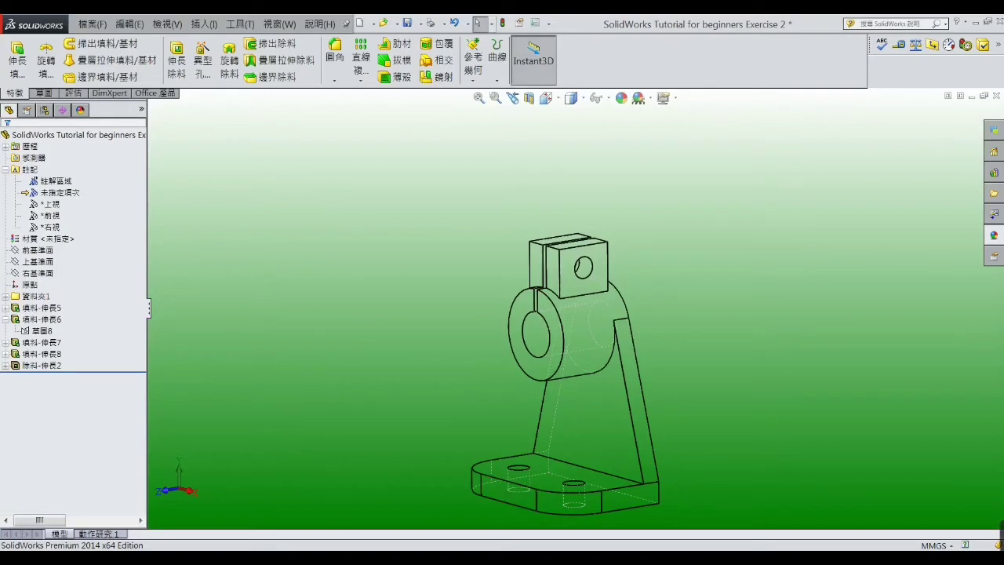
pyautogui.hotkey('alt', 'Tab')
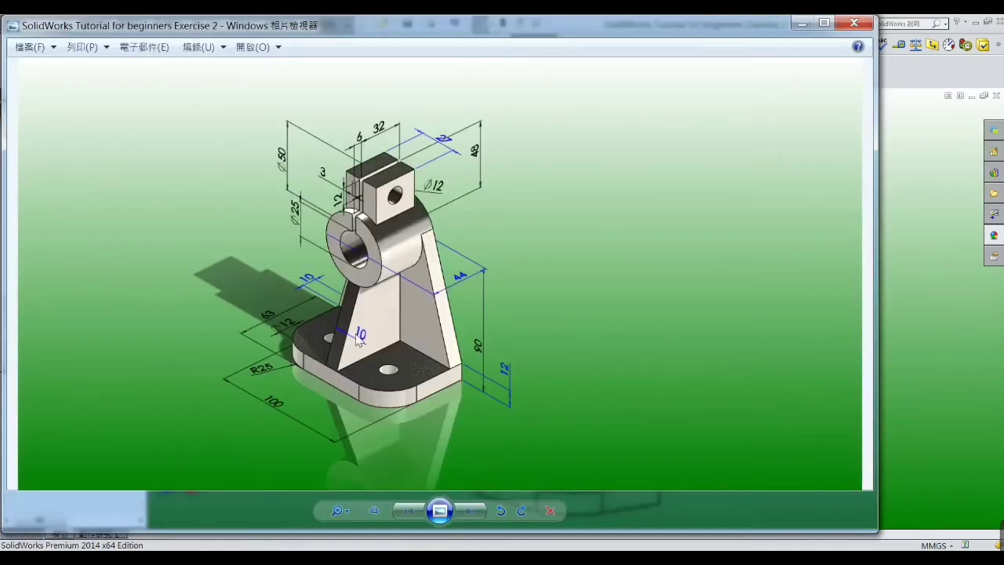
# Step: Hide the reference drawing and start a sketch on the Right Plane, viewed from the right
pyautogui.click(801, 24)
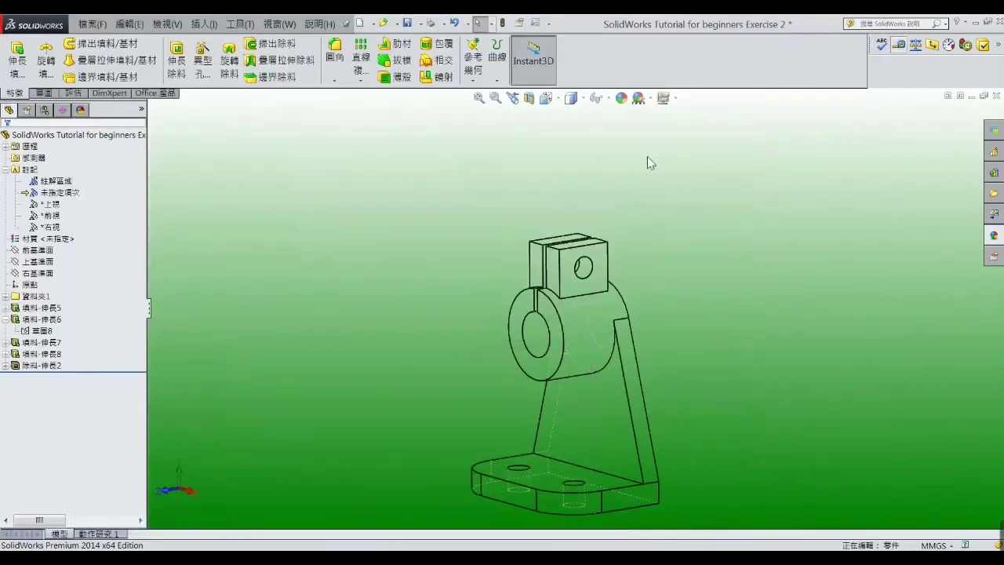
pyautogui.click(40, 273)
pyautogui.click(47, 260)
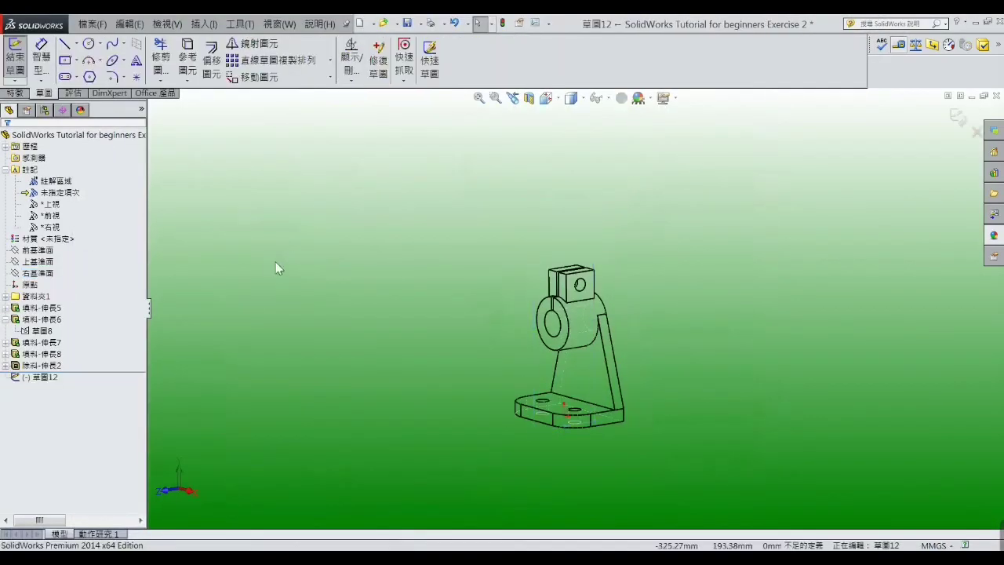
pyautogui.click(545, 97)
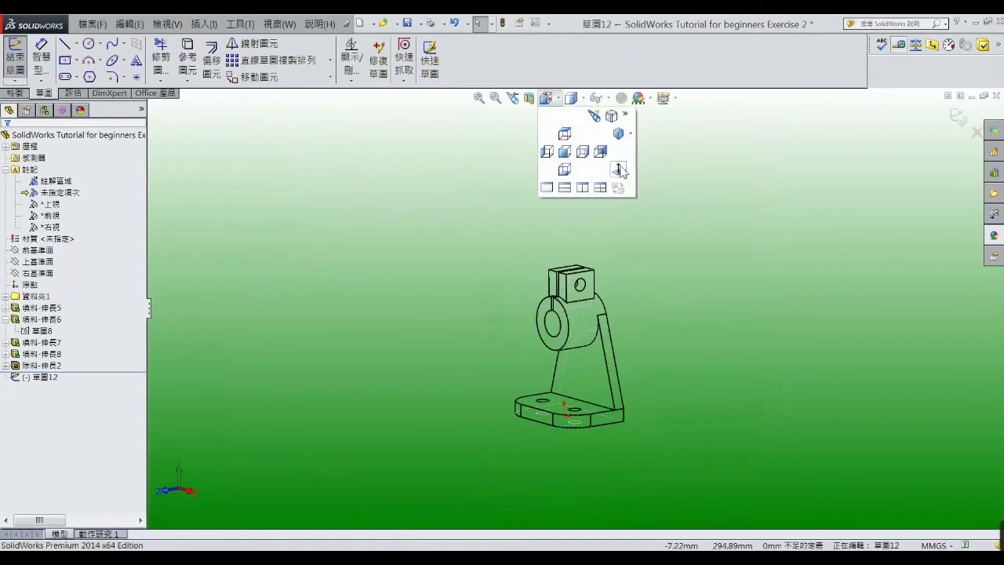
pyautogui.click(620, 174)
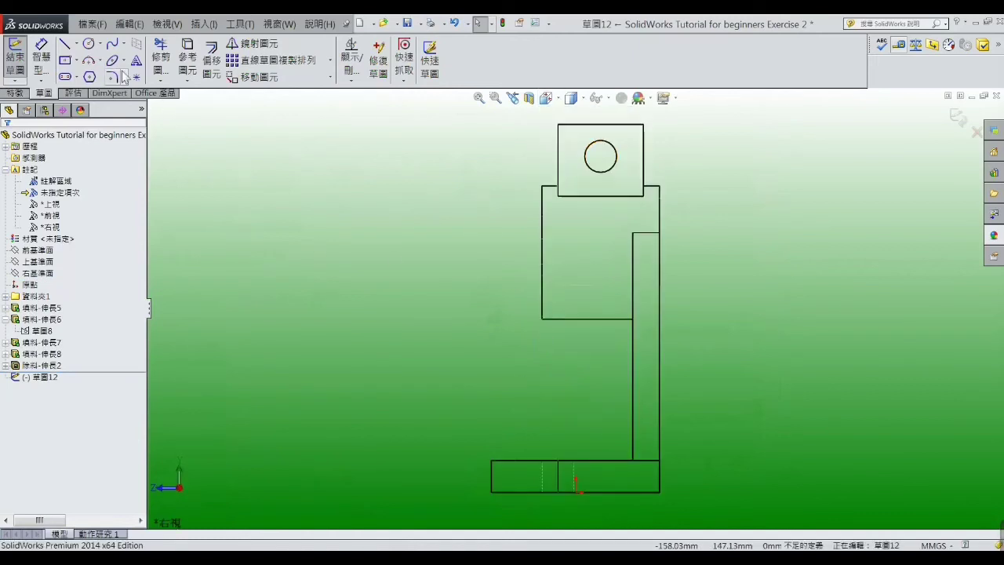
# Step: Draw a slanted line from the upright's lower front corner to the base plate's outer corner
pyautogui.click(65, 44)
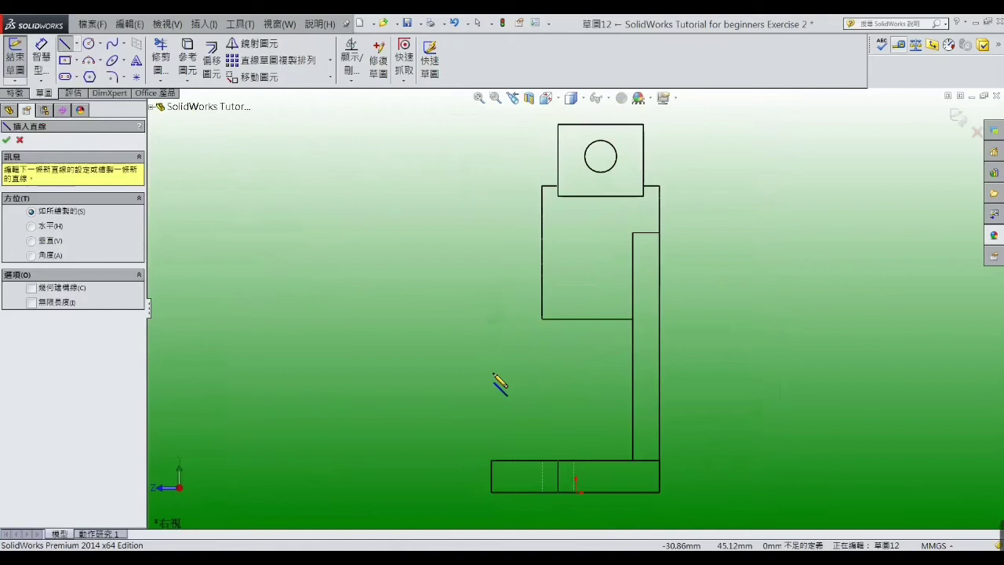
pyautogui.click(542, 319)
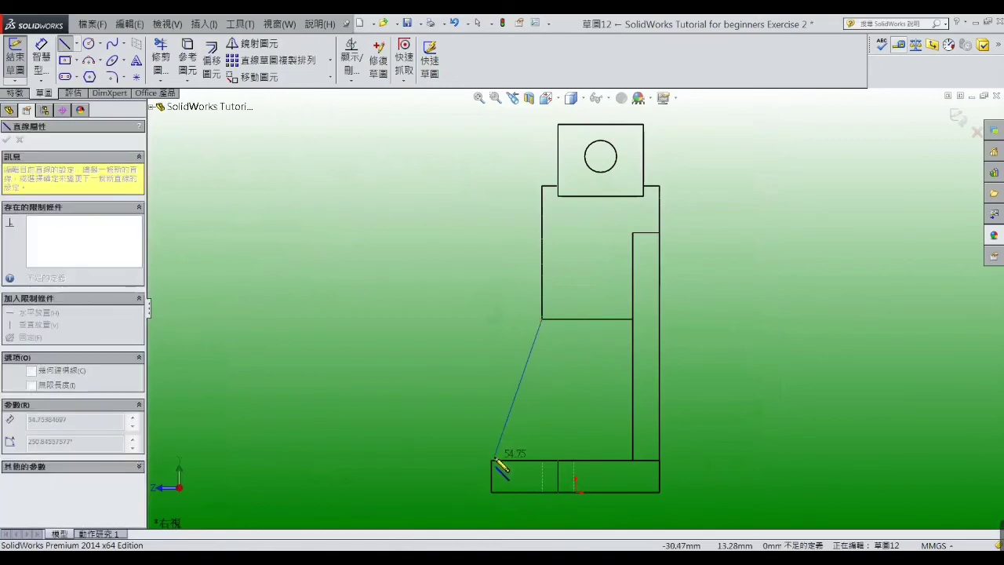
pyautogui.click(491, 461)
pyautogui.rightClick(491, 461)
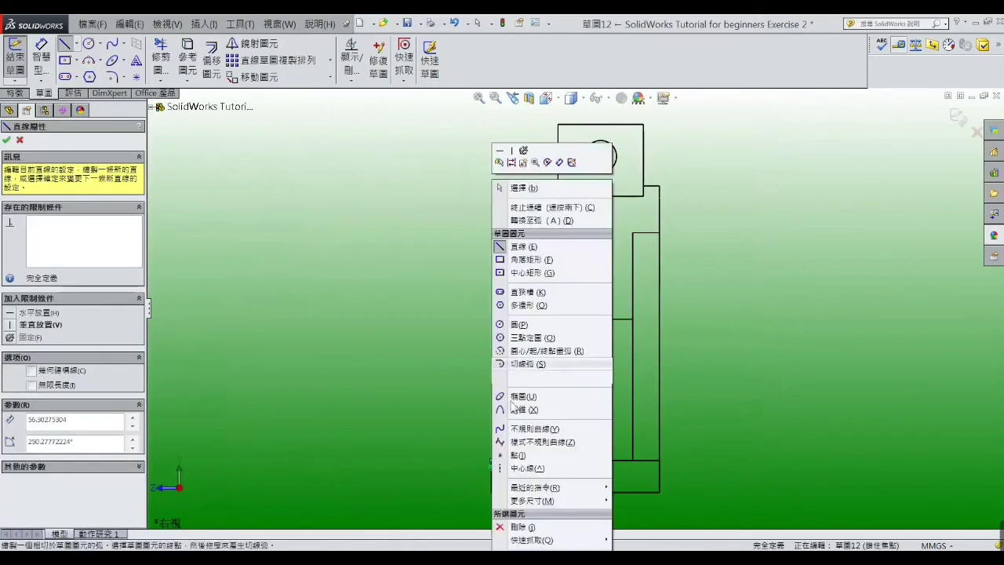
pyautogui.click(517, 189)
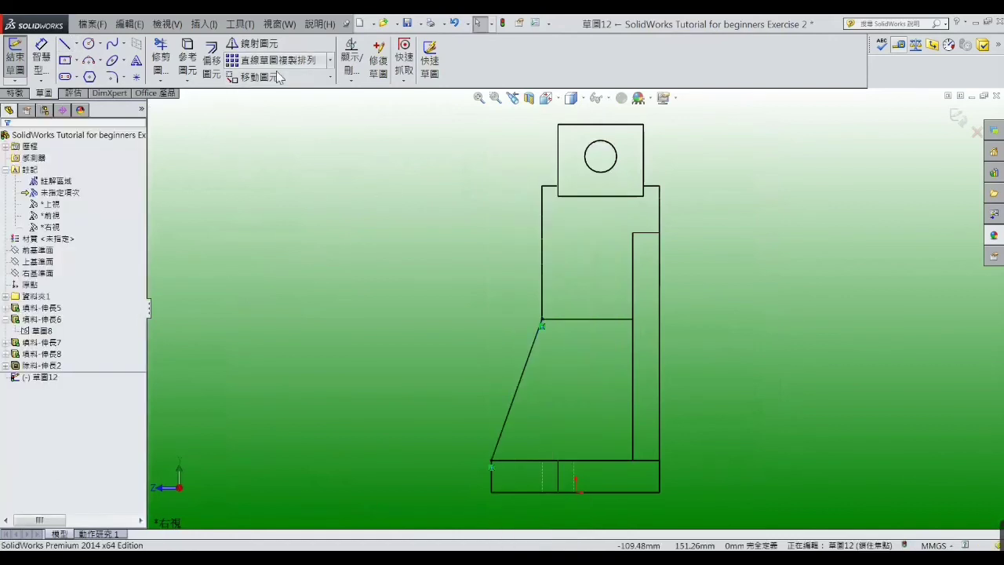
# Step: Build a 10 mm rib from the slanted line via Insert > Features > Rib
pyautogui.click(202, 24)
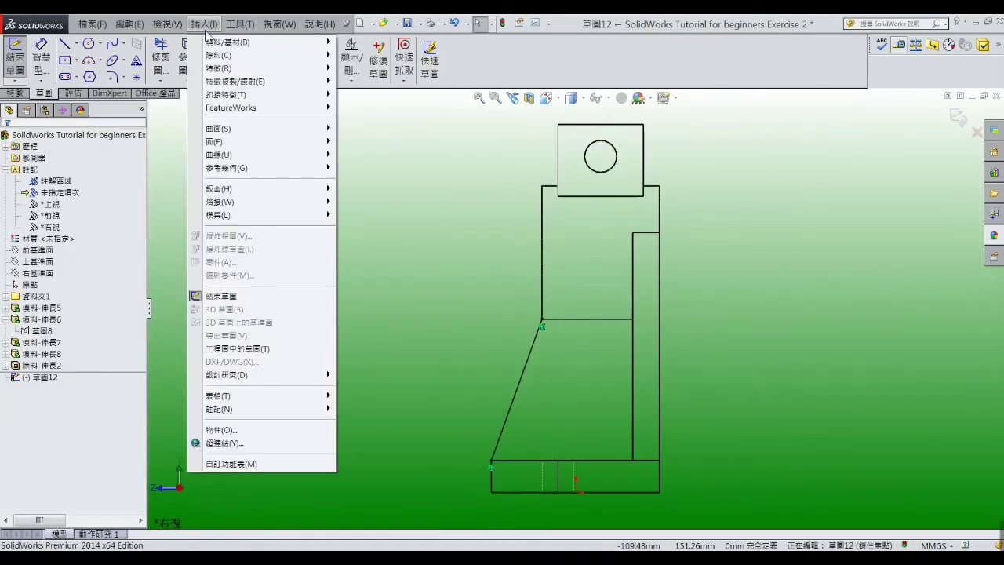
pyautogui.moveTo(219, 68)
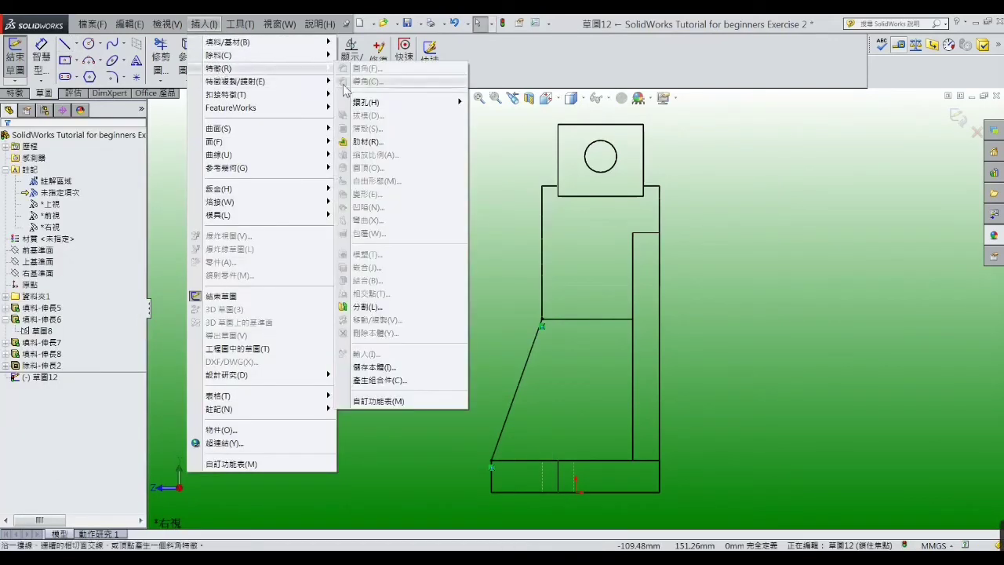
pyautogui.click(364, 145)
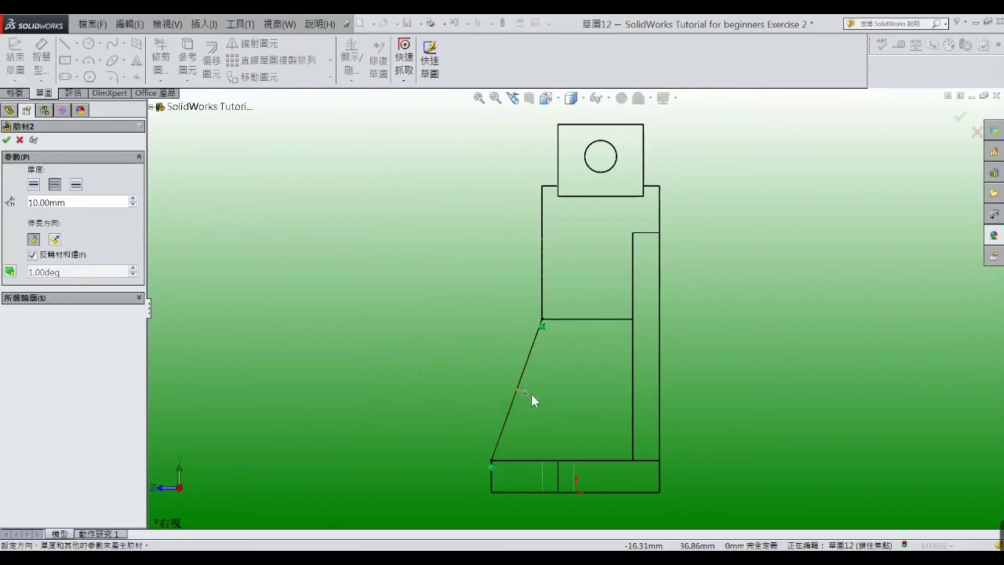
pyautogui.click(6, 141)
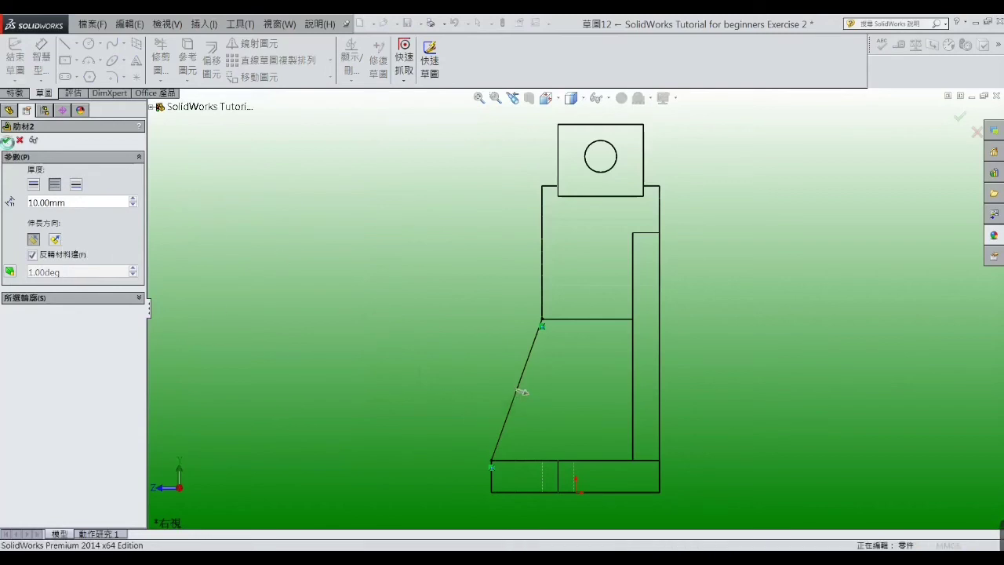
pyautogui.moveTo(296, 306)
pyautogui.mouseDown(button='middle')
pyautogui.moveTo(353, 309)
pyautogui.moveTo(352, 340)
pyautogui.mouseUp(button='middle')
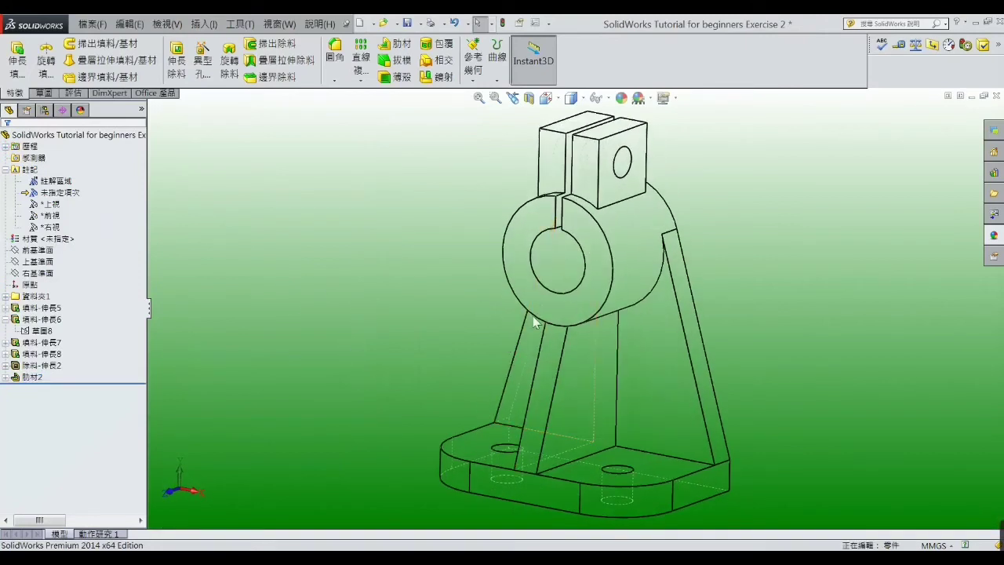
# Step: Display the bracket Shaded With Edges and check the base plate's top face dimensions
pyautogui.scroll(3, 572, 325)
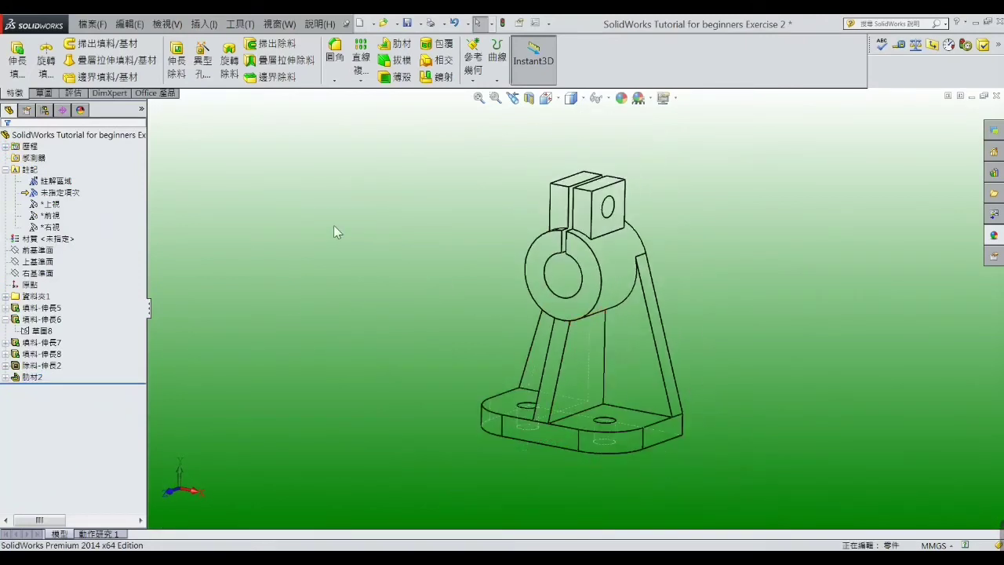
pyautogui.click(167, 23)
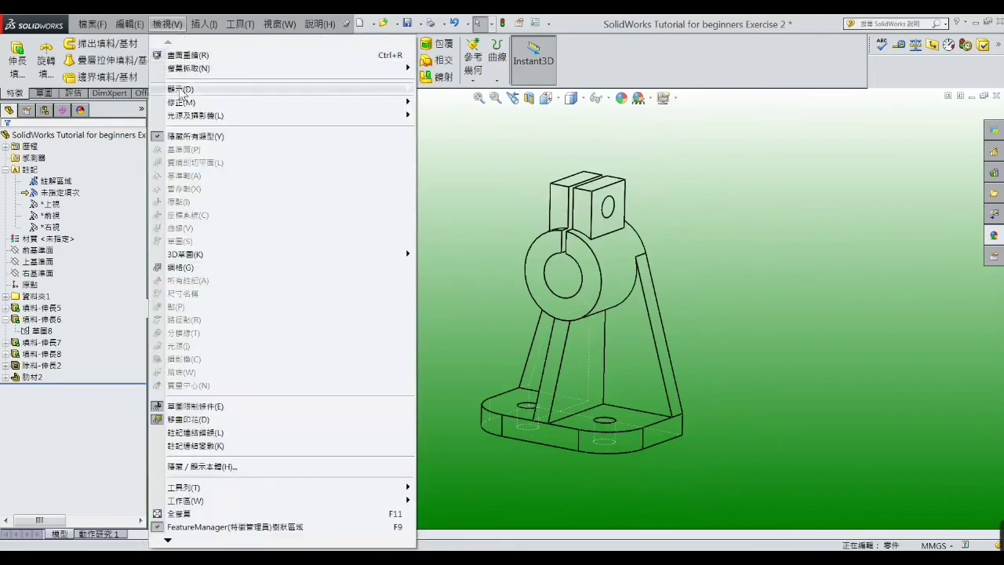
pyautogui.moveTo(181, 89)
pyautogui.click(486, 129)
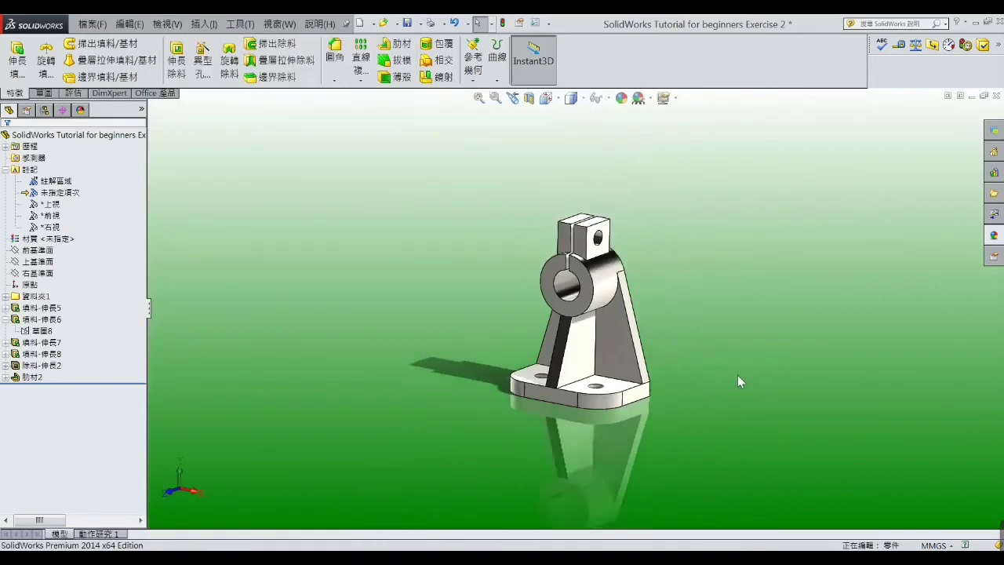
pyautogui.moveTo(707, 339)
pyautogui.mouseDown(button='middle')
pyautogui.moveTo(666, 347)
pyautogui.moveTo(693, 359)
pyautogui.moveTo(708, 298)
pyautogui.moveTo(731, 300)
pyautogui.moveTo(657, 316)
pyautogui.moveTo(650, 347)
pyautogui.moveTo(683, 318)
pyautogui.moveTo(663, 358)
pyautogui.mouseUp(button='middle')
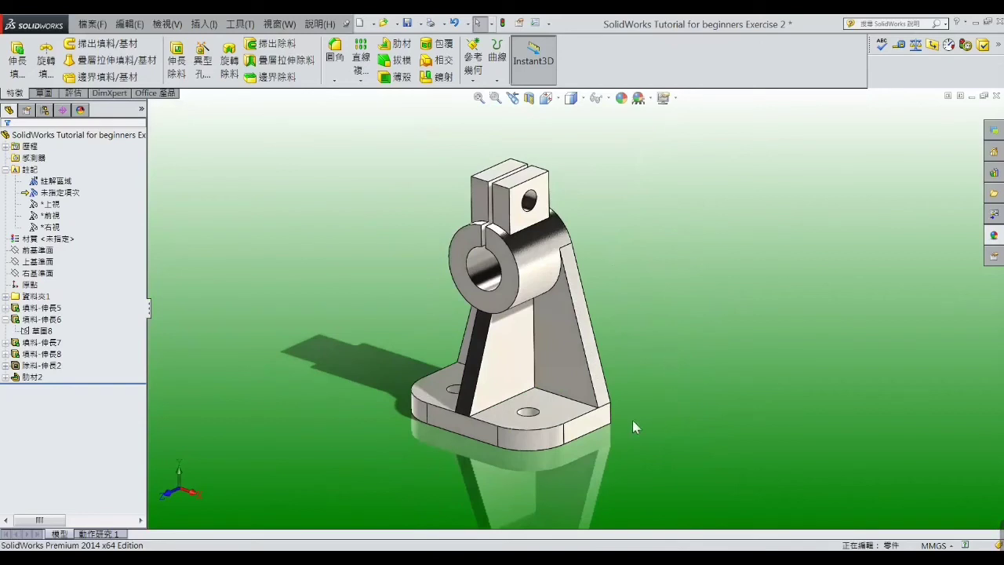
pyautogui.click(563, 418)
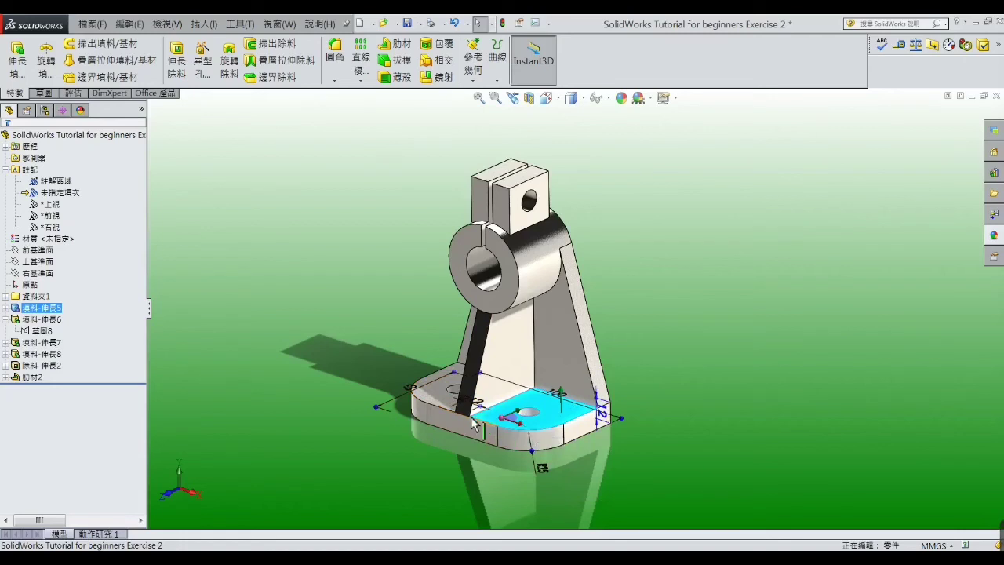
# Step: Inspect the upright's side face and the clamp ring's bore dimensions
pyautogui.click(419, 455)
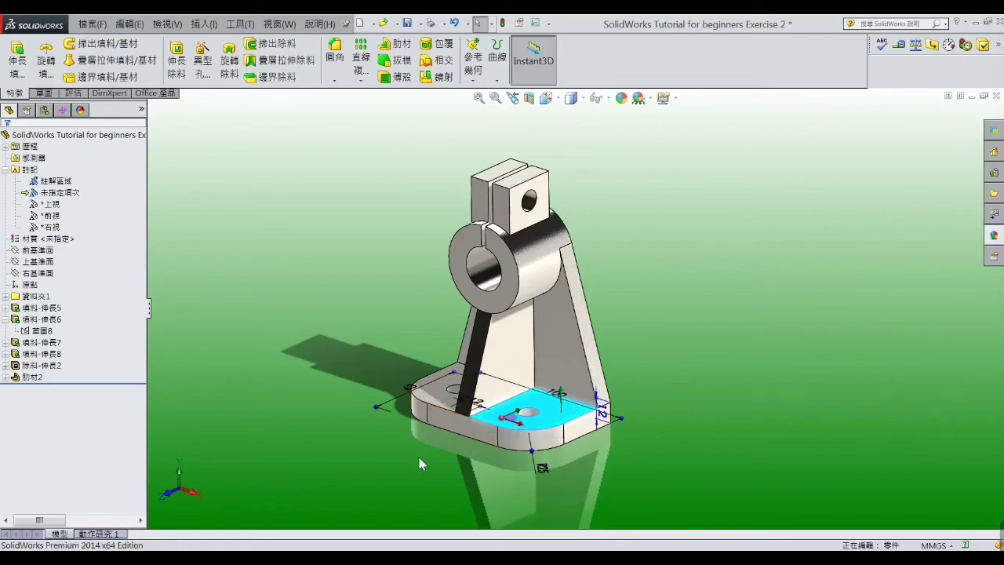
pyautogui.click(558, 364)
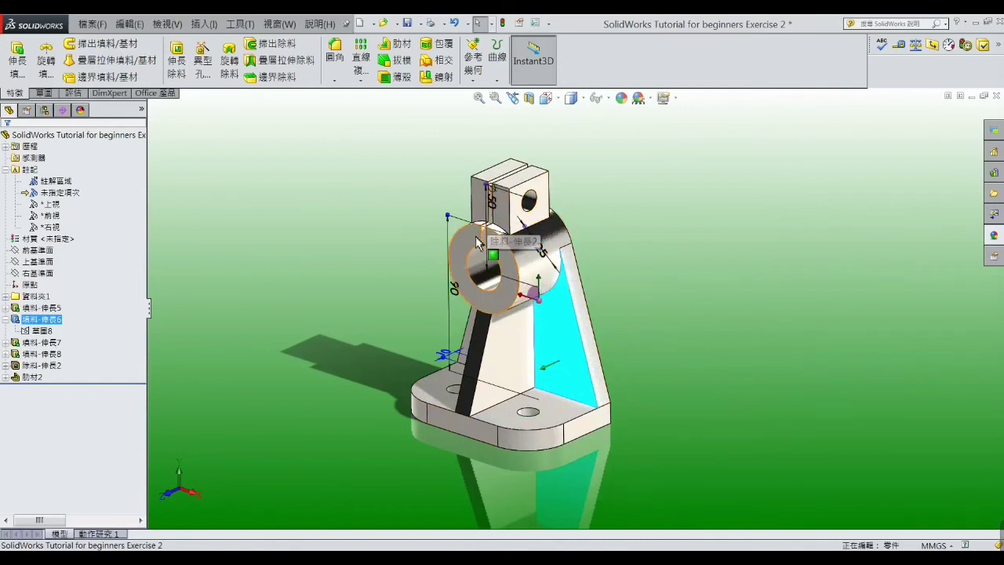
pyautogui.moveTo(497, 208)
pyautogui.mouseDown(button='middle')
pyautogui.moveTo(536, 230)
pyautogui.moveTo(485, 235)
pyautogui.moveTo(442, 352)
pyautogui.mouseUp(button='middle')
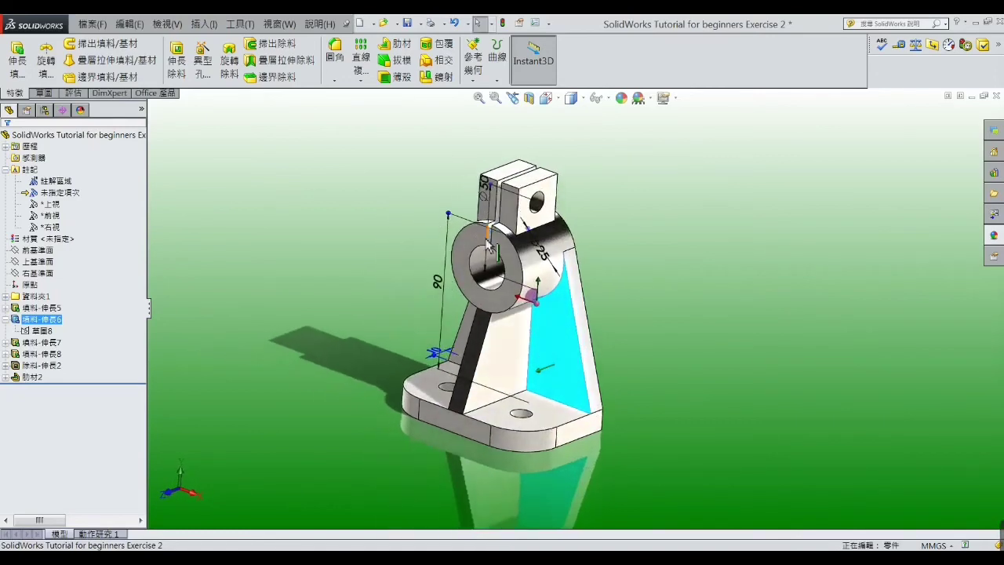
pyautogui.click(357, 316)
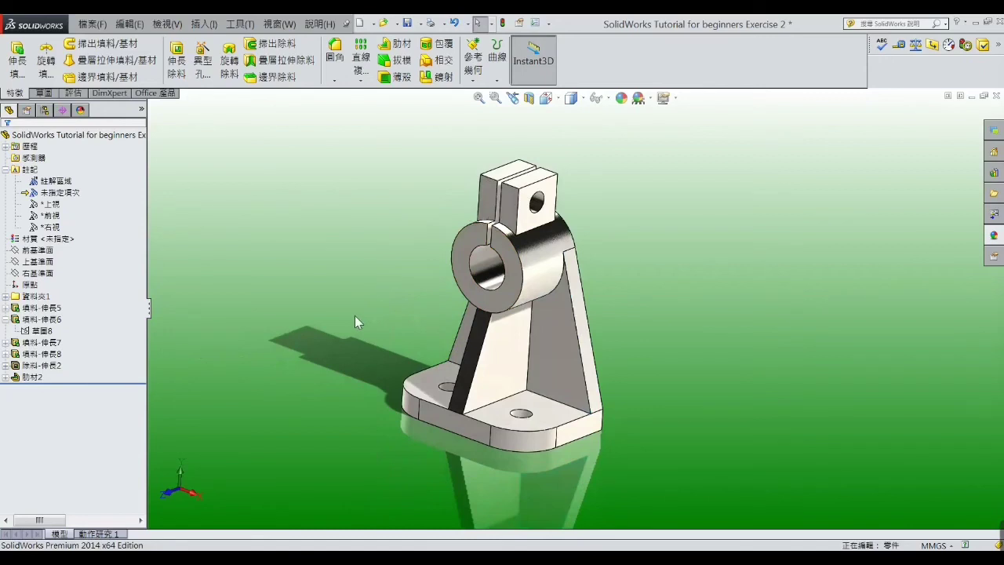
pyautogui.click(480, 280)
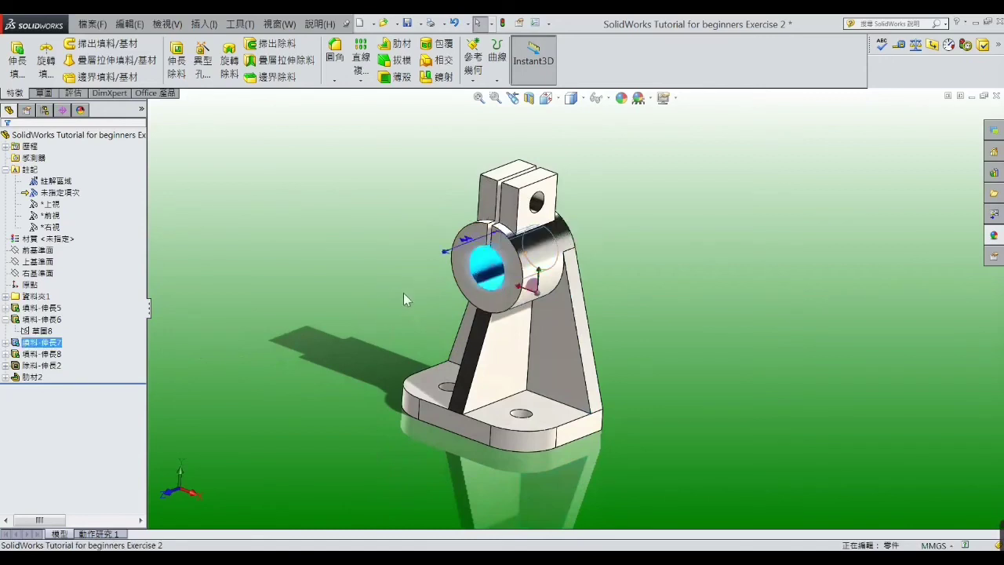
pyautogui.moveTo(403, 292); pyautogui.dragTo(392, 287, button='middle')
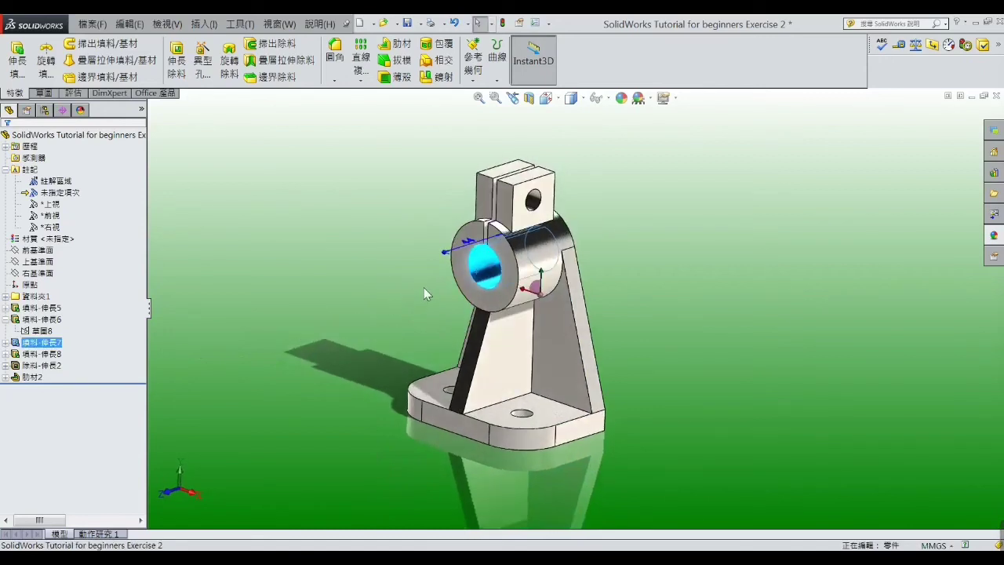
pyautogui.click(378, 286)
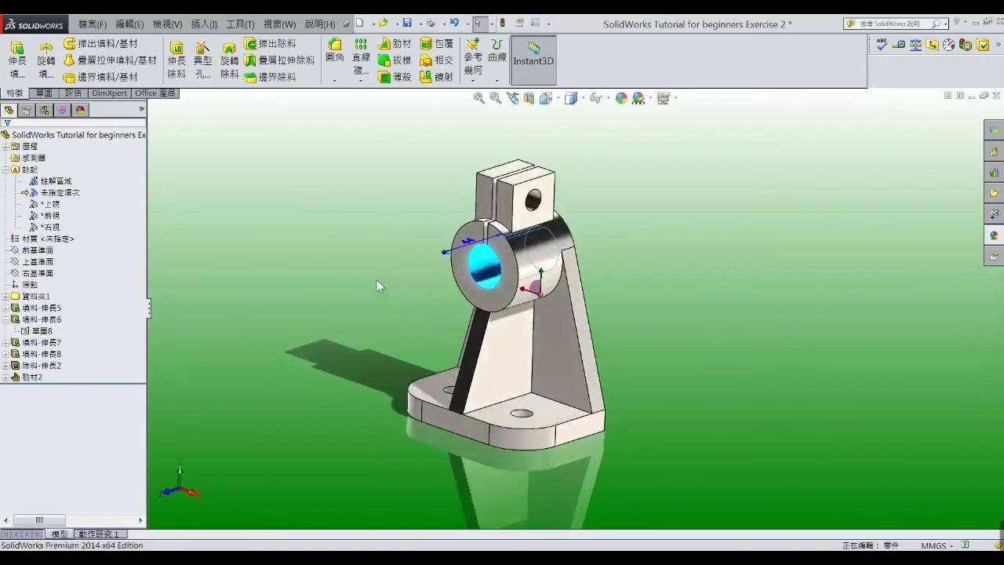
# Step: Show the top lug's dimensions and move the 12 dimension clear of the lug
pyautogui.click(518, 218)
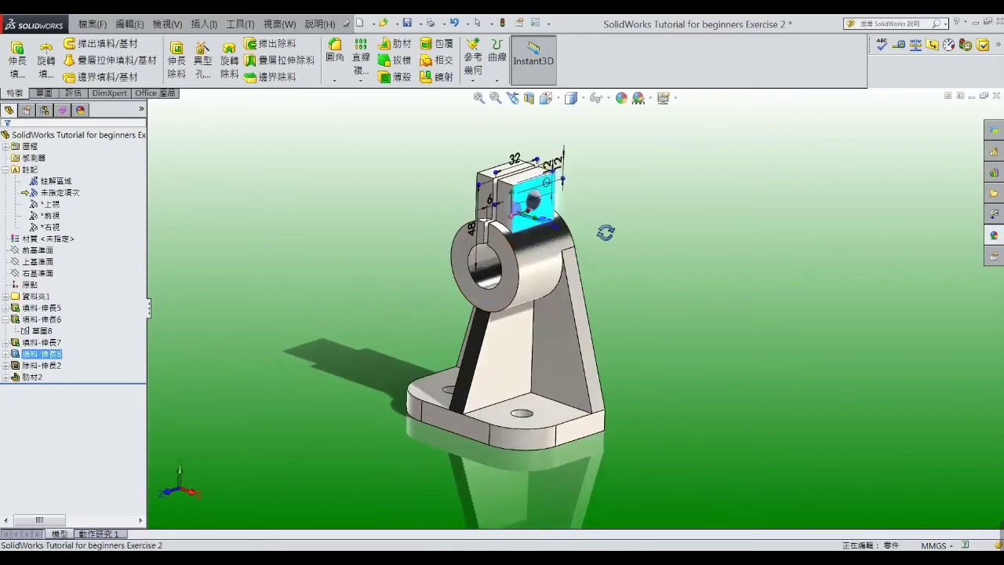
pyautogui.moveTo(605, 230)
pyautogui.mouseDown(button='middle')
pyautogui.moveTo(606, 217)
pyautogui.moveTo(600, 235)
pyautogui.mouseUp(button='middle')
pyautogui.scroll(-2, 595, 211)
pyautogui.scroll(-3, 580, 189)
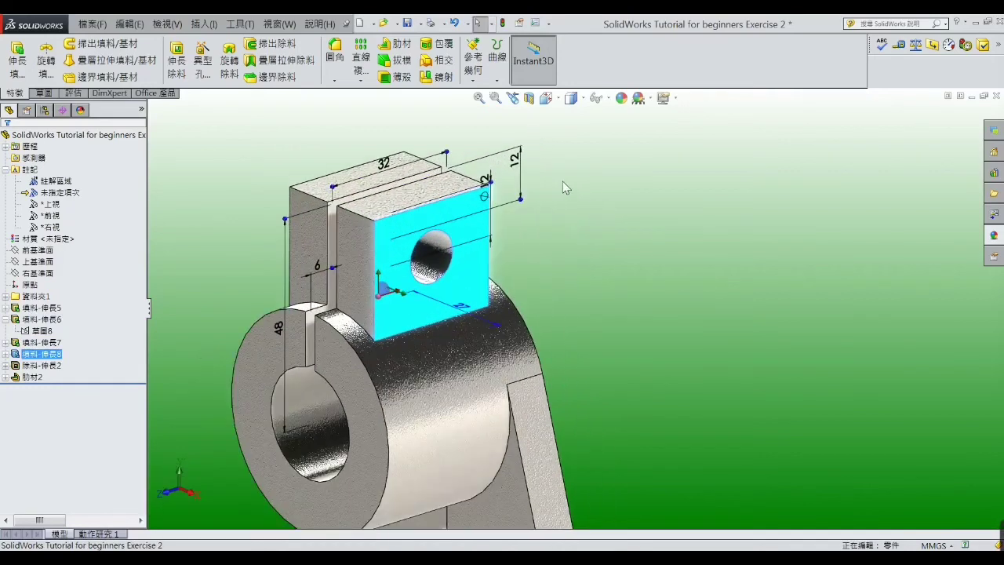
pyautogui.moveTo(593, 148); pyautogui.dragTo(524, 234)
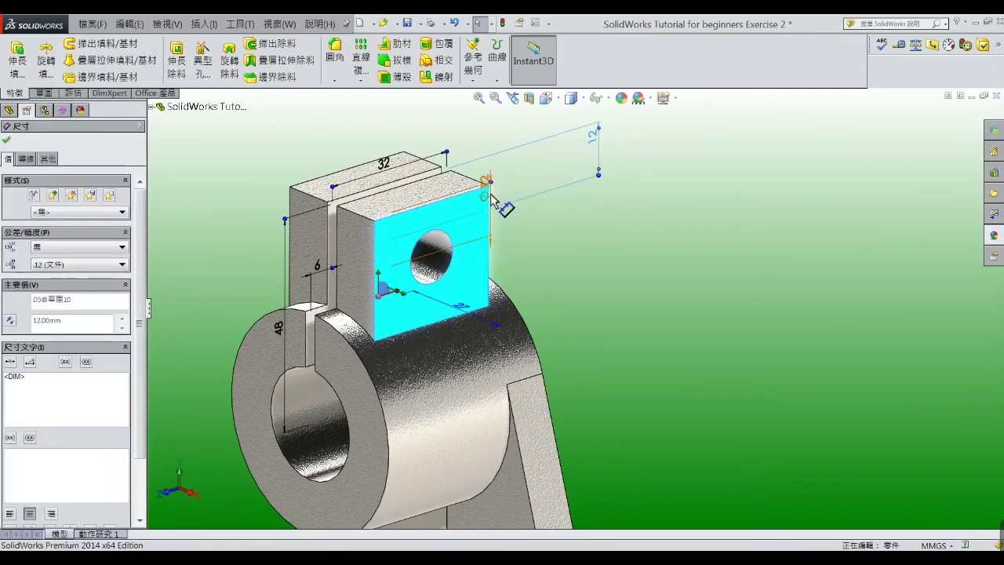
# Step: Recheck the lug's 32, 48 and 12 dimensions and bring up the reference drawing
pyautogui.click(463, 225)
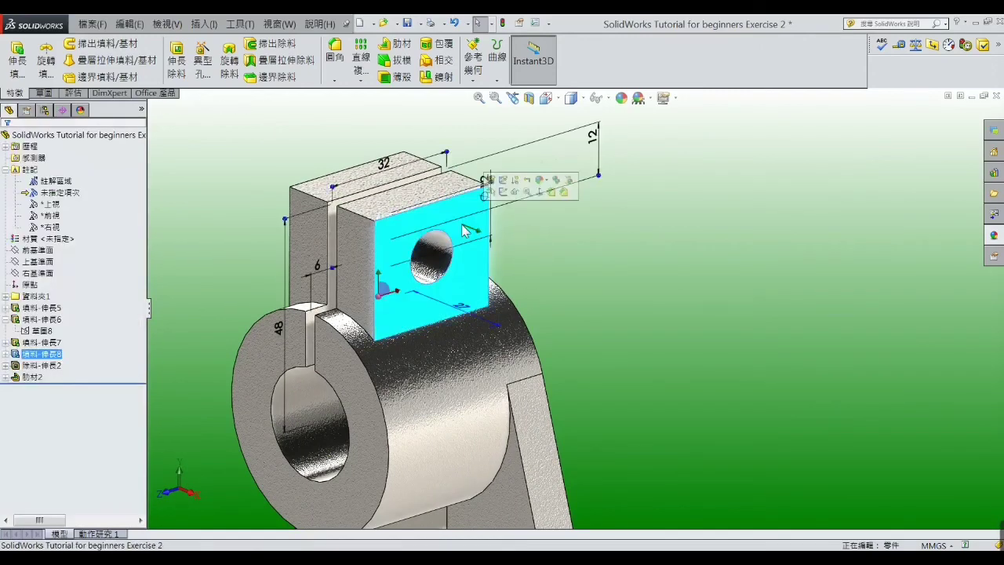
pyautogui.click(628, 278)
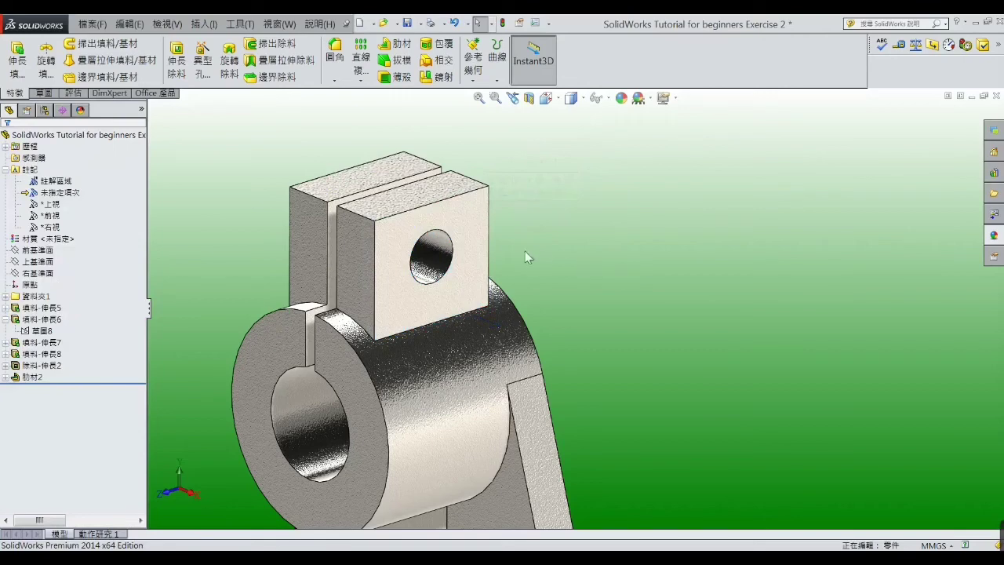
pyautogui.click(475, 235)
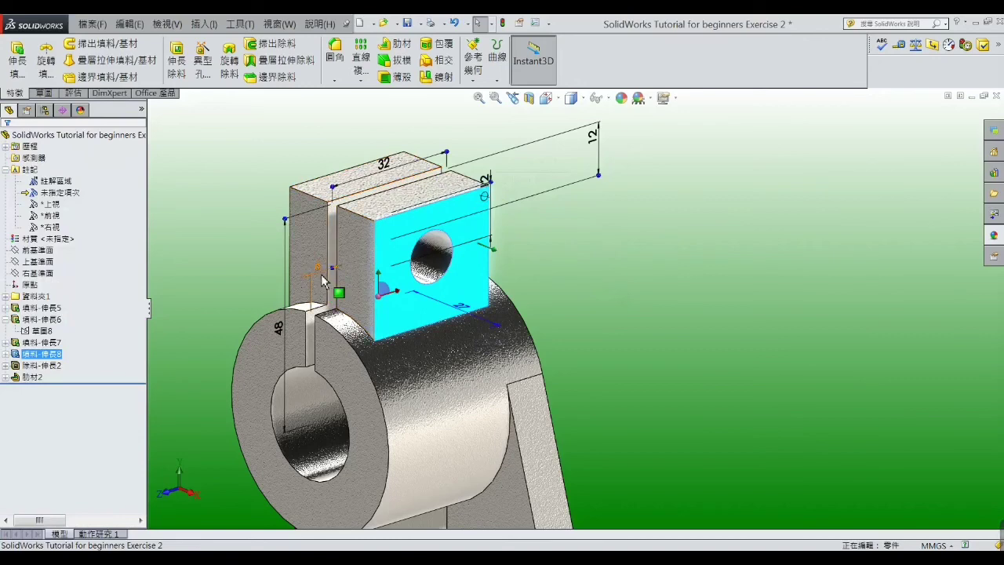
pyautogui.click(243, 240)
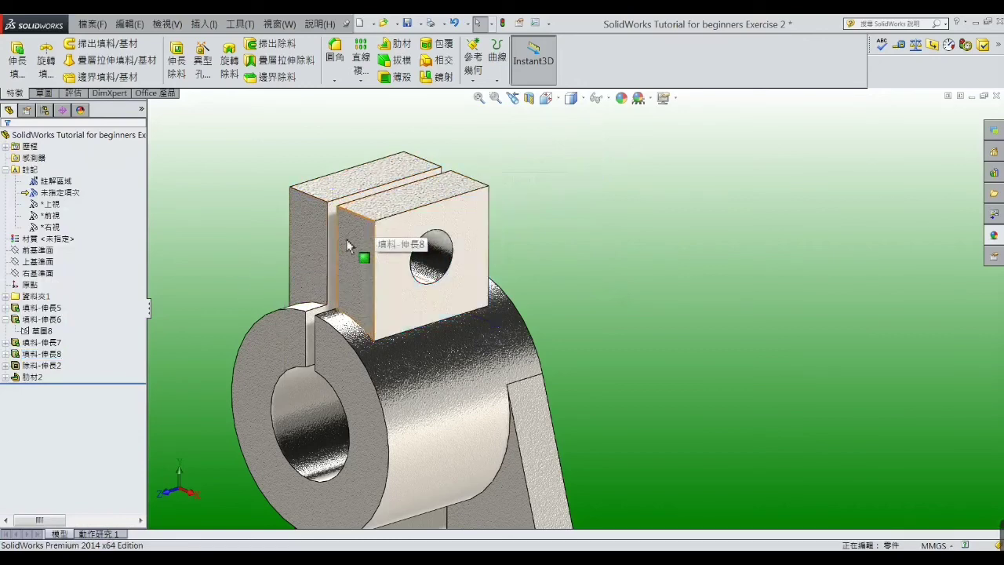
pyautogui.click(390, 278)
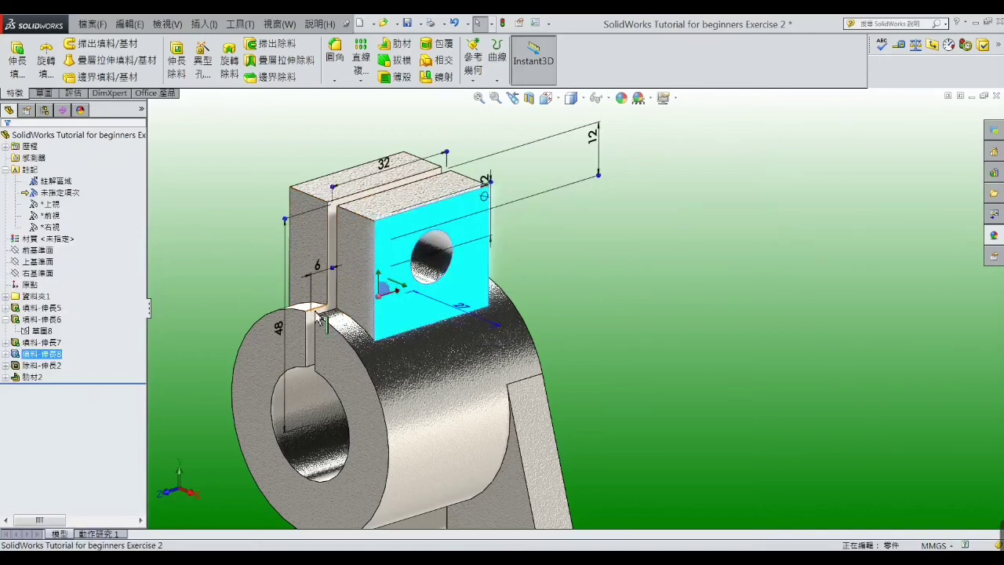
pyautogui.click(233, 268)
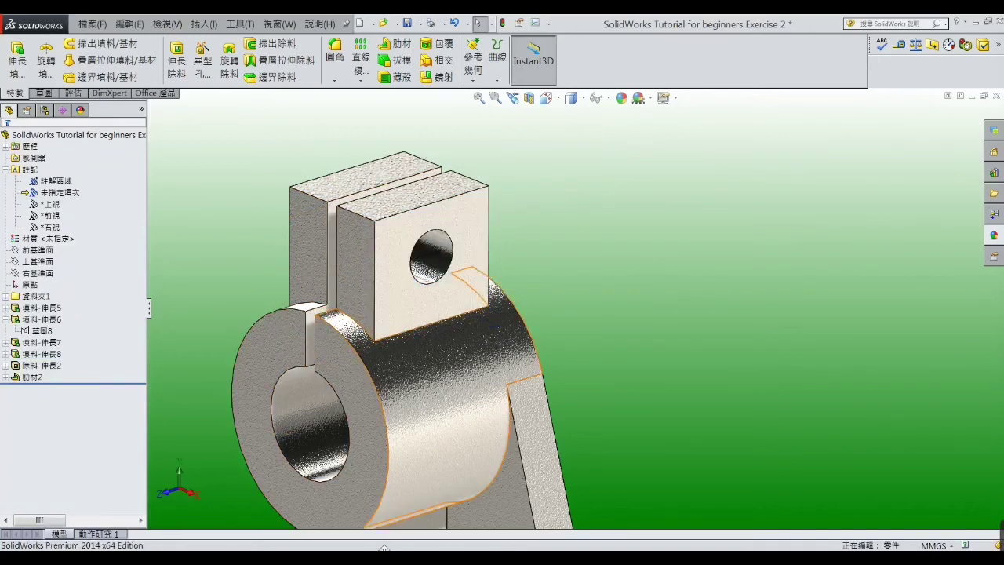
pyautogui.hotkey('alt', 'Tab')
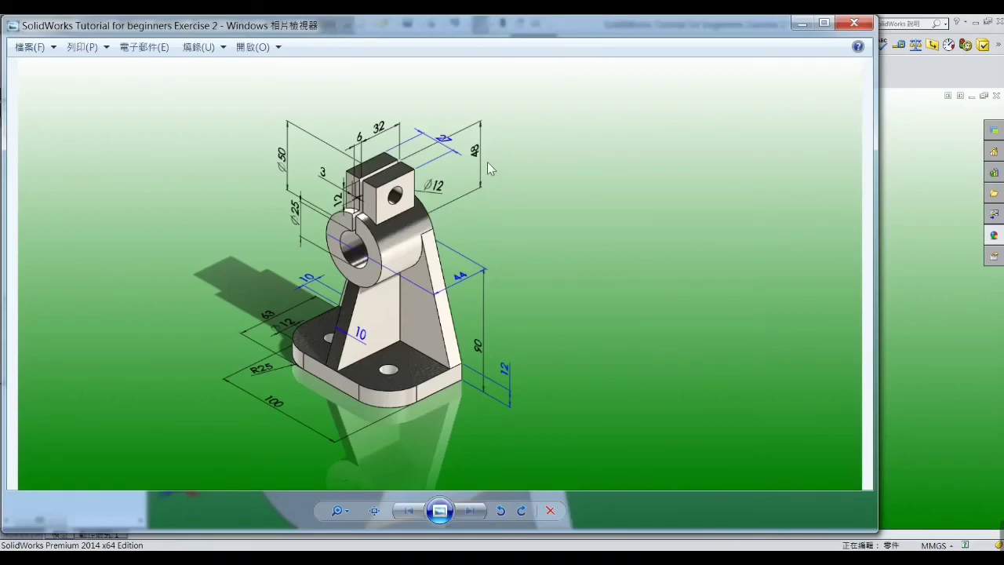
pyautogui.click(799, 26)
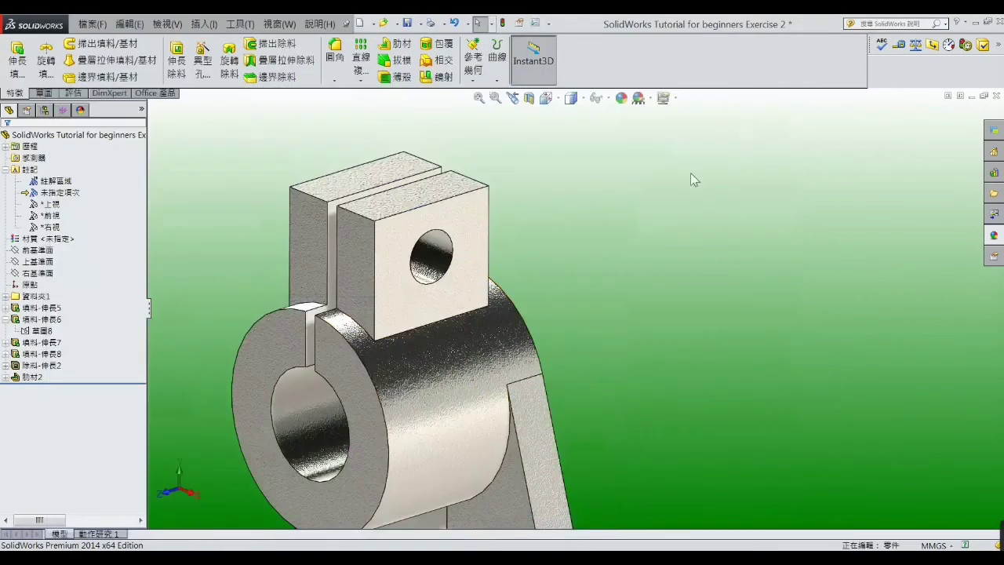
pyautogui.click(330, 279)
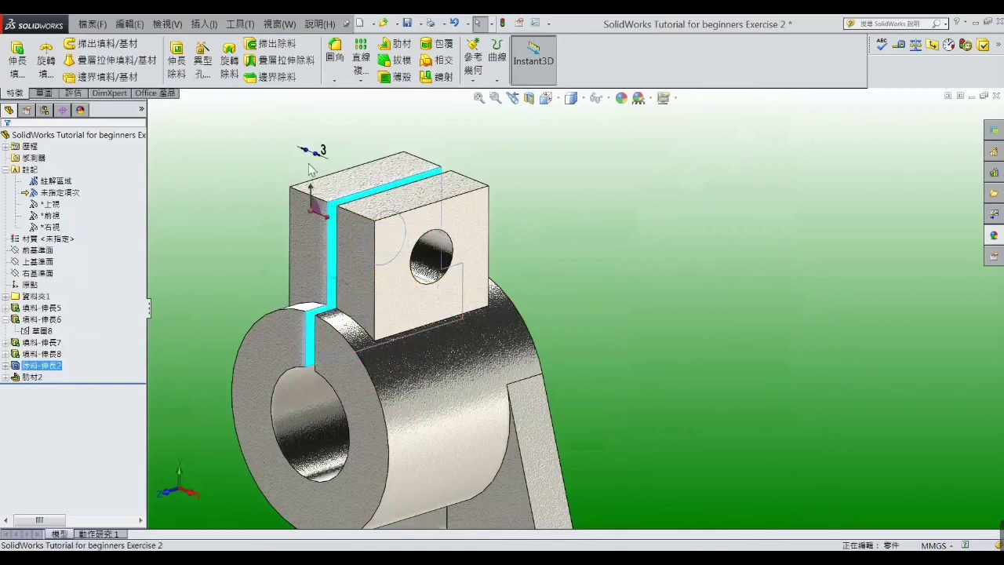
pyautogui.click(275, 218)
pyautogui.scroll(3, 266, 310)
pyautogui.scroll(2, 351, 450)
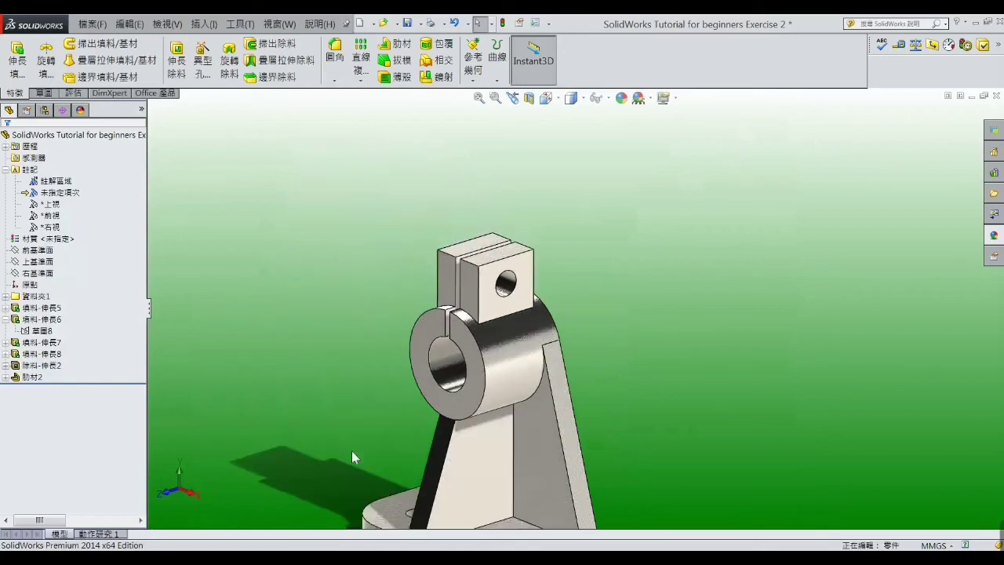
pyautogui.click(439, 482)
pyautogui.scroll(2, 566, 306)
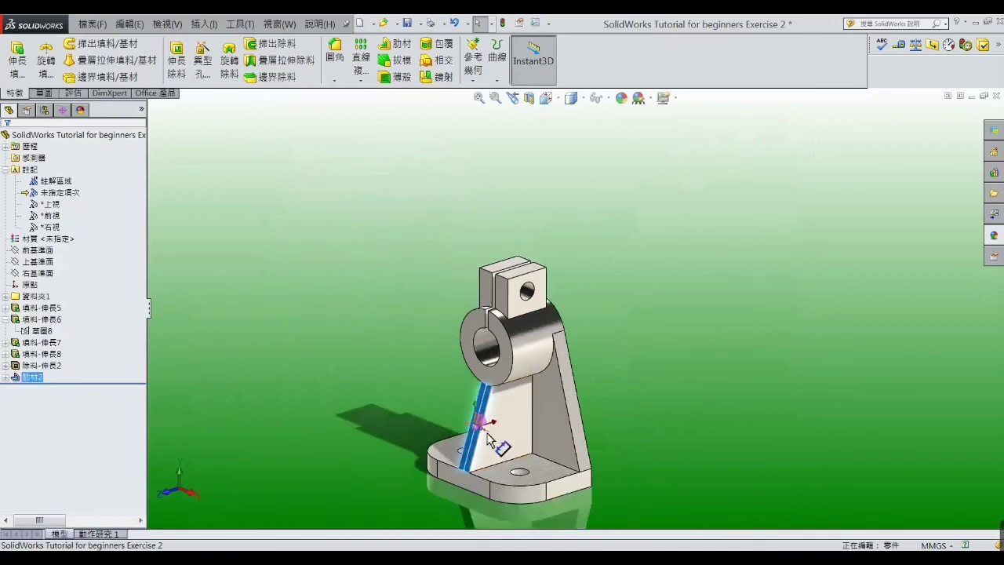
pyautogui.scroll(-2, 469, 446)
pyautogui.click(344, 363)
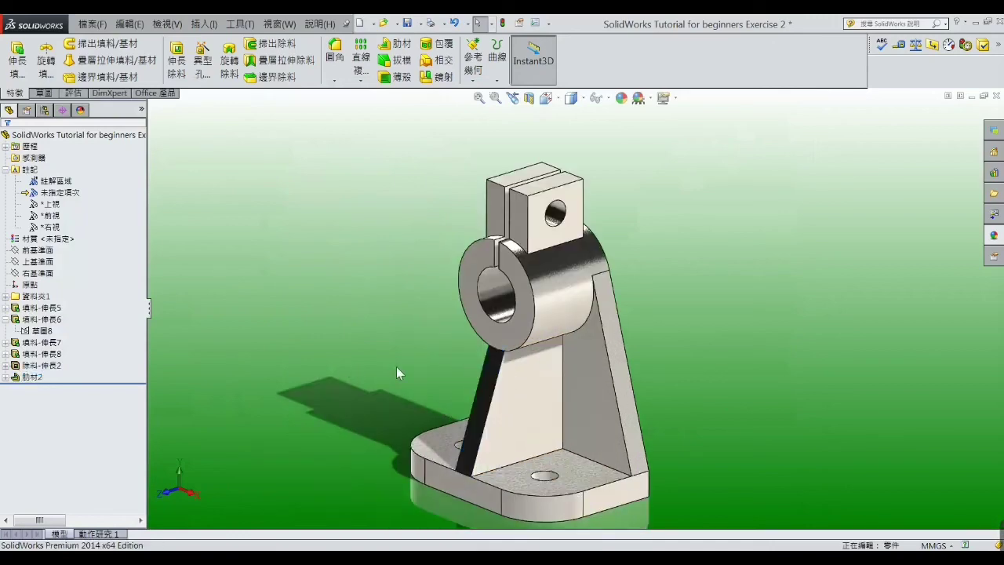
pyautogui.scroll(3, 396, 366)
pyautogui.scroll(-3, 603, 389)
pyautogui.scroll(2, 663, 351)
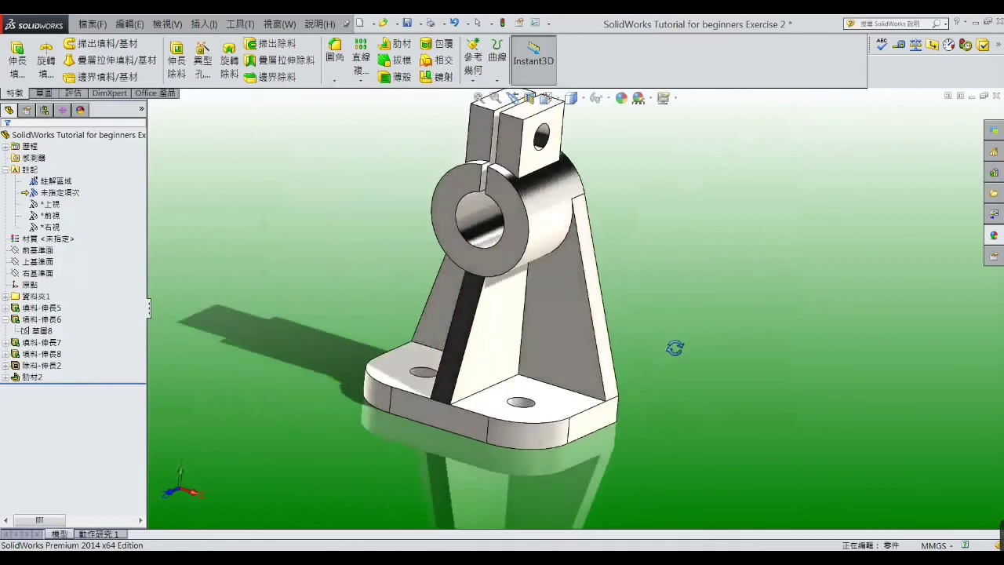
pyautogui.scroll(2, 662, 362)
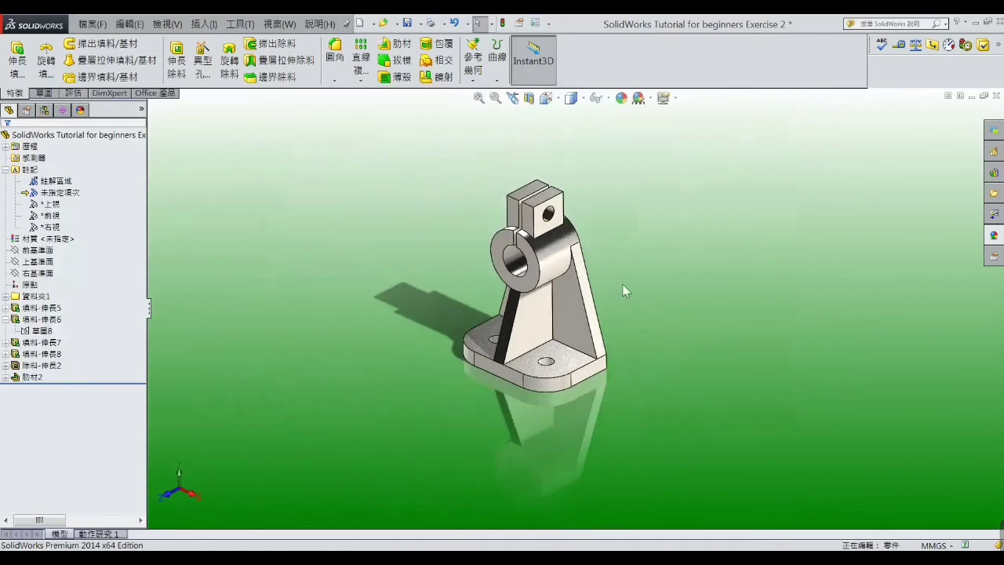
pyautogui.scroll(-2, 625, 290)
pyautogui.moveTo(625, 289)
pyautogui.mouseDown(button='middle')
pyautogui.moveTo(698, 282)
pyautogui.moveTo(596, 291)
pyautogui.moveTo(661, 274)
pyautogui.moveTo(627, 303)
pyautogui.moveTo(621, 323)
pyautogui.mouseUp(button='middle')
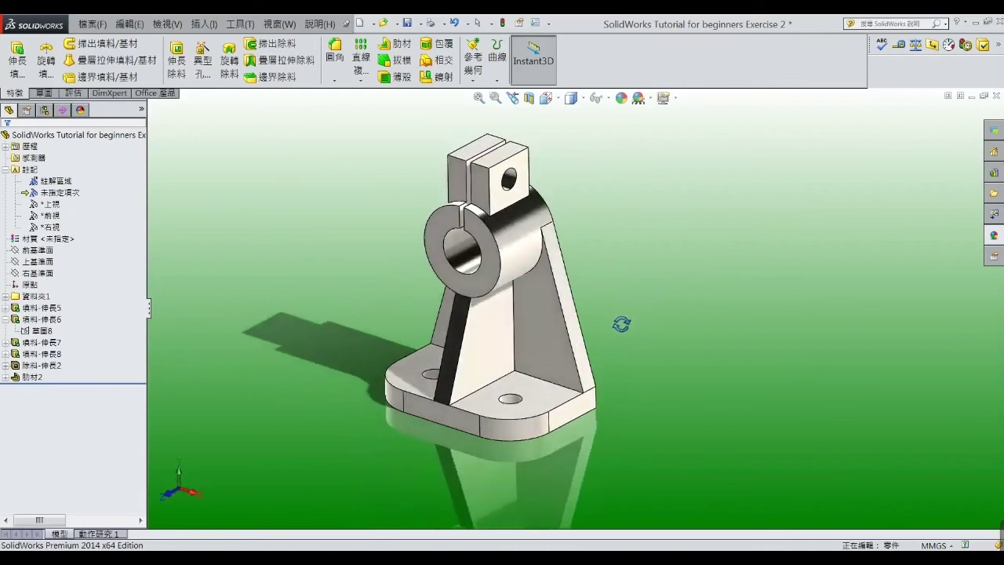
pyautogui.scroll(2, 614, 323)
pyautogui.scroll(-1, 536, 315)
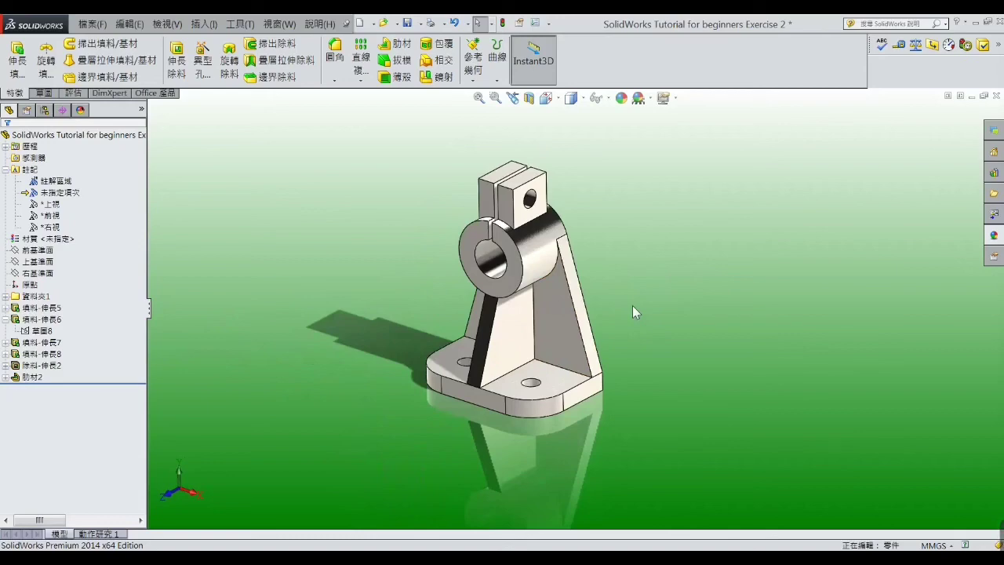
pyautogui.scroll(-2, 561, 333)
pyautogui.scroll(-1, 559, 337)
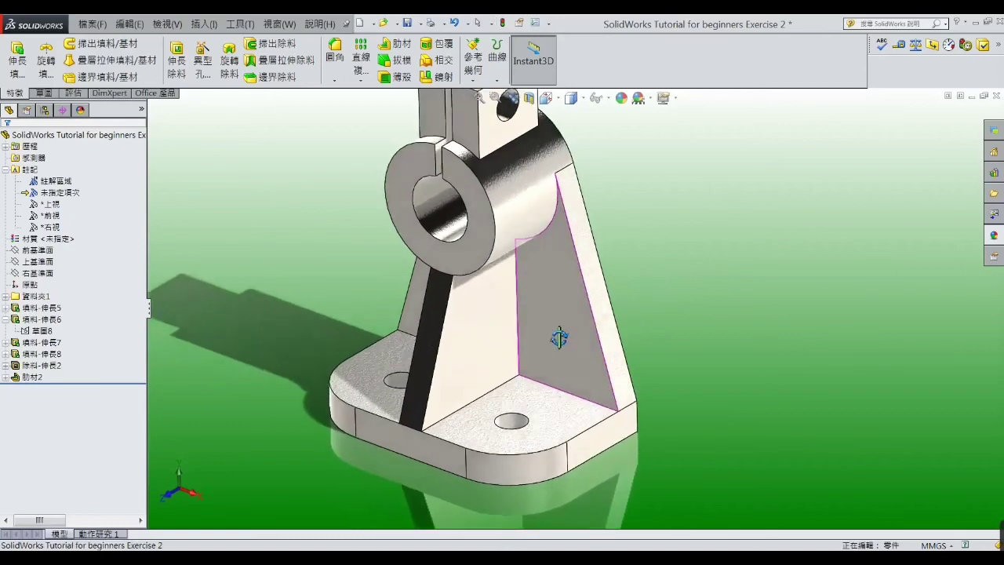
pyautogui.scroll(1, 559, 339)
pyautogui.scroll(1, 561, 345)
pyautogui.scroll(1, 565, 329)
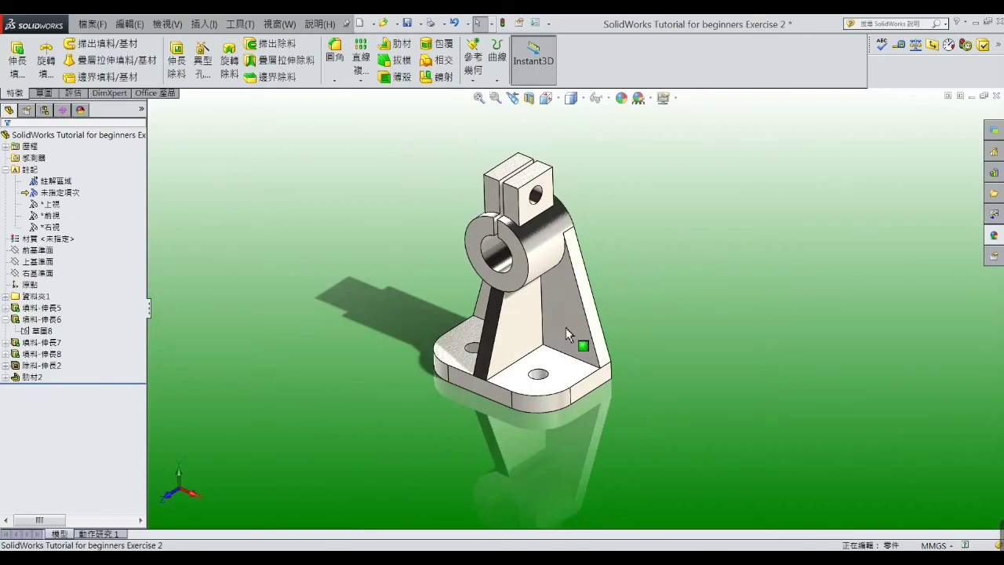
pyautogui.scroll(-2, 566, 331)
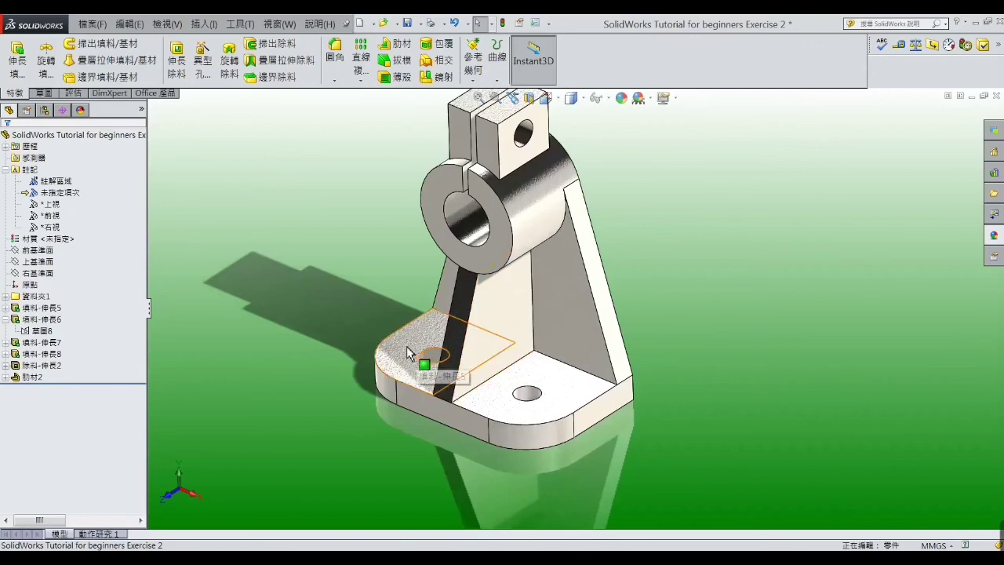
pyautogui.scroll(-2, 407, 353)
pyautogui.scroll(2, 627, 357)
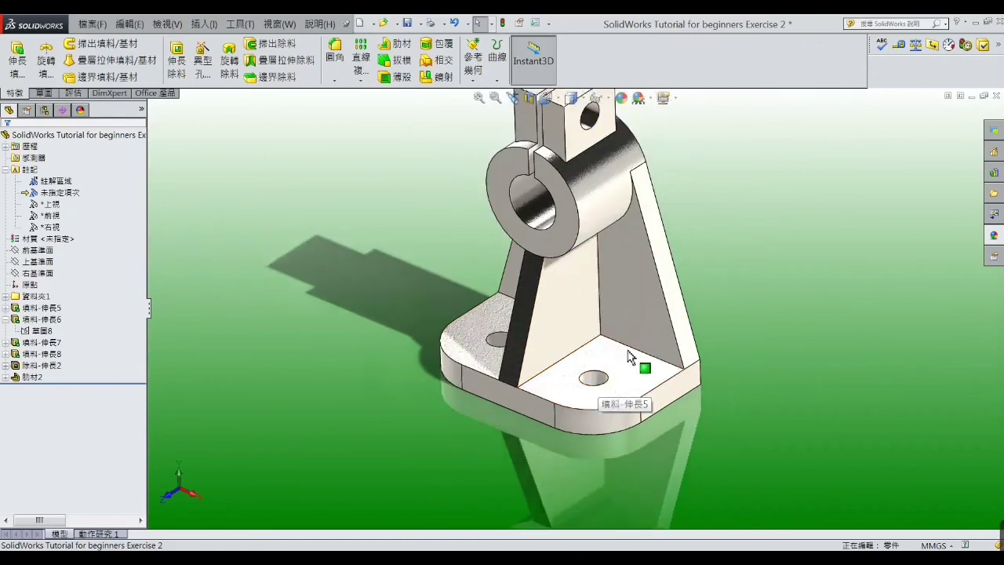
pyautogui.scroll(2, 632, 278)
pyautogui.scroll(2, 634, 267)
pyautogui.scroll(-1, 625, 268)
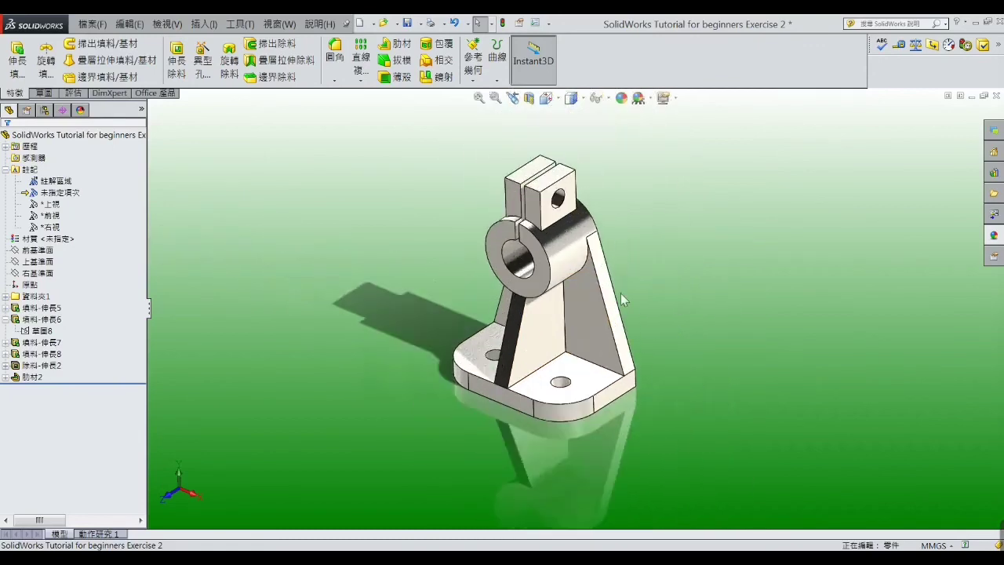
pyautogui.moveTo(578, 331)
pyautogui.mouseDown(button='middle')
pyautogui.moveTo(587, 284)
pyautogui.moveTo(591, 303)
pyautogui.mouseUp(button='middle')
pyautogui.scroll(2, 592, 306)
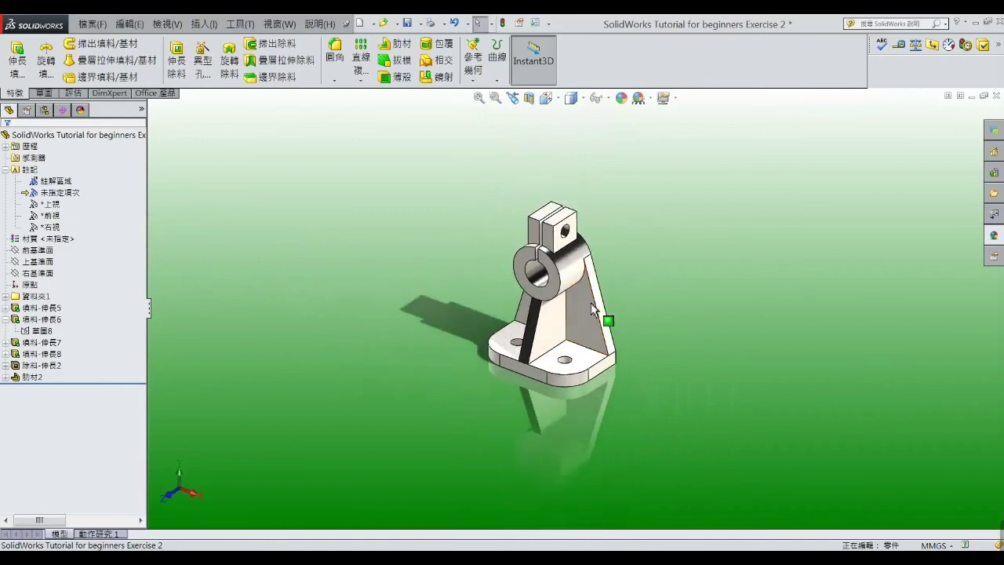
pyautogui.scroll(-1, 591, 303)
pyautogui.scroll(-1, 596, 301)
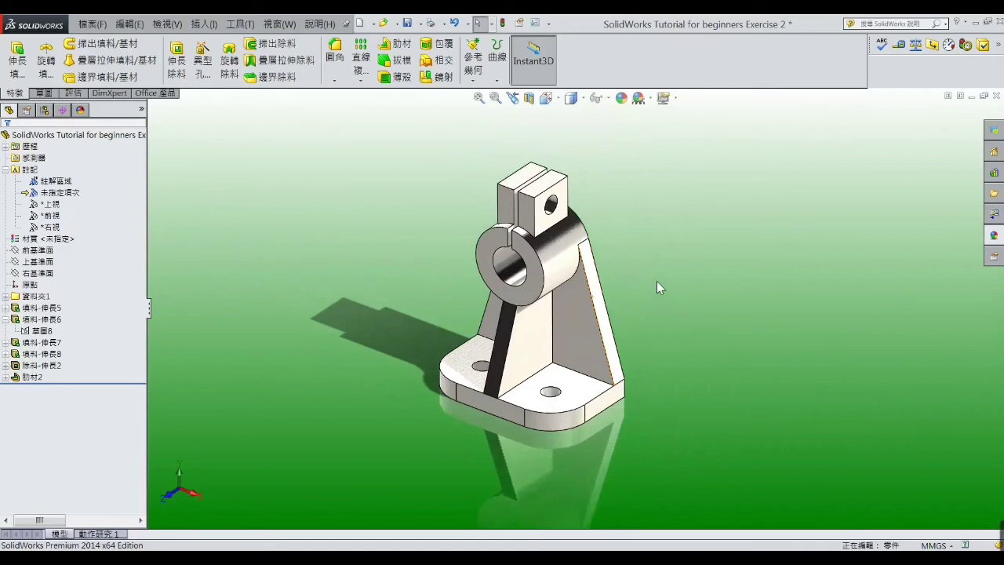
pyautogui.moveTo(663, 305); pyautogui.dragTo(664, 340, button='middle')
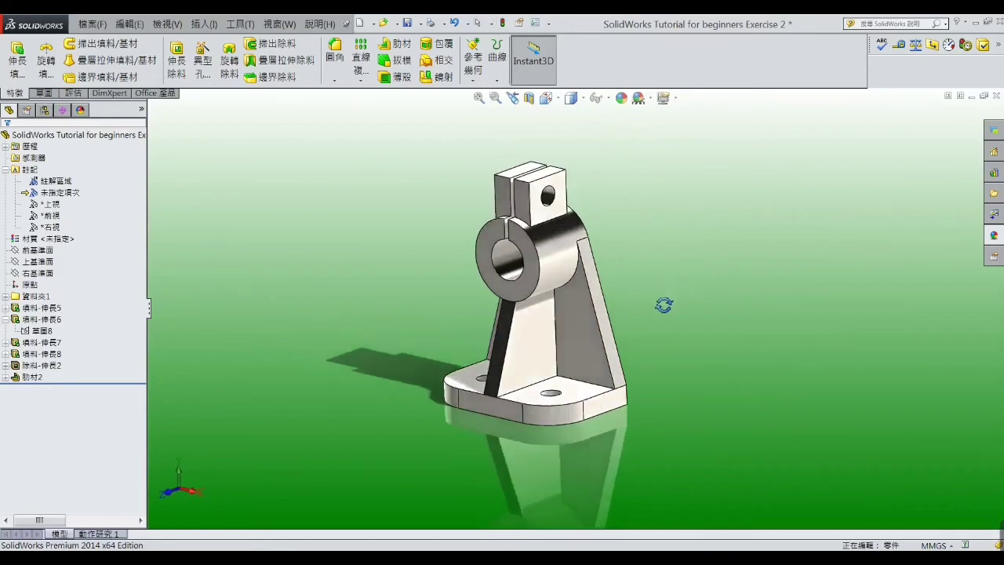
pyautogui.scroll(-1, 555, 340)
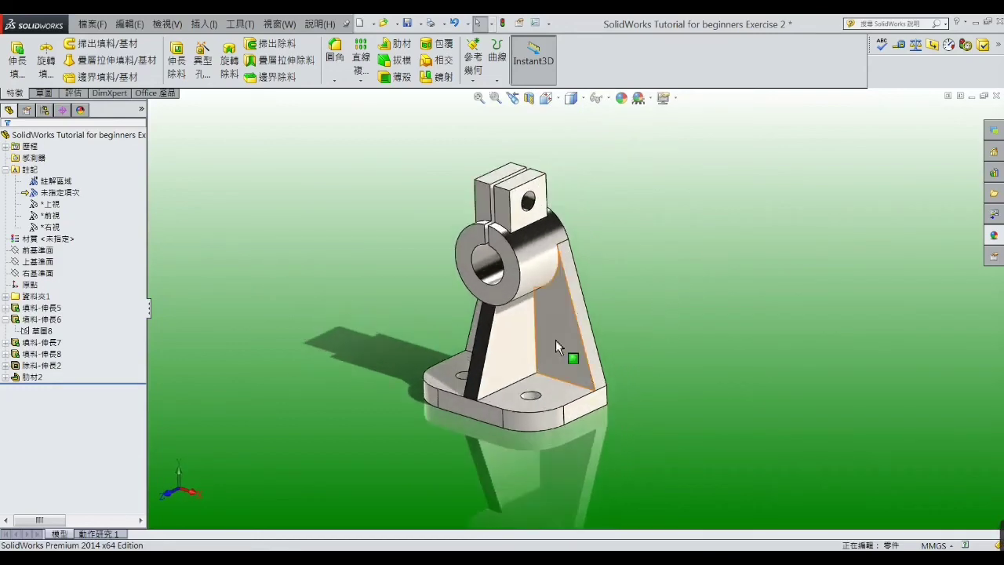
pyautogui.scroll(-2, 549, 342)
pyautogui.scroll(-1, 574, 339)
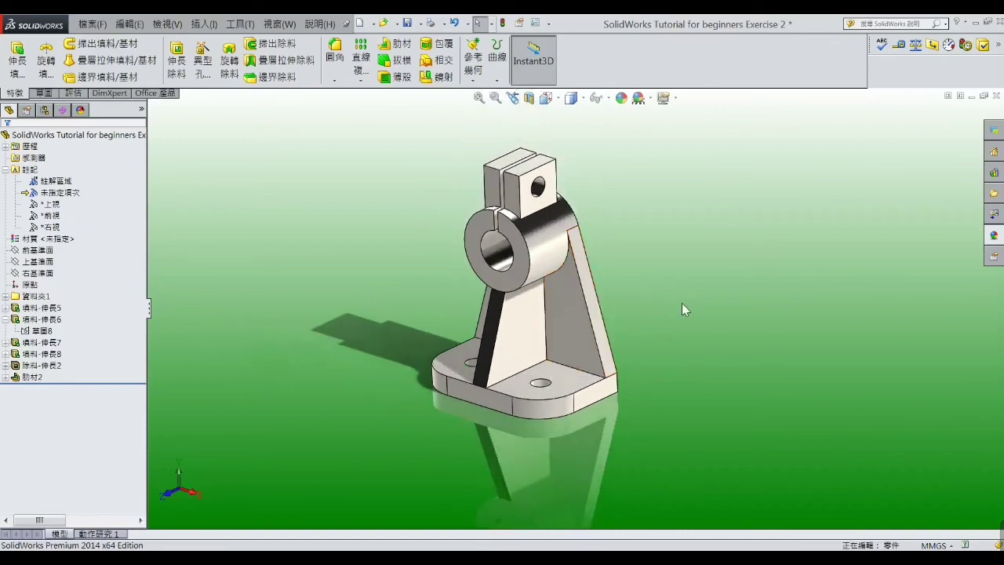